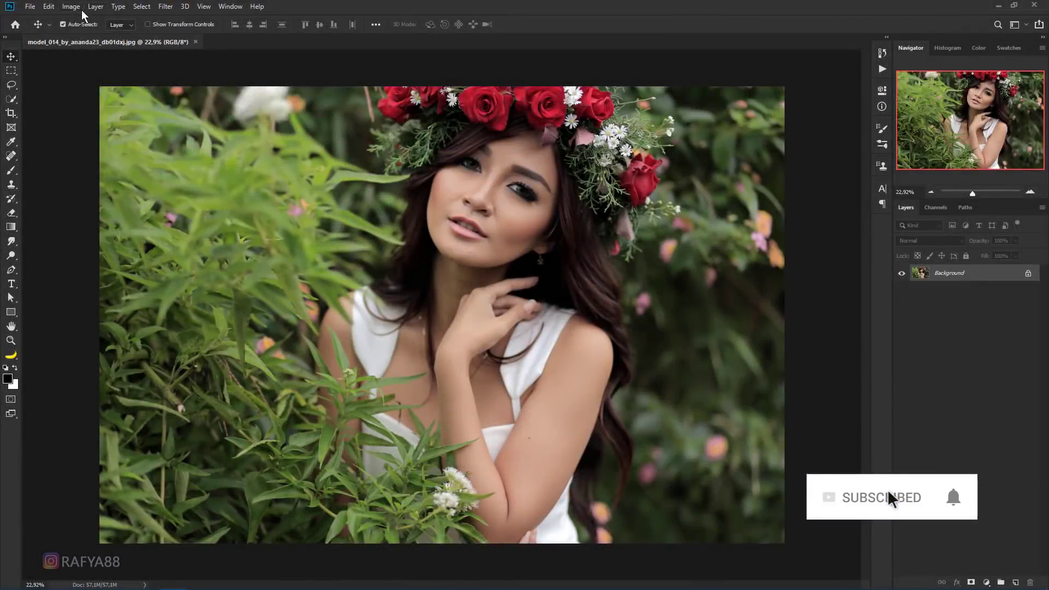
- Resize the image to 3000 px wide, giving 3000 × 2000 pixels, in Image Size
left_click(71, 7)
left_click(107, 89)
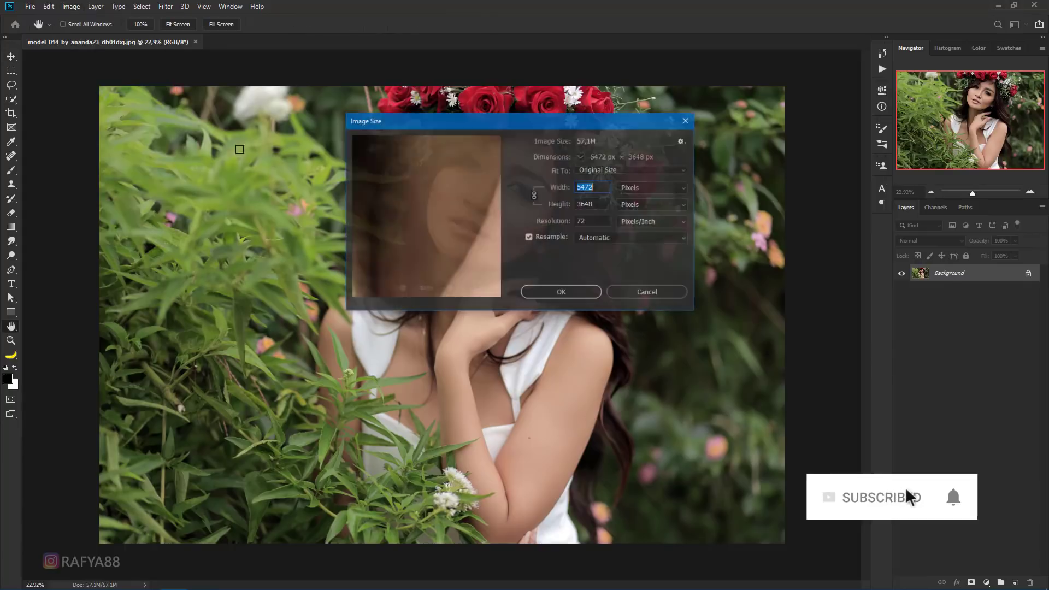
type("3000")
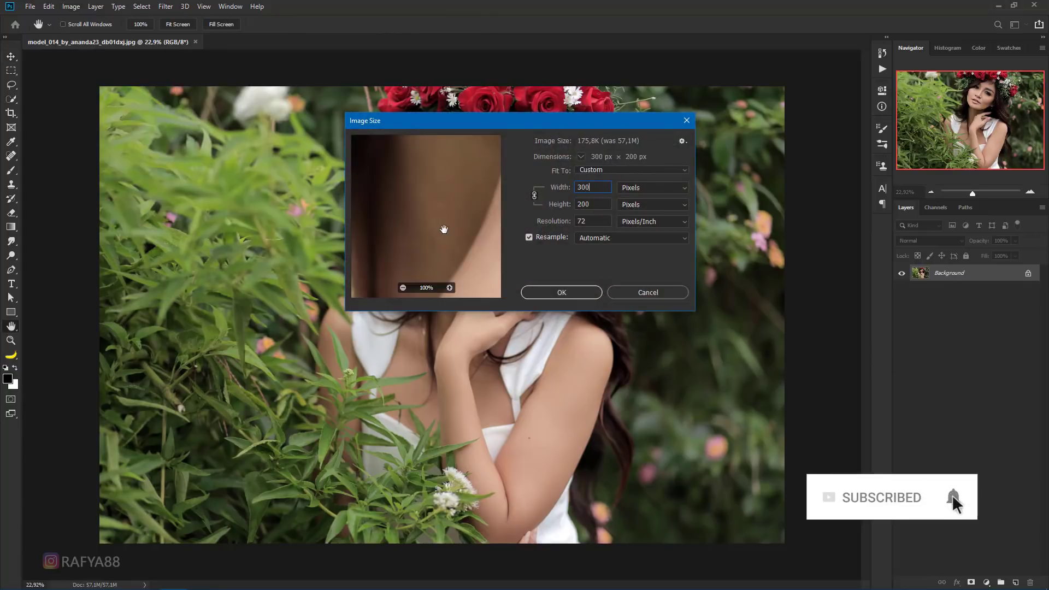
left_click(588, 294)
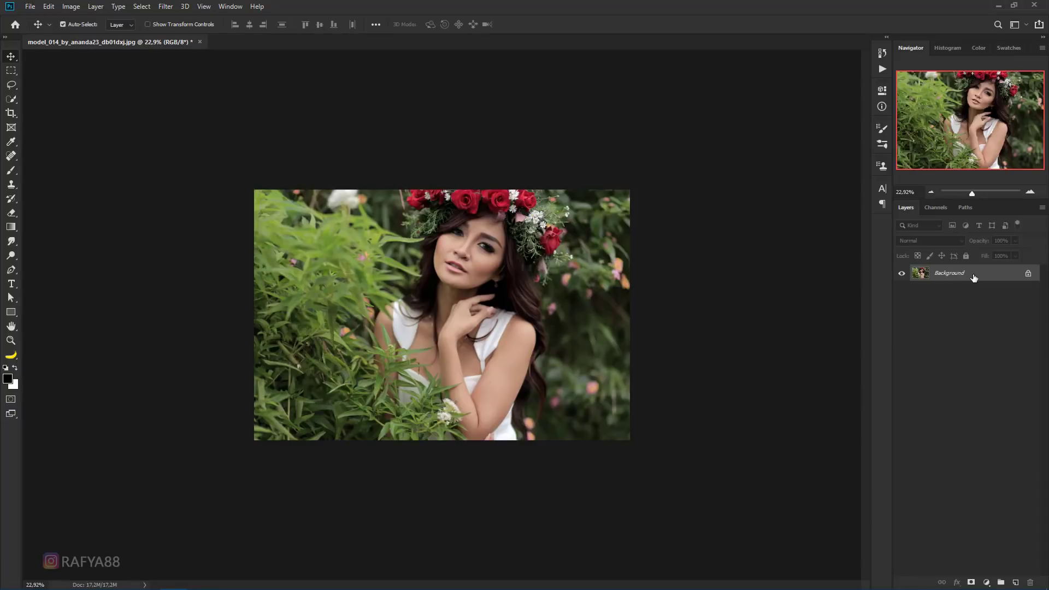
- Duplicate the Background into Layer 1, hide the original, and zoom in on the face
key("ctrl+j")
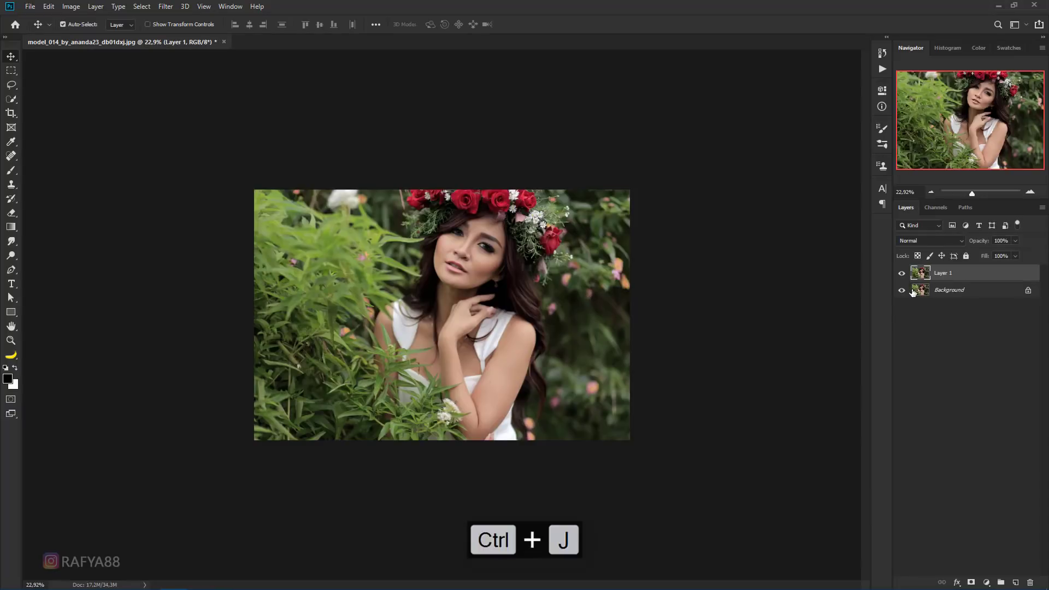
left_click(903, 290)
scroll(636, 258, "up", 2)
scroll(629, 255, "up", 1)
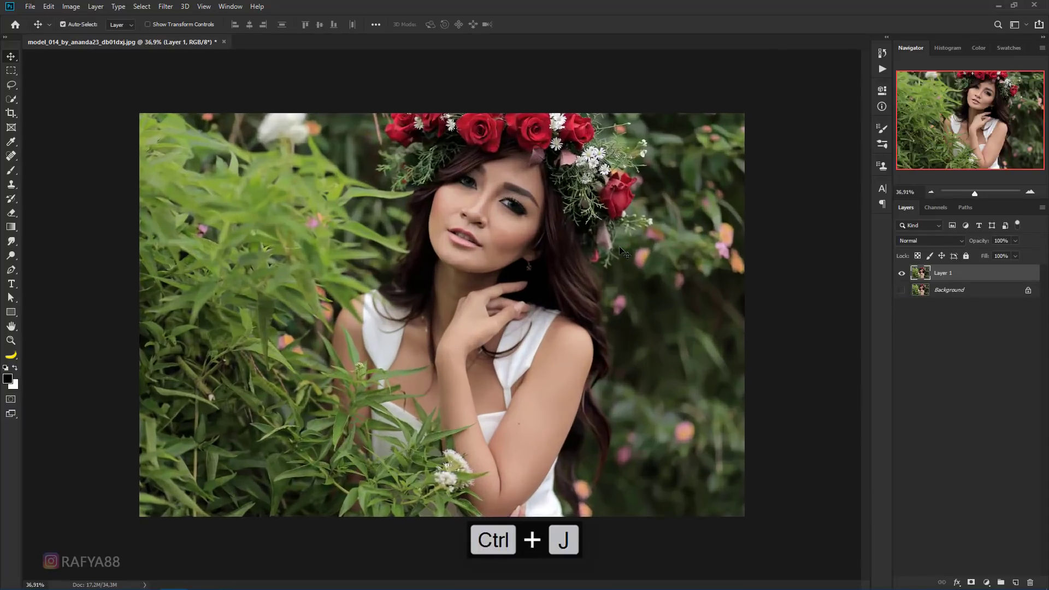
scroll(593, 161, "up", 1)
scroll(598, 148, "up", 1)
scroll(593, 126, "up", 1)
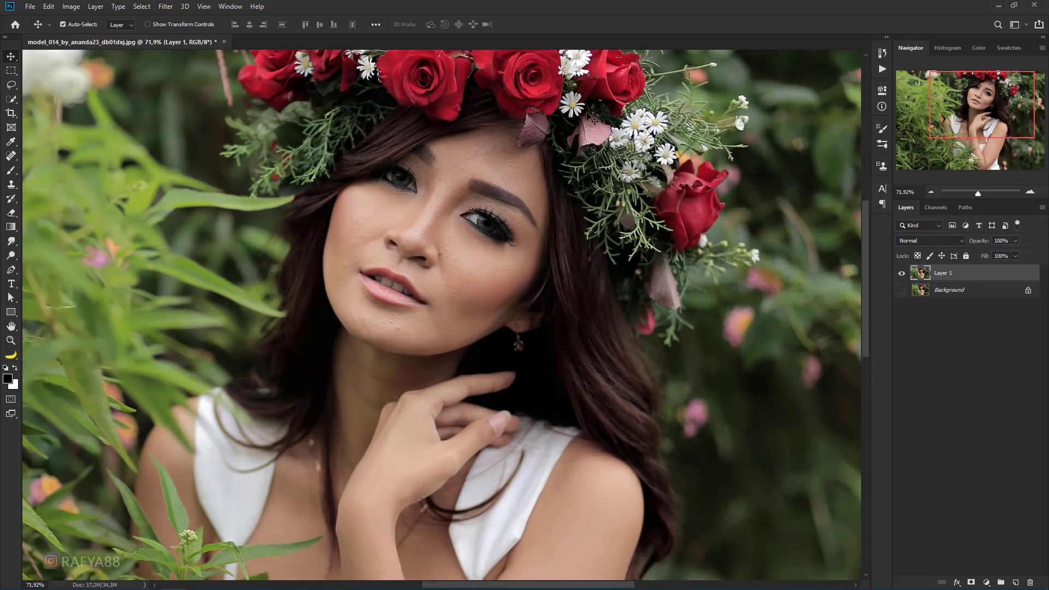
scroll(520, 162, "up", 1)
- With the Spot Healing Brush, heal the chin mole and the spot beside the mouth
left_click(11, 156)
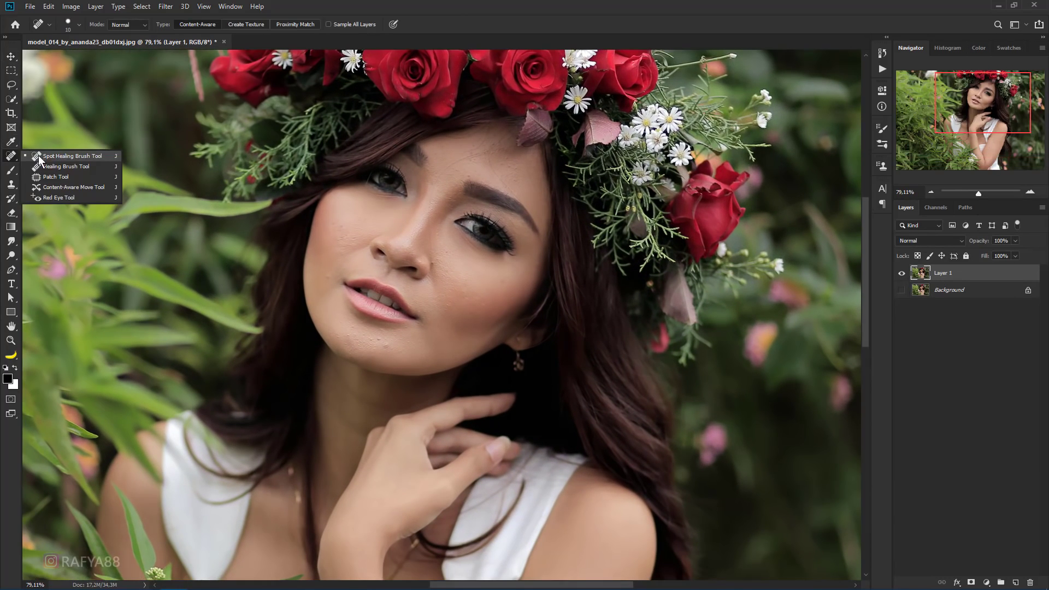
left_click(74, 157)
scroll(411, 163, "up", 1)
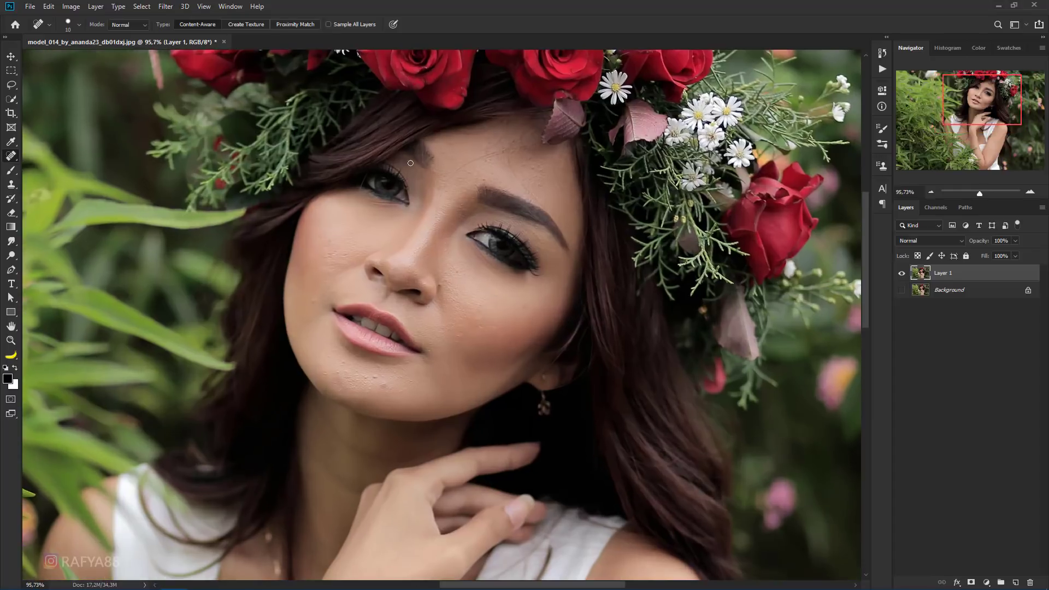
scroll(391, 353, "up", 1)
key("]")
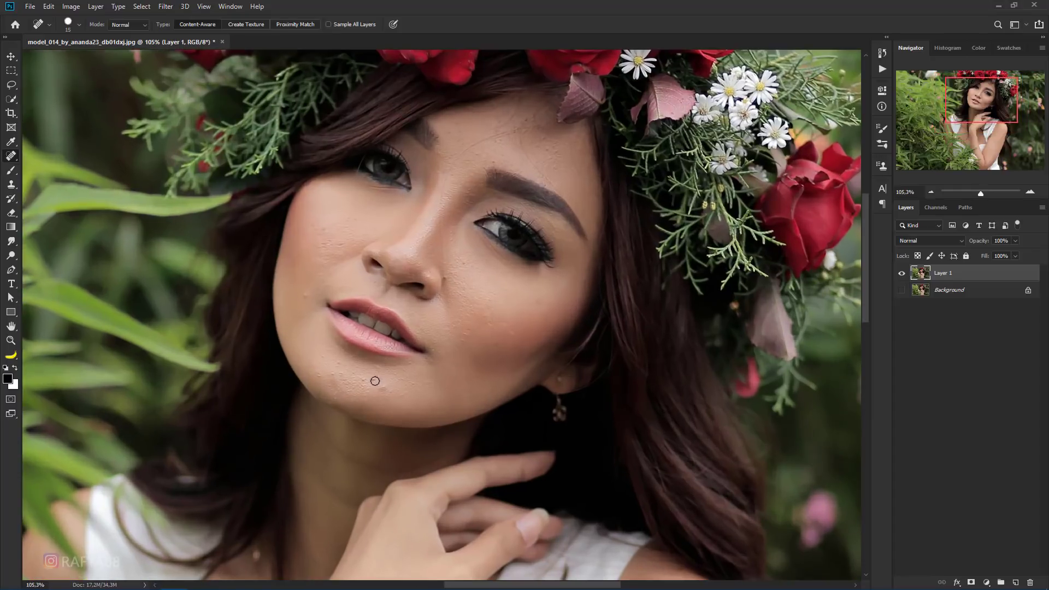
left_click(385, 389)
left_click(303, 297)
key("bracketleft")
- Heal blemishes across the forehead, between the brows, on the left cheek and along the chin
key("bracketright")
mouse_move(558, 189)
left_mouse_down()
mouse_move(518, 133)
mouse_move(528, 130)
mouse_move(443, 199)
left_mouse_up()
left_click(446, 194)
left_click(336, 243)
left_click(334, 366)
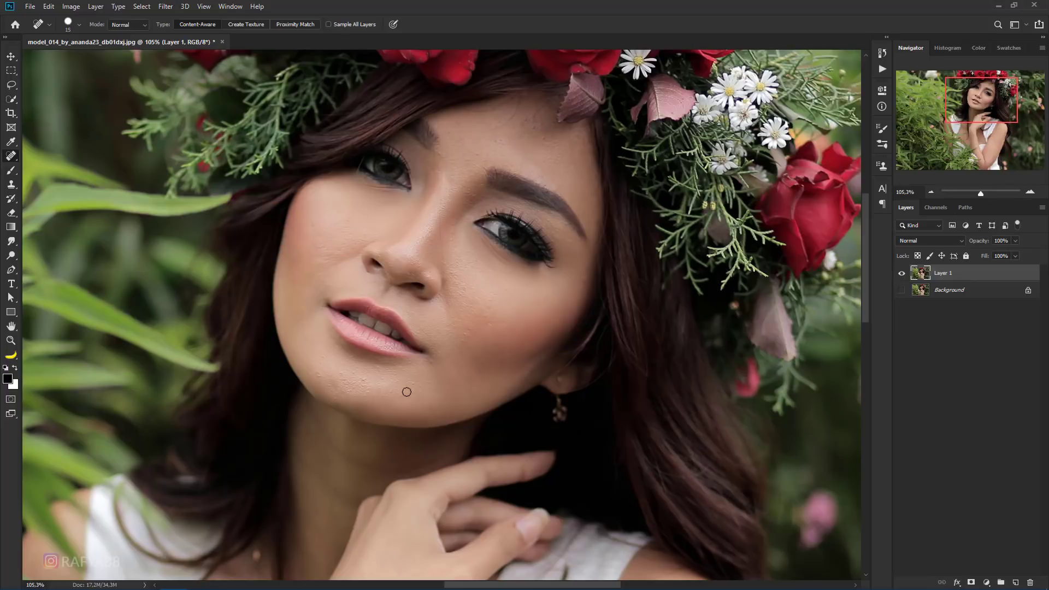
left_click(435, 386)
- With a smaller brush, heal the marks along the nose bridge
key("bracketleft")
key("bracketleft")
left_click_drag(440, 253, 442, 200)
scroll(453, 241, "down", 3)
scroll(437, 180, "up", 2)
key("bracketright")
key("bracketright")
key("bracketright")
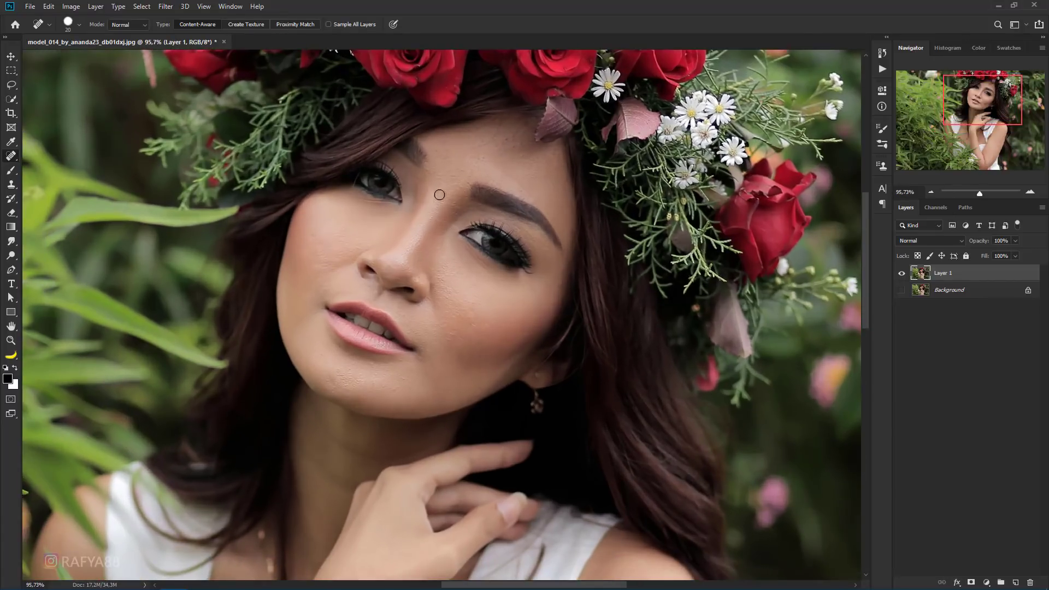
- Heal a last spot between the brows and rename Layer 1 to ORI
left_click(440, 189)
double_click(942, 273)
type("o")
key("Return")
- Duplicate ORI and name the copy BLUR
key("ctrl+j")
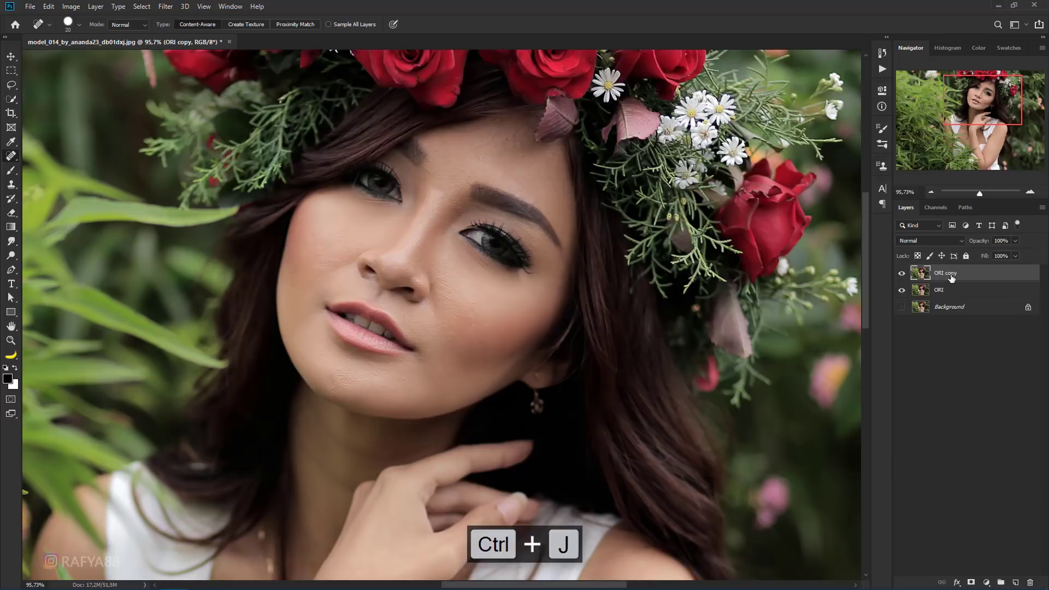
double_click(951, 276)
type("BLUR")
key("Return")
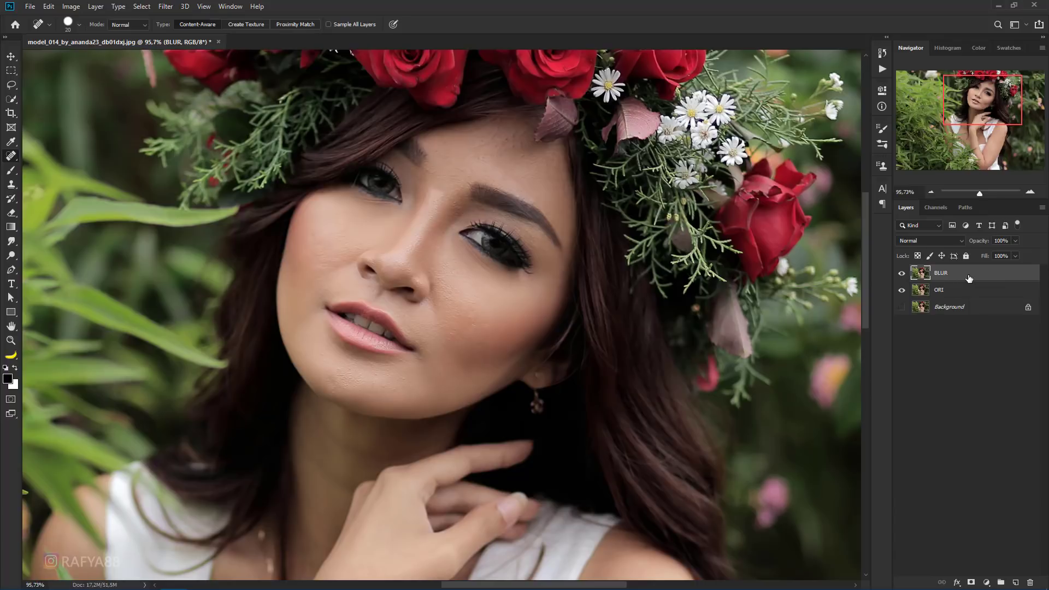
- Duplicate BLUR and name the new top copy APPLY
key("ctrl+j")
double_click(949, 273)
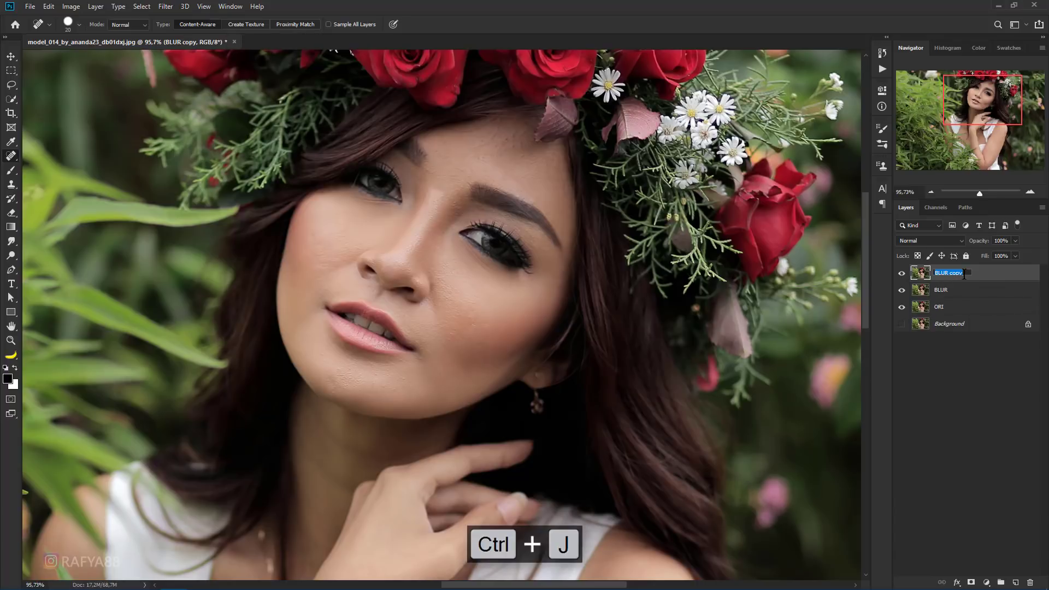
type("APPLY")
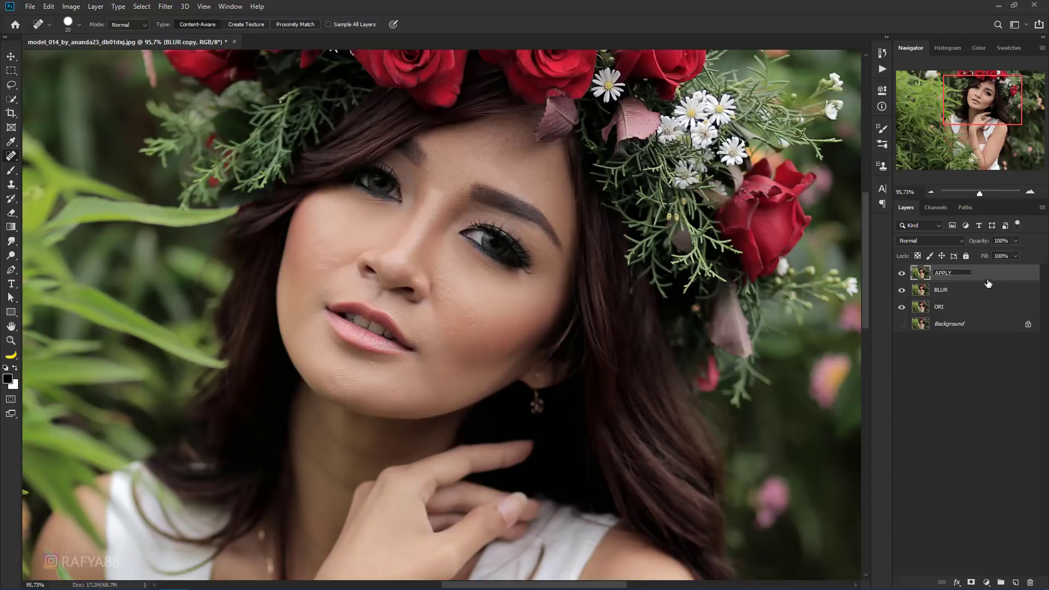
left_click(989, 281)
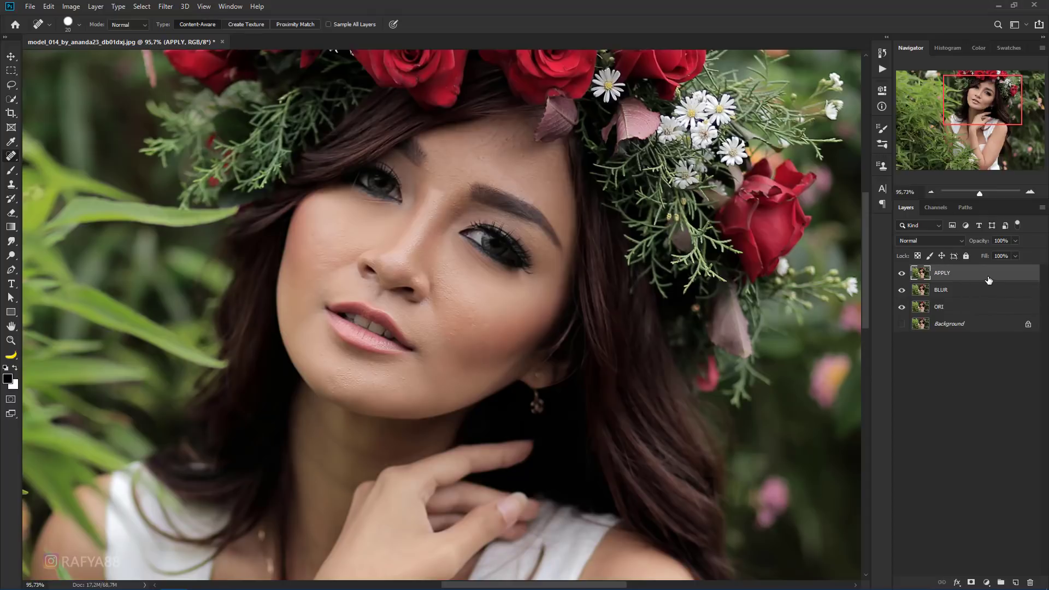
scroll(399, 219, "down", 2)
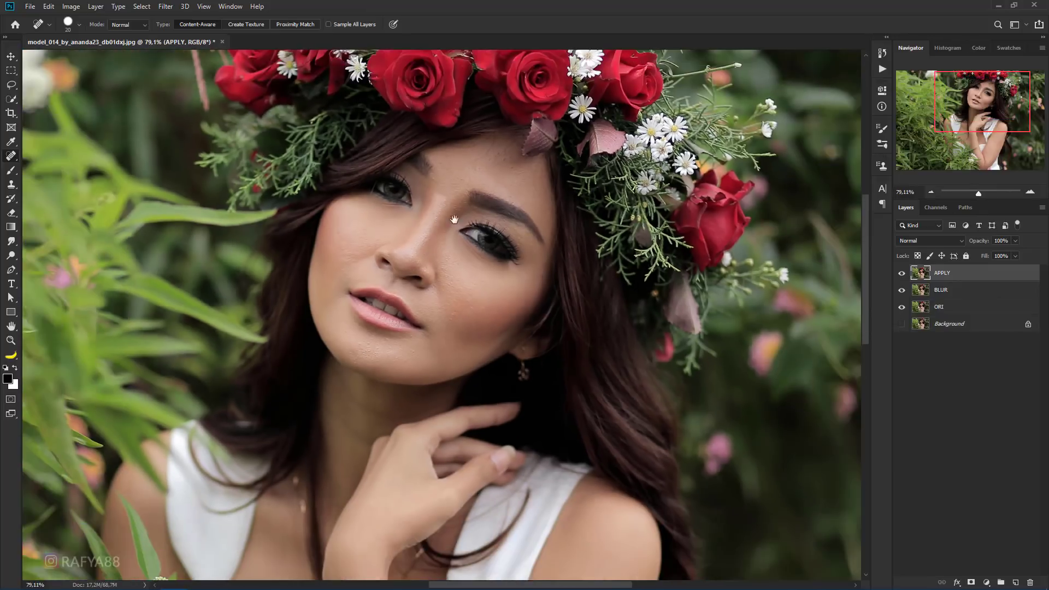
left_click_drag(455, 219, 494, 218)
- Hide APPLY and convert the BLUR layer to a smart object
left_click(958, 292)
left_click(902, 273)
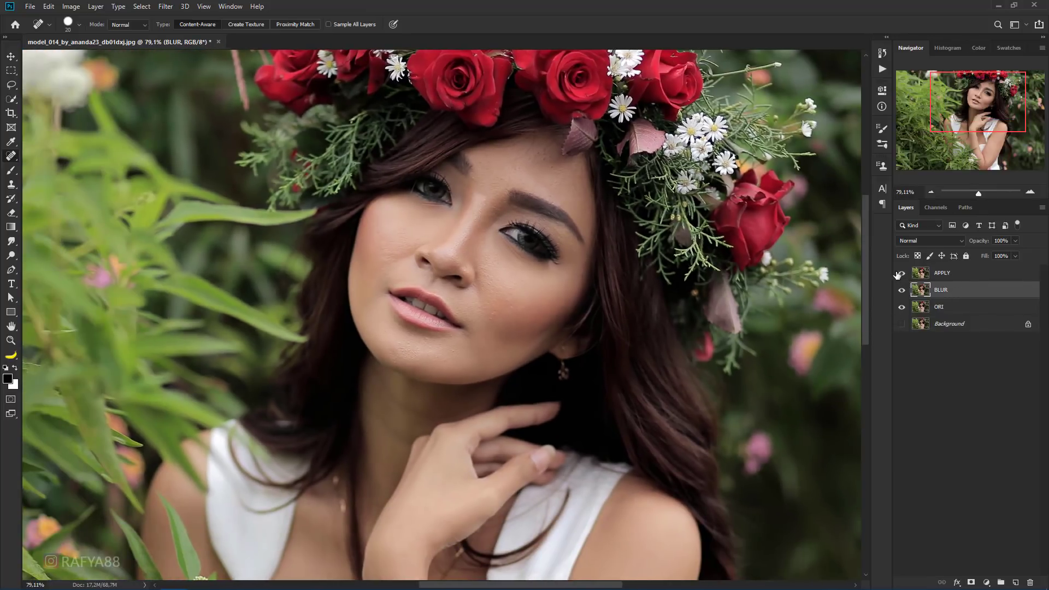
right_click(961, 294)
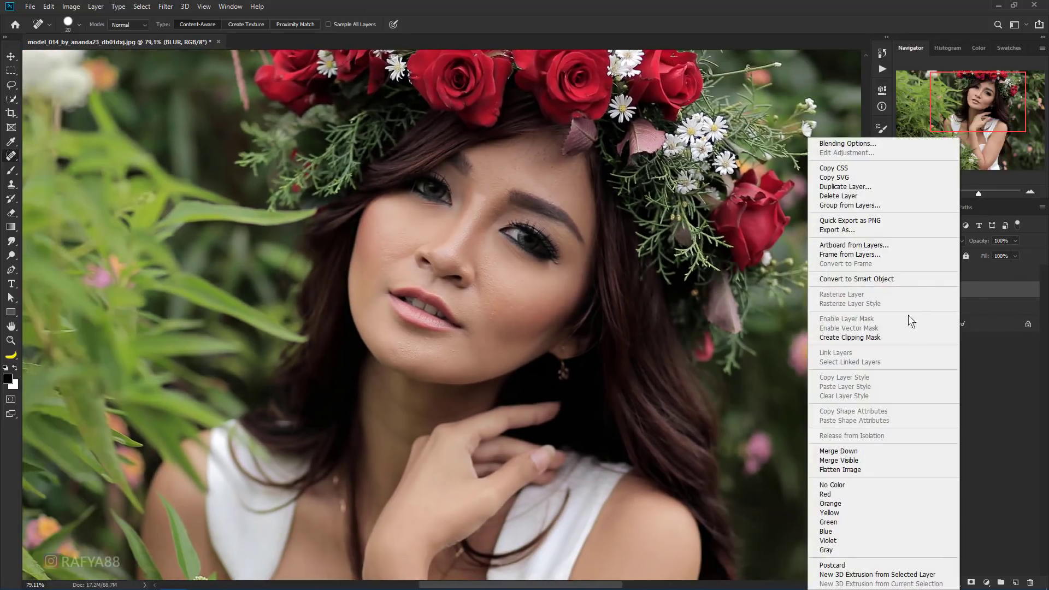
left_click(912, 279)
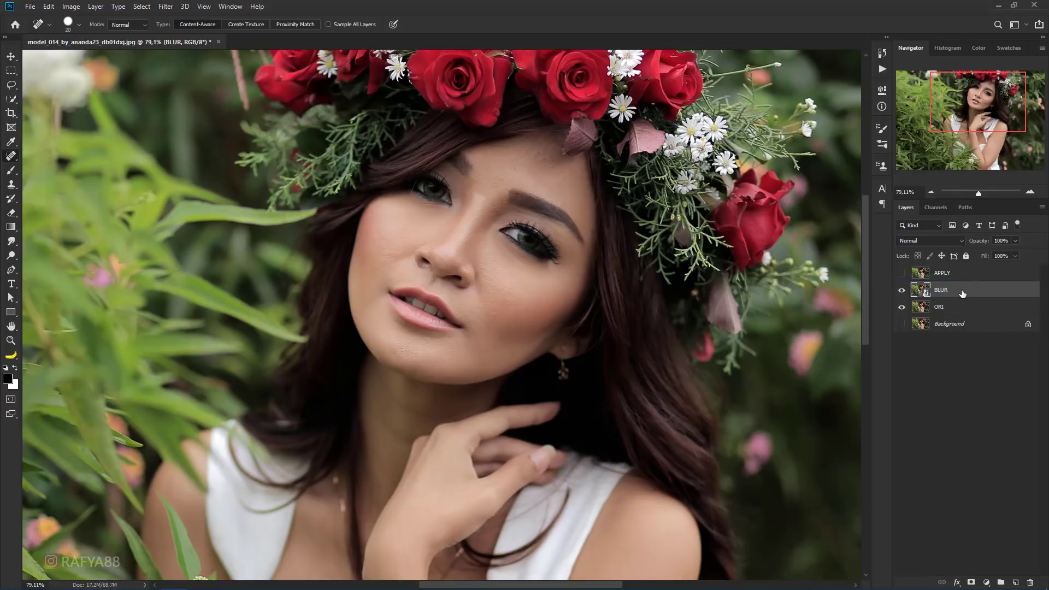
- Apply a Gaussian Blur of about 3.2 px radius to BLUR
left_click(167, 7)
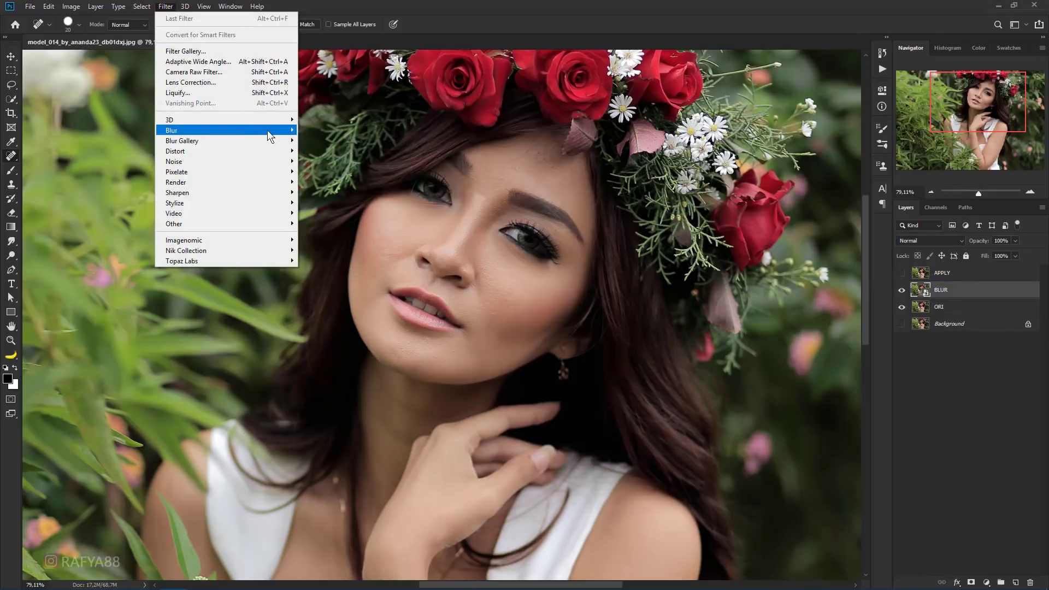
mouse_move(213, 130)
left_click(349, 172)
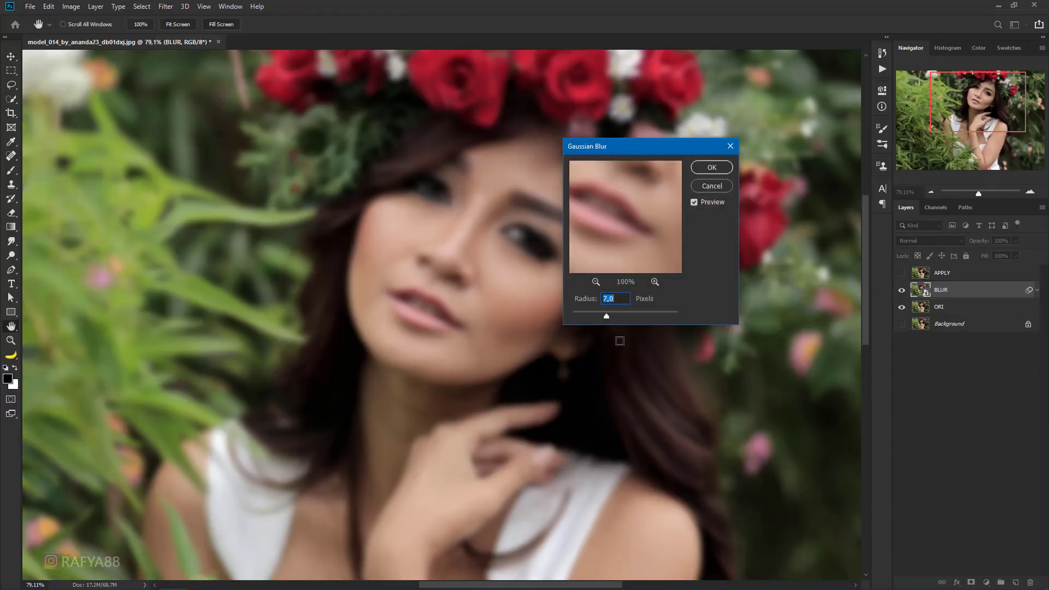
left_click_drag(599, 316, 591, 316)
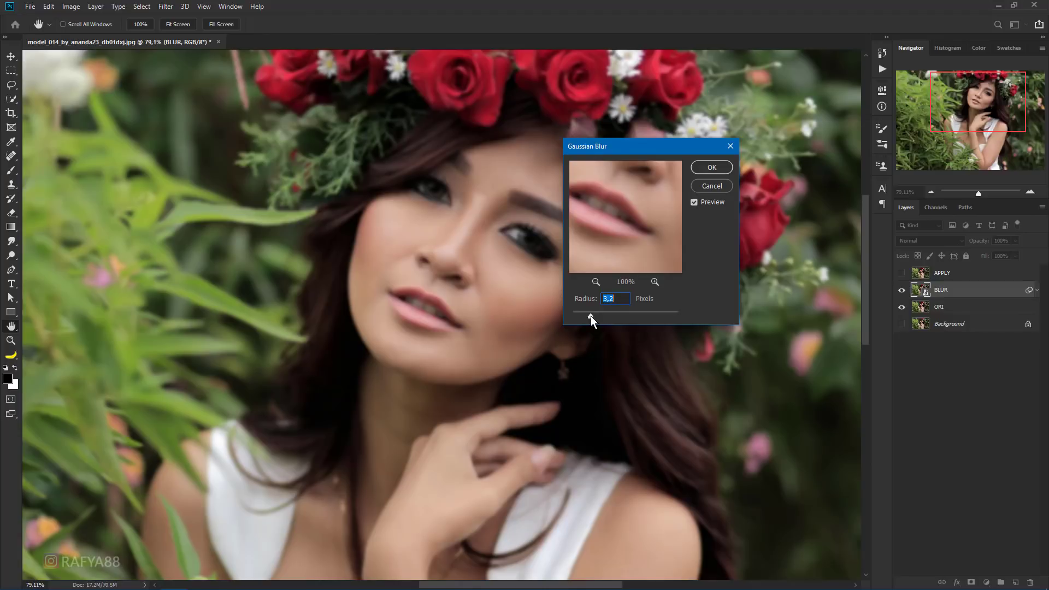
left_click(710, 168)
- Show and select APPLY, then start Apply Image with BLUR as the source layer
key("j")
left_click(953, 274)
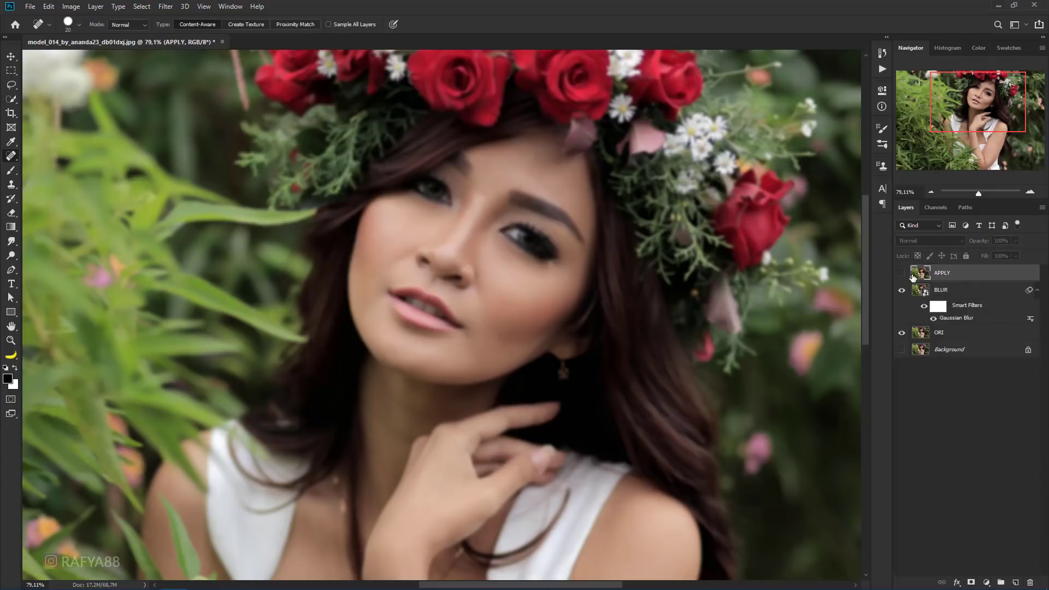
key("ctrl+comma")
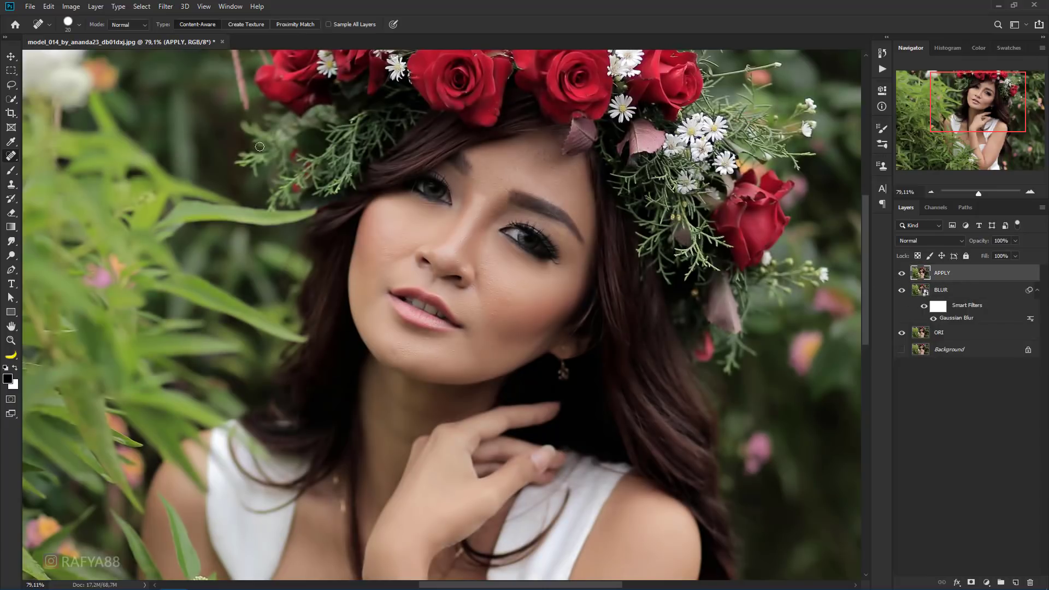
left_click(48, 7)
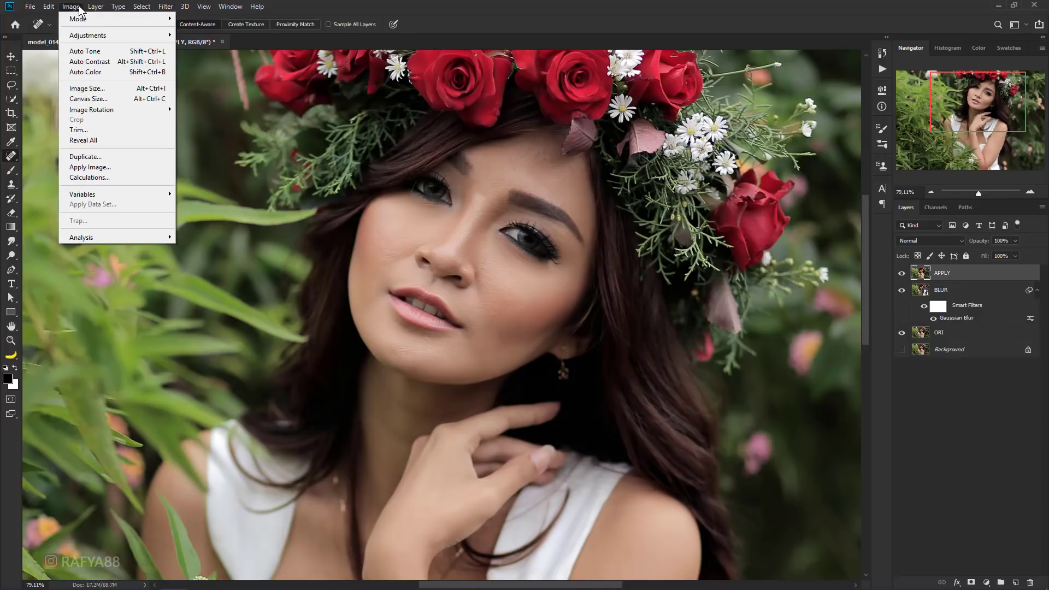
left_click(137, 166)
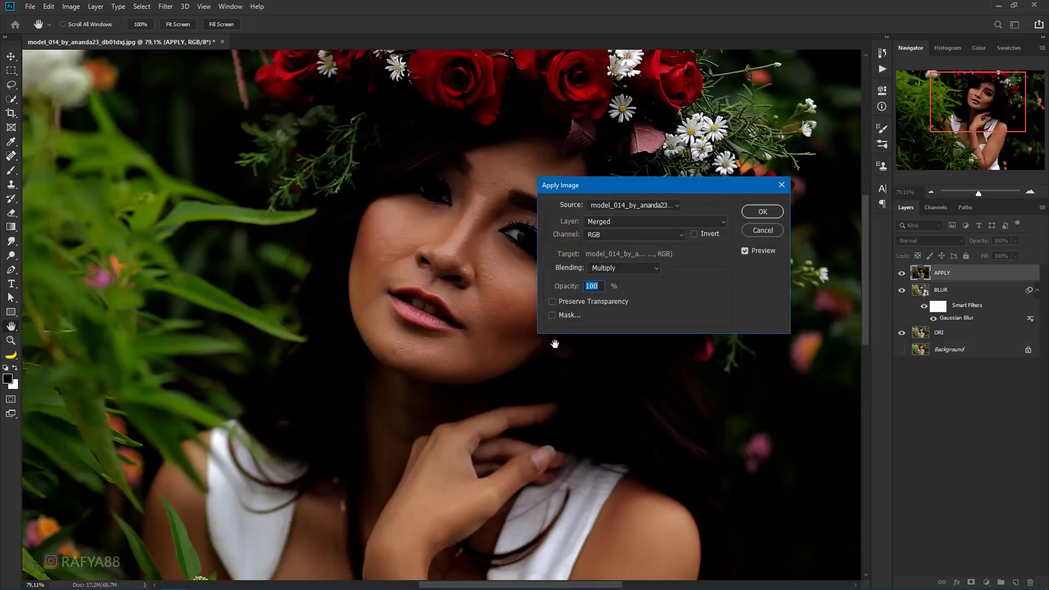
left_click(617, 221)
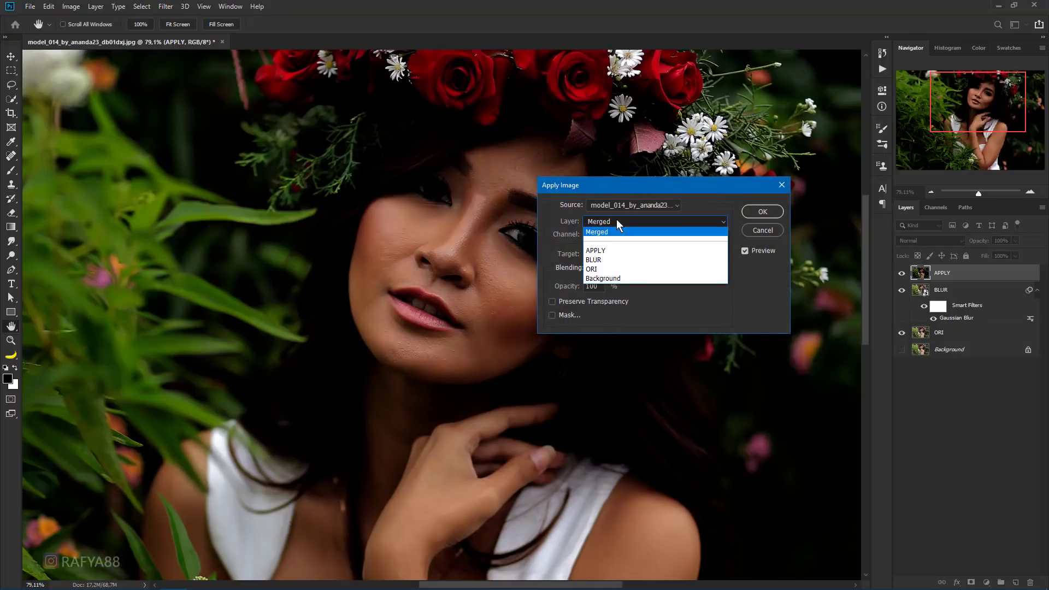
left_click(628, 260)
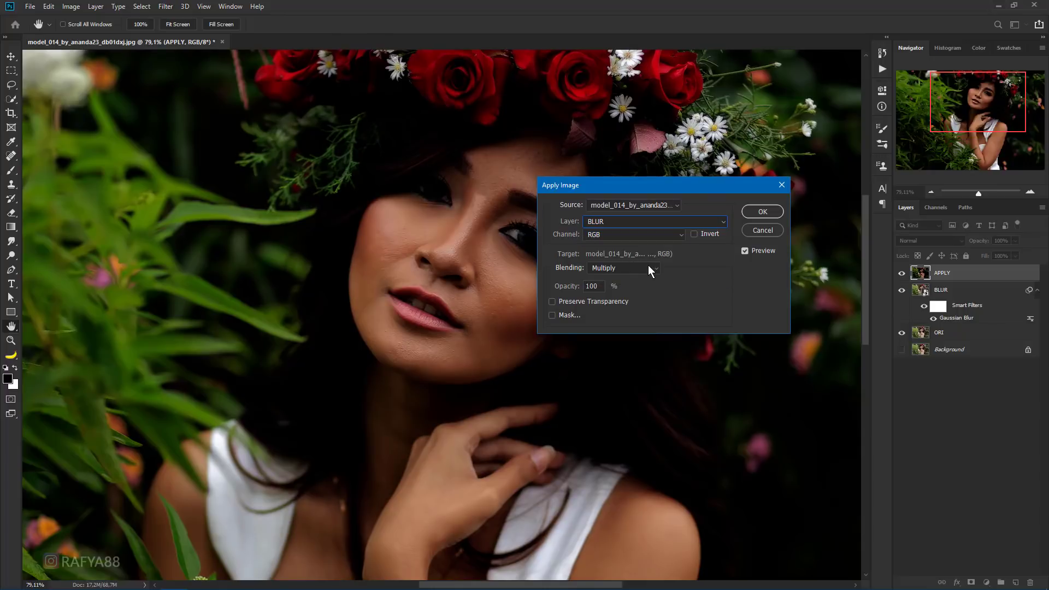
- Apply it with Subtract blending, scale 2 and offset 128, then preview Linear Light blending
left_click(649, 269)
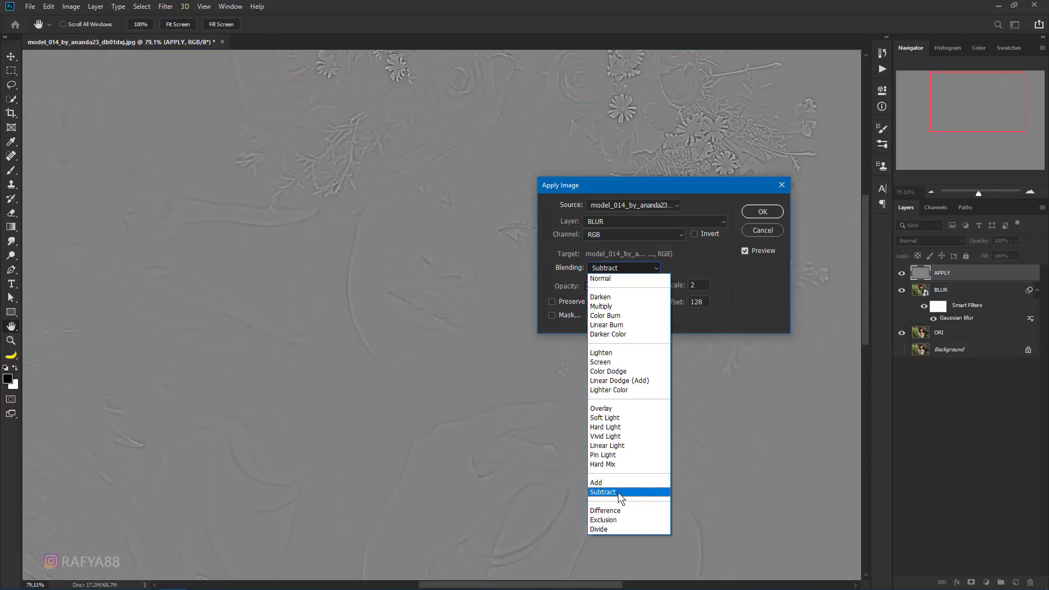
left_click(619, 493)
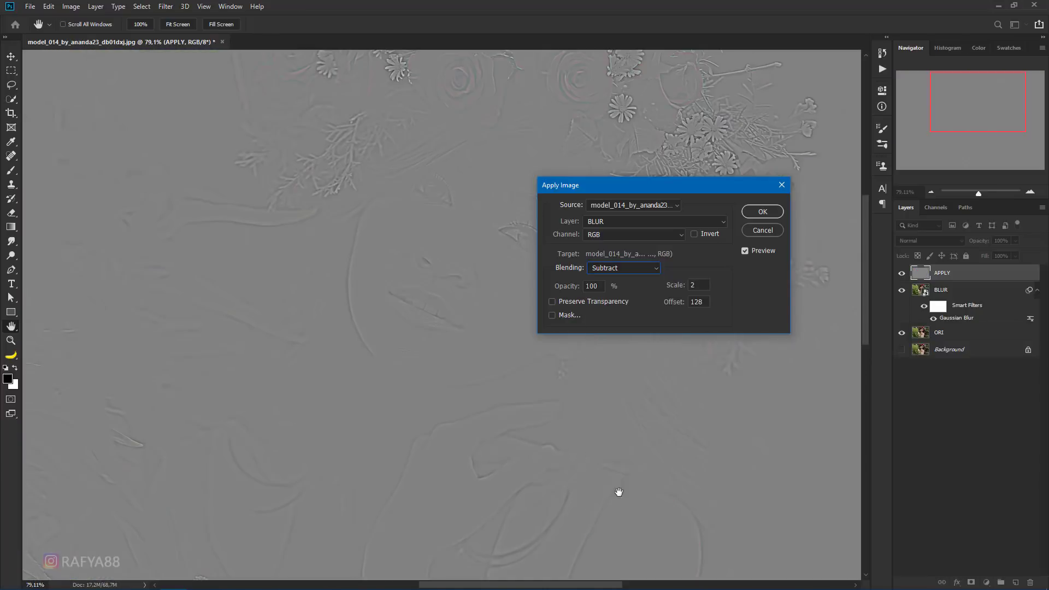
double_click(706, 305)
left_click(770, 211)
key("j")
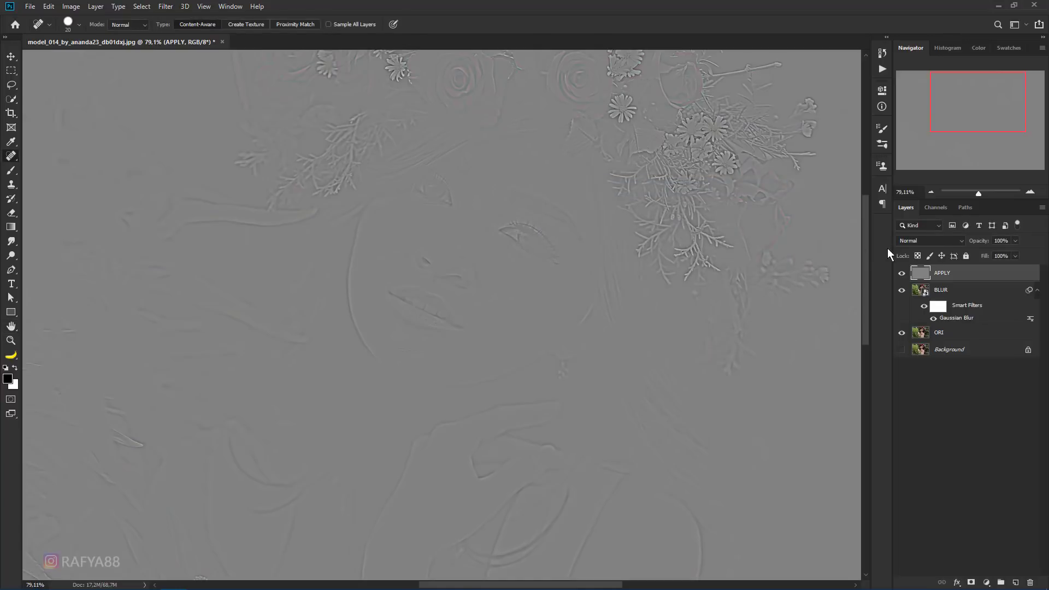
left_click(929, 241)
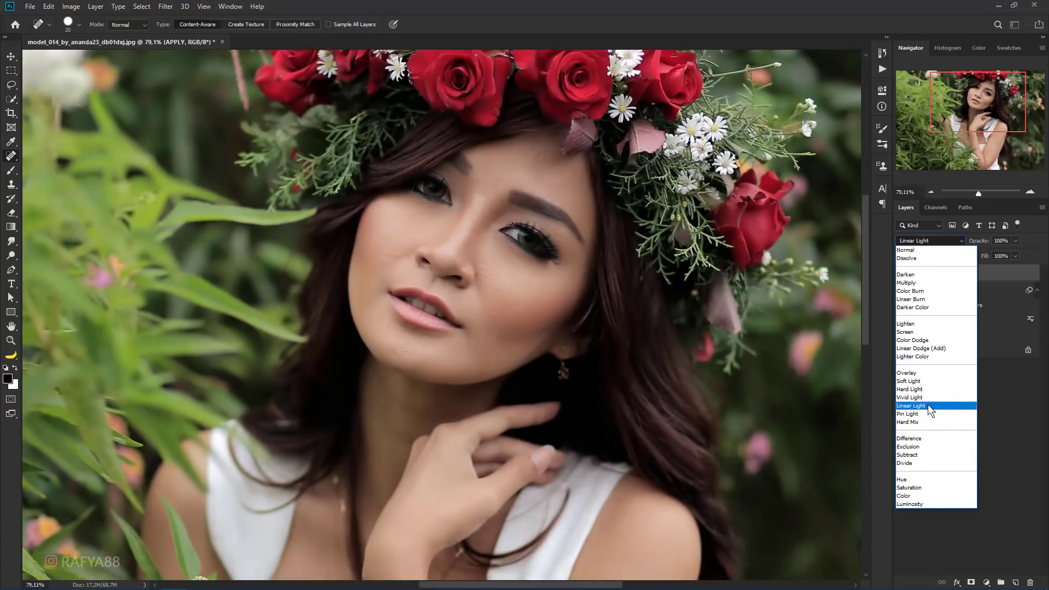
- Set APPLY to Linear Light and raise BLUR's Gaussian Blur radius to about 9.6 px
left_click(929, 406)
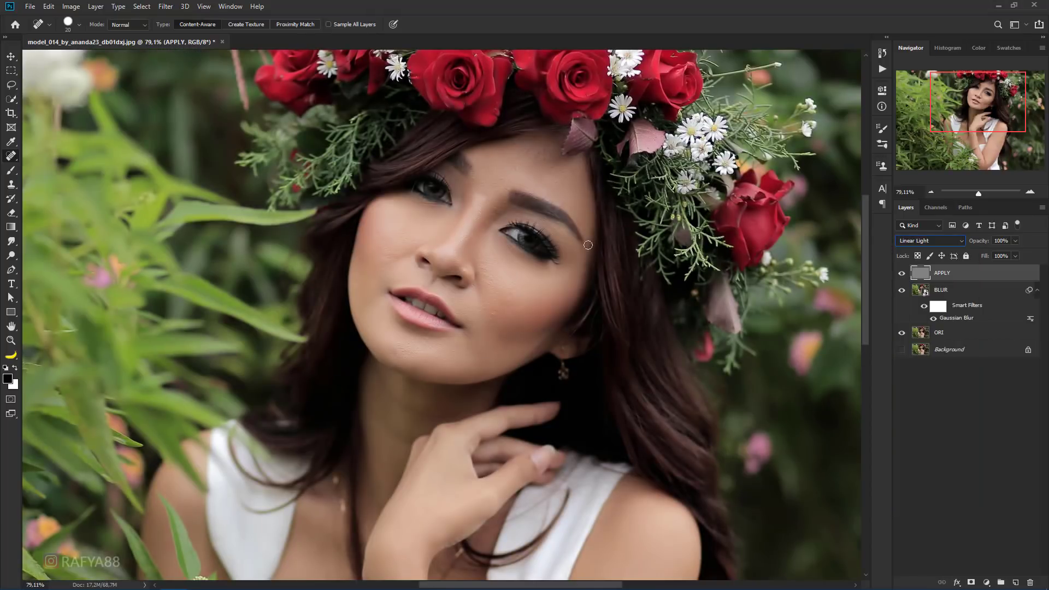
left_click(984, 193)
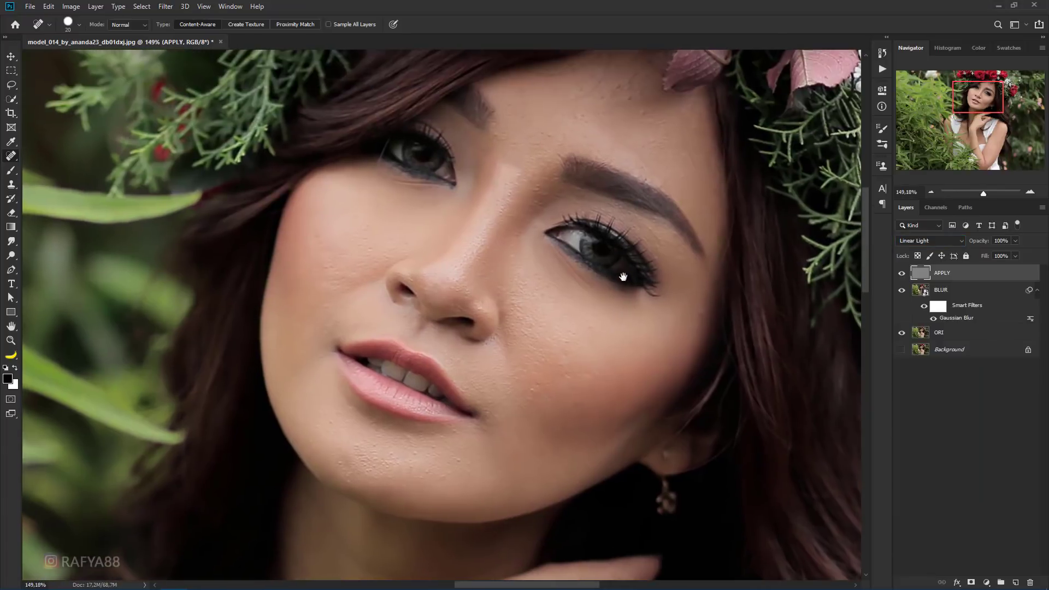
left_click(944, 295)
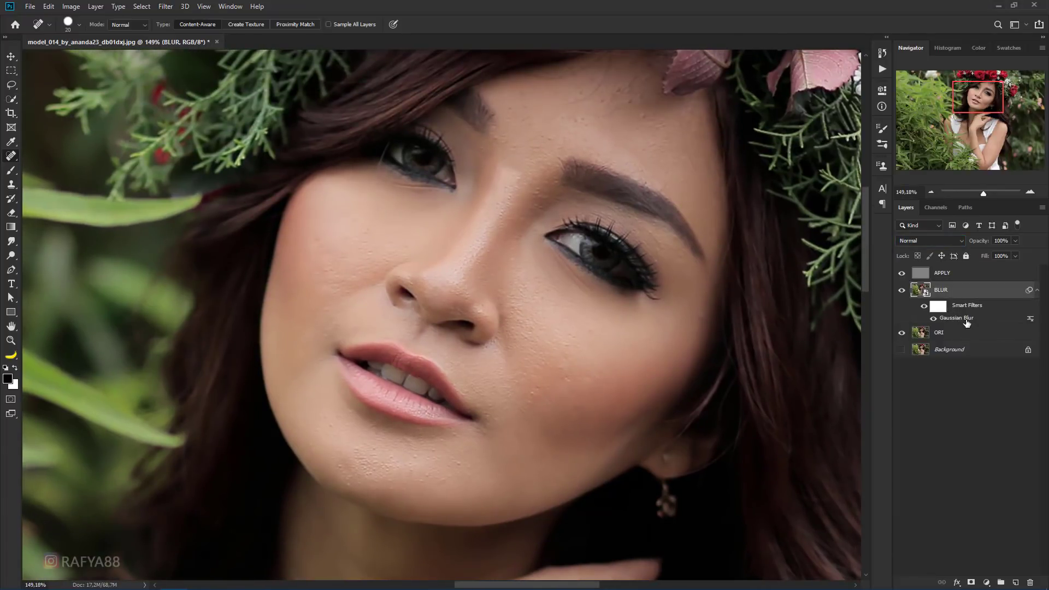
double_click(966, 320)
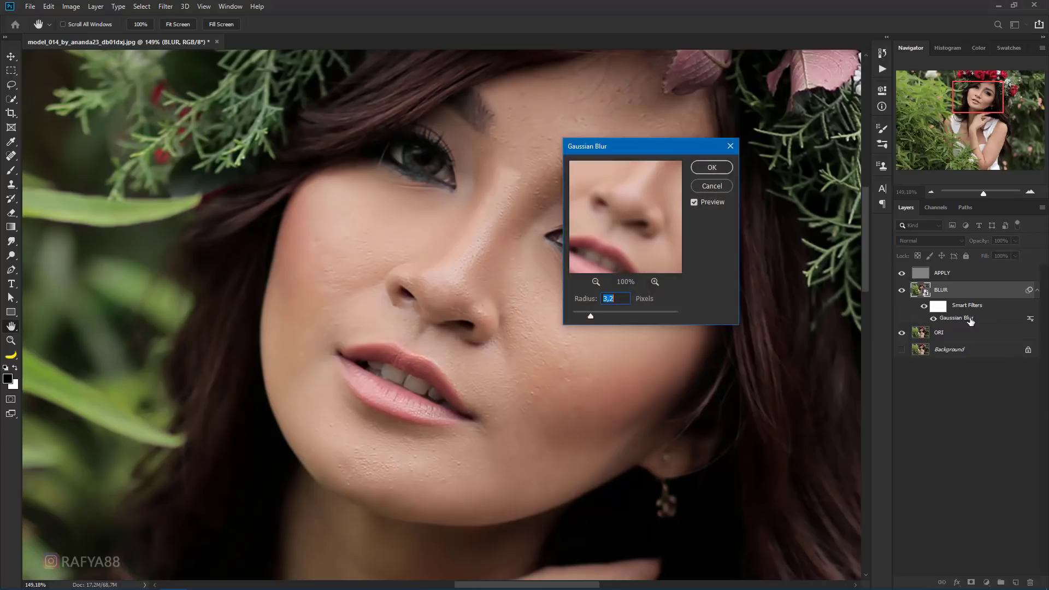
mouse_move(597, 315)
left_mouse_down()
mouse_move(625, 316)
mouse_move(614, 316)
left_mouse_up()
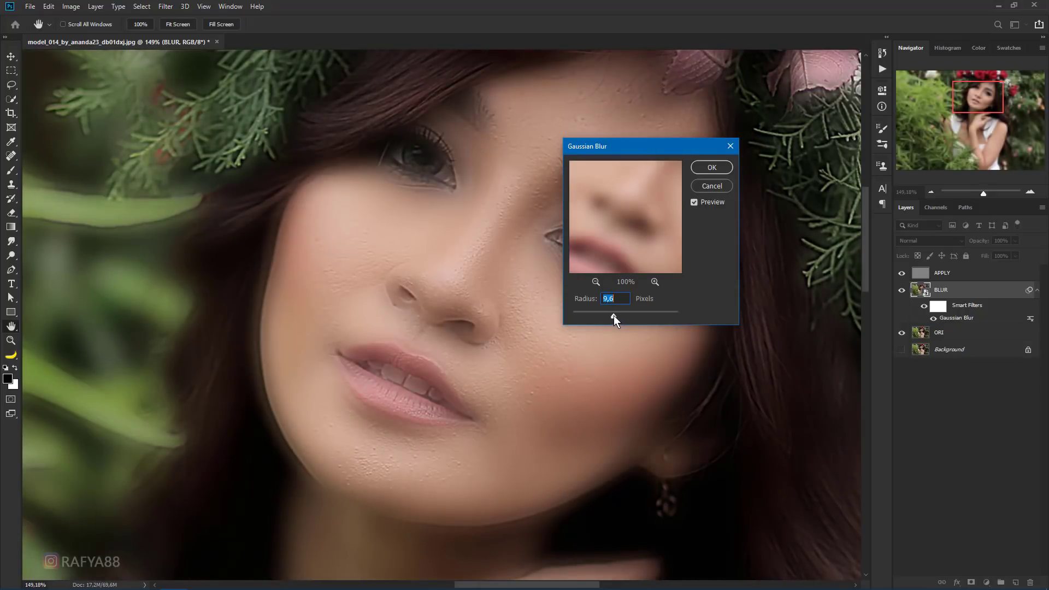
left_click(711, 168)
- Invert BLUR's smart-filter mask to black so the blur is hidden everywhere
key("j")
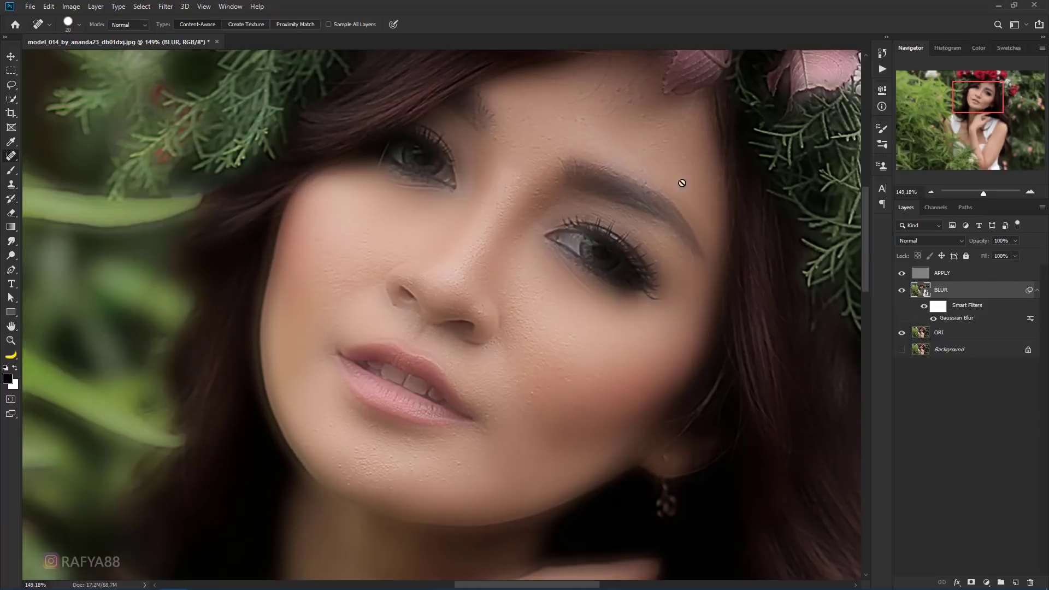
scroll(677, 201, "down", 3)
scroll(677, 201, "up", 2)
scroll(677, 201, "up", 1)
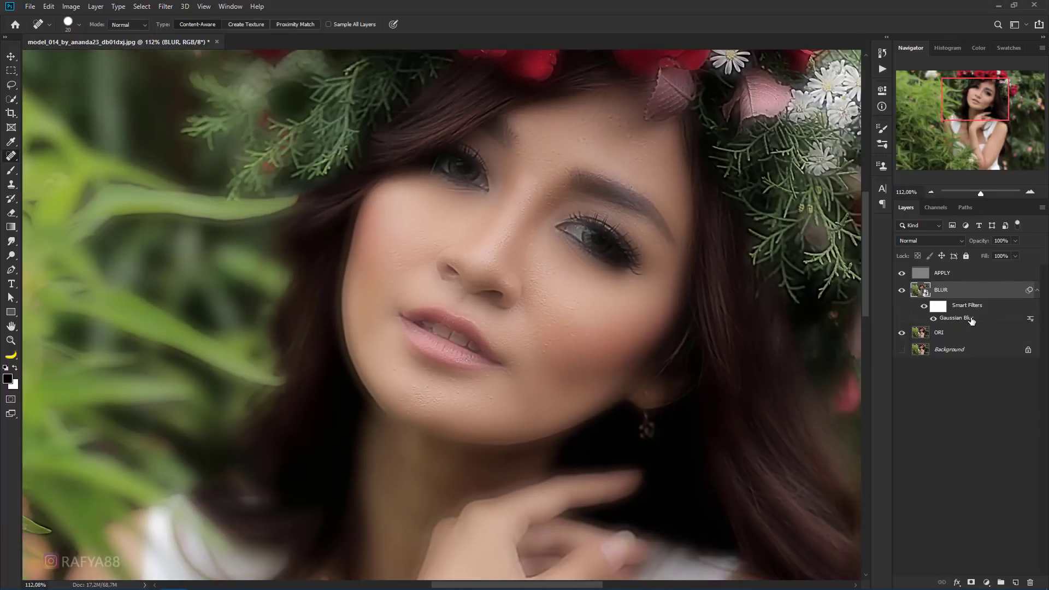
left_click(939, 308)
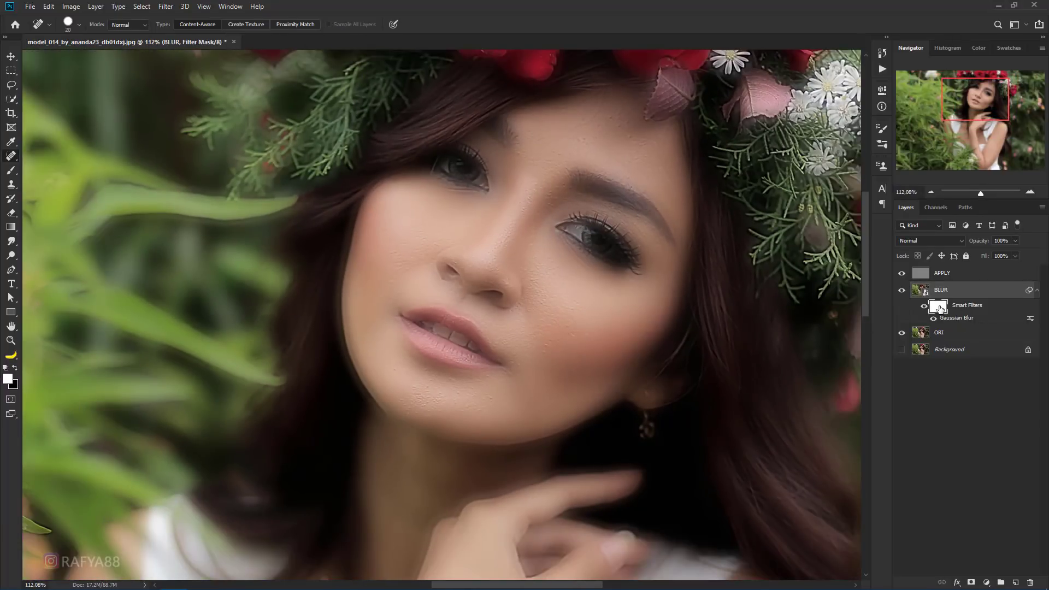
key("ctrl+i")
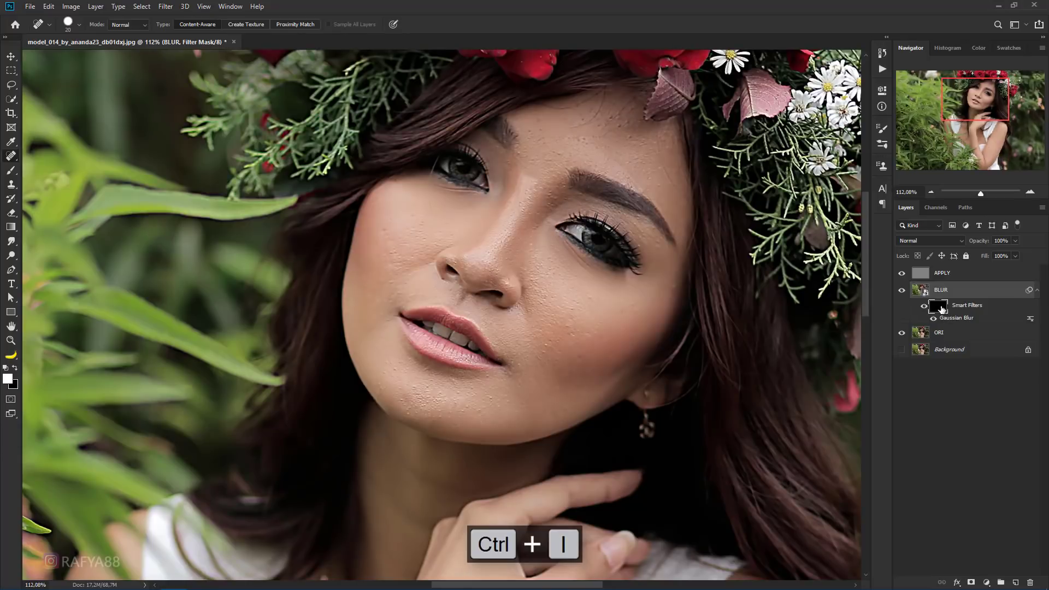
left_click(11, 170)
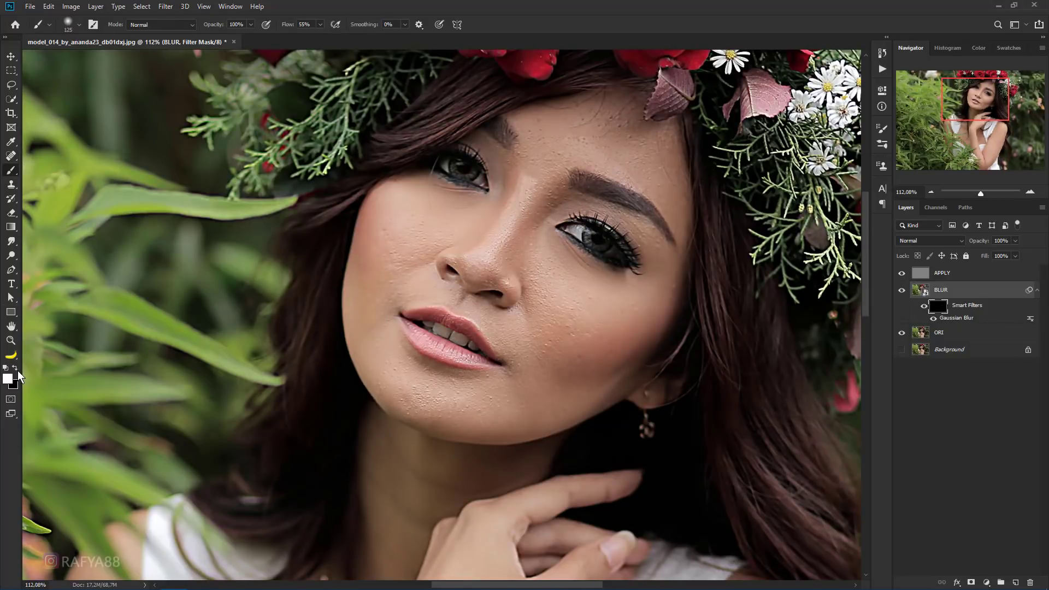
- Paint the smoothing back in on the cheek and from the chin up to the cheek
scroll(567, 353, "up", 2)
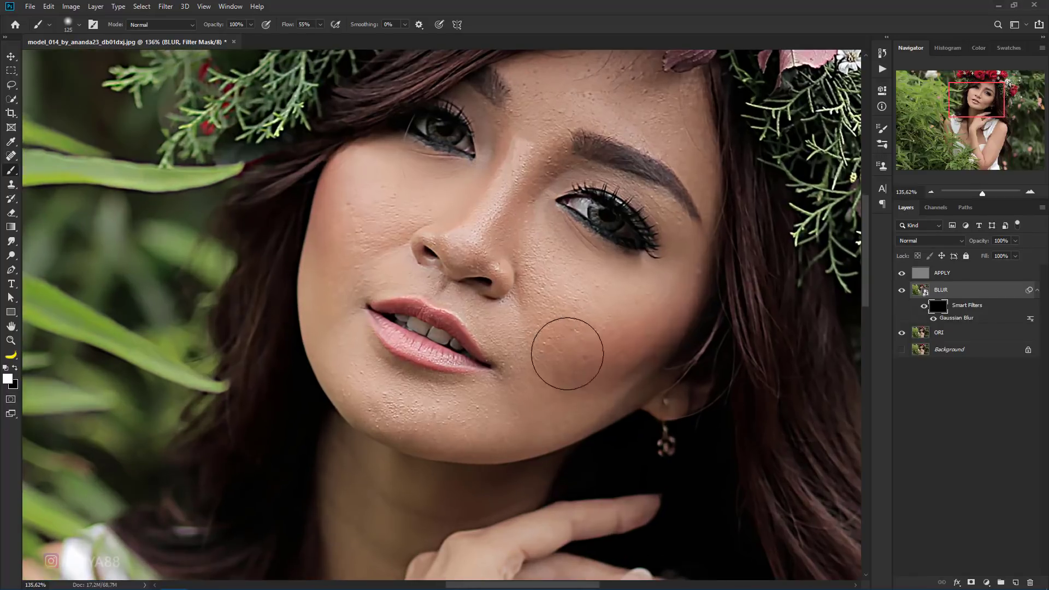
key("bracketleft")
key("bracketleft")
key("bracketleft")
key("bracketleft")
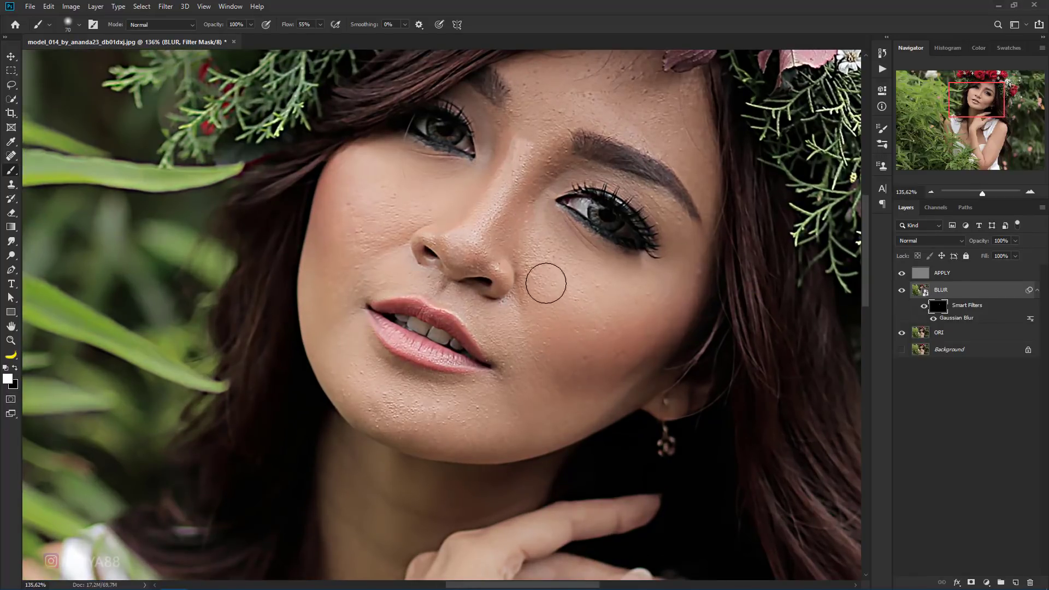
mouse_move(546, 283)
left_mouse_down()
mouse_move(539, 239)
mouse_move(586, 272)
mouse_move(581, 353)
mouse_move(591, 353)
left_mouse_up()
key("bracketleft")
key("bracketleft")
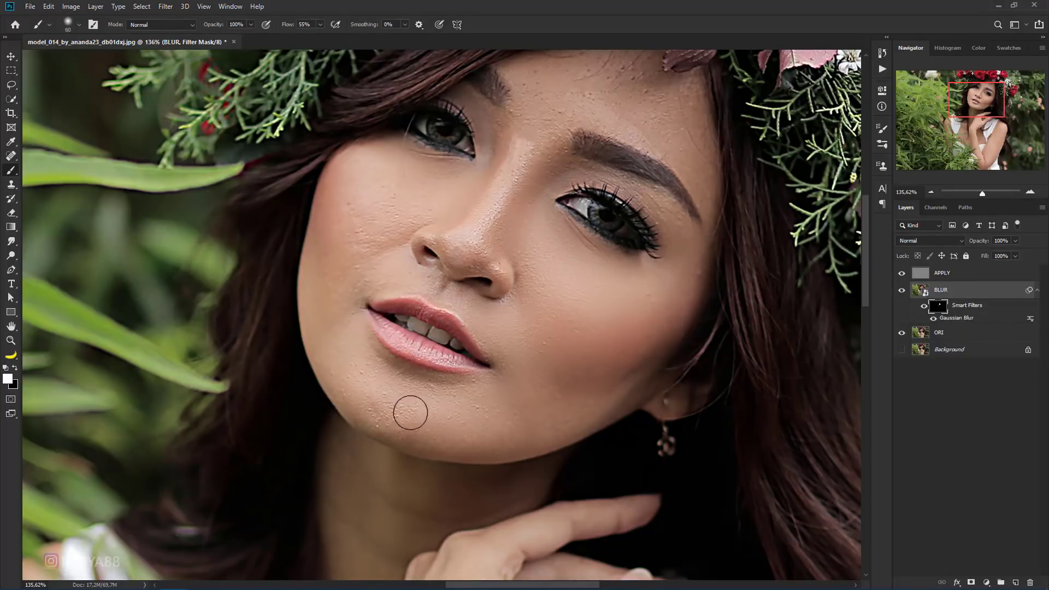
left_click_drag(344, 288, 425, 193)
- Adjust the brush size for the smaller skin areas, then hide APPLY to compare
key("bracketleft")
key("bracketleft")
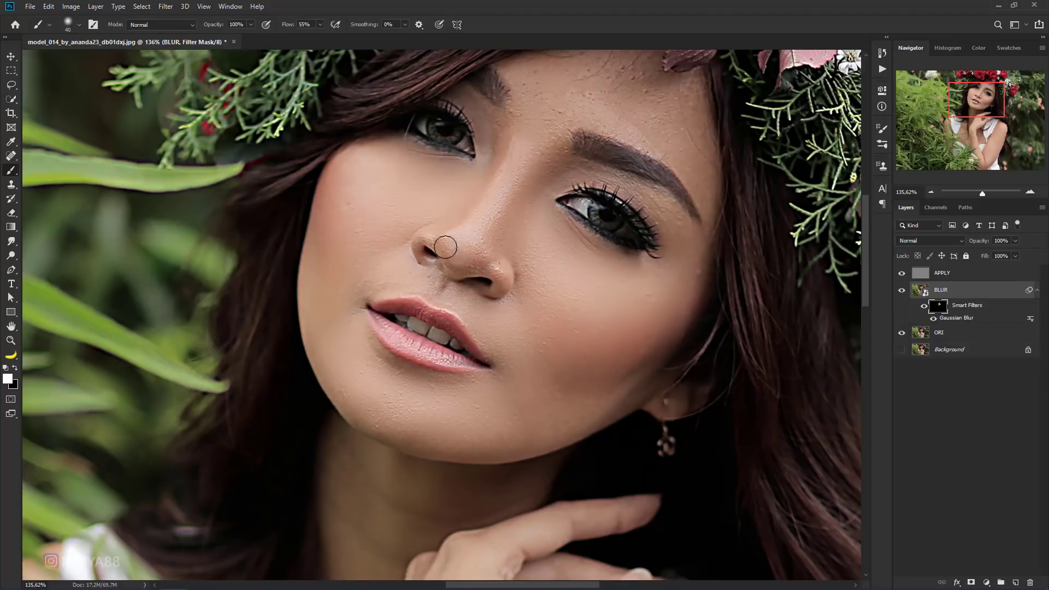
scroll(422, 283, "down", 5)
scroll(442, 244, "up", 4)
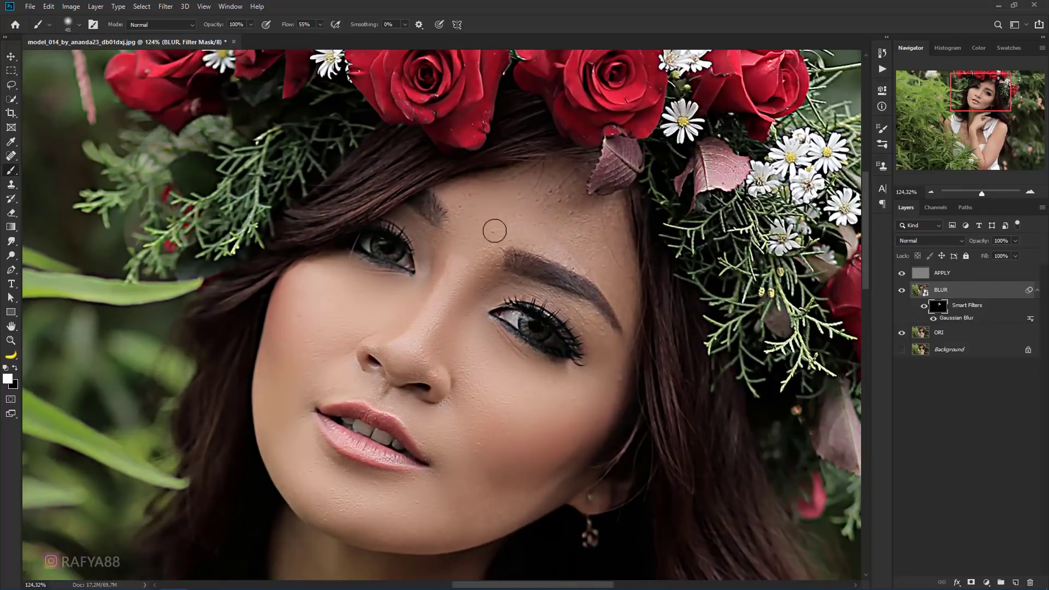
key("bracketleft")
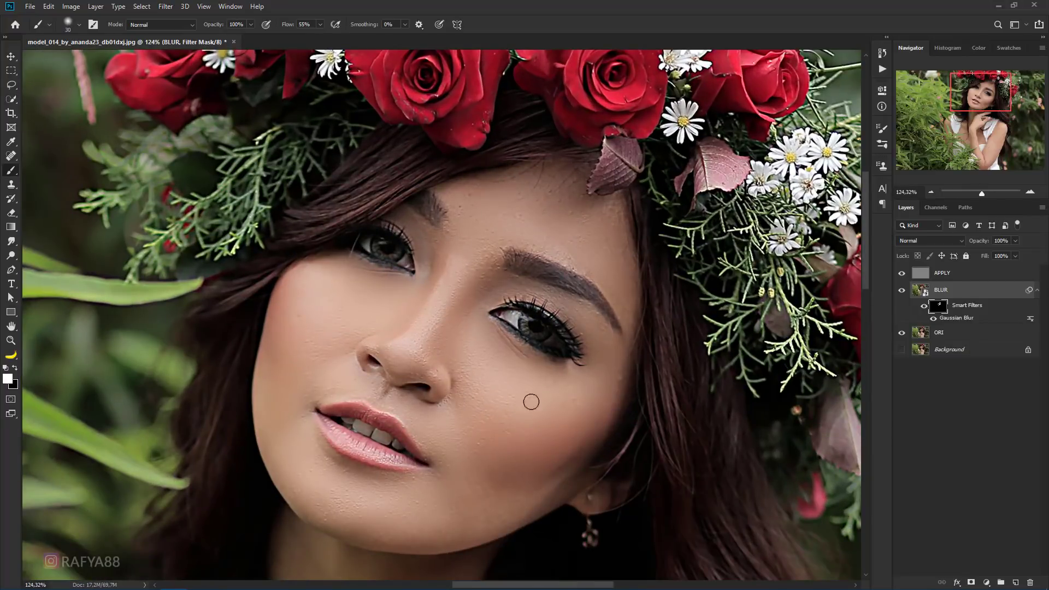
key("bracketright")
key("bracketright")
scroll(525, 204, "up", 1)
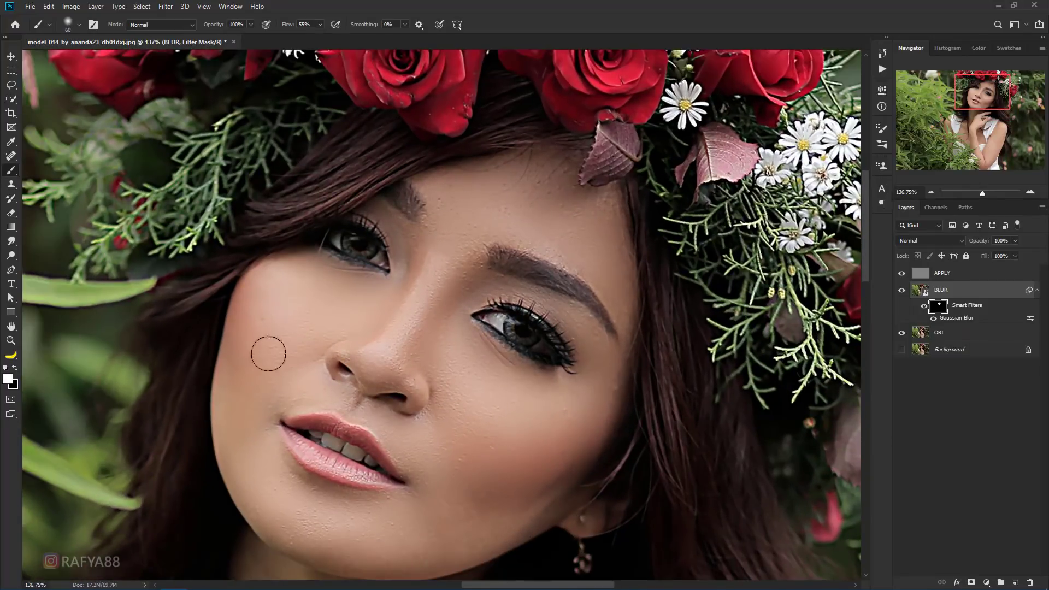
scroll(267, 351, "down", 5)
scroll(367, 382, "up", 4)
key("bracketright")
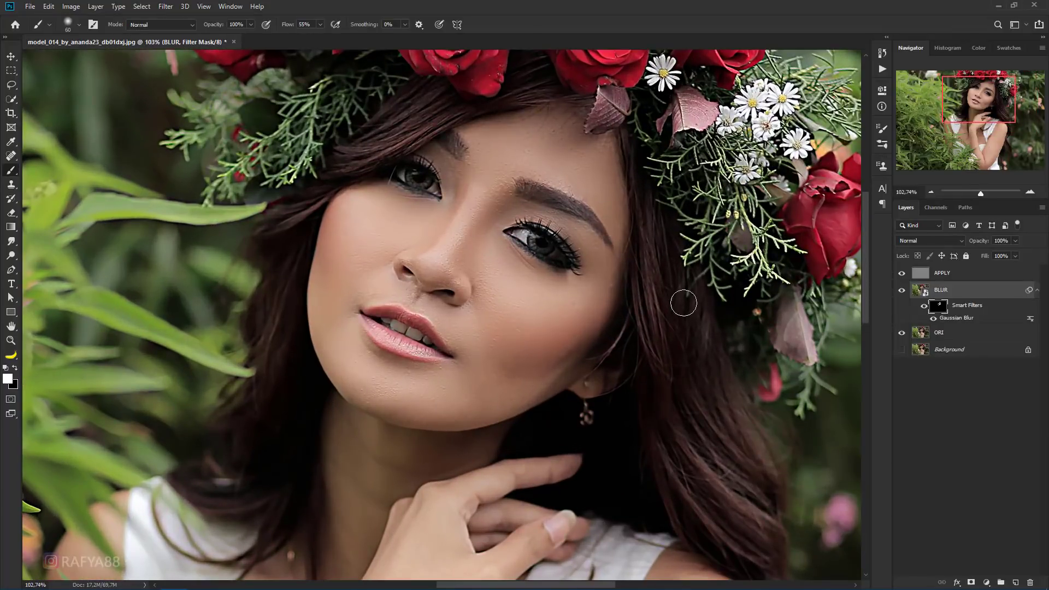
scroll(681, 300, "down", 1)
left_click(902, 273)
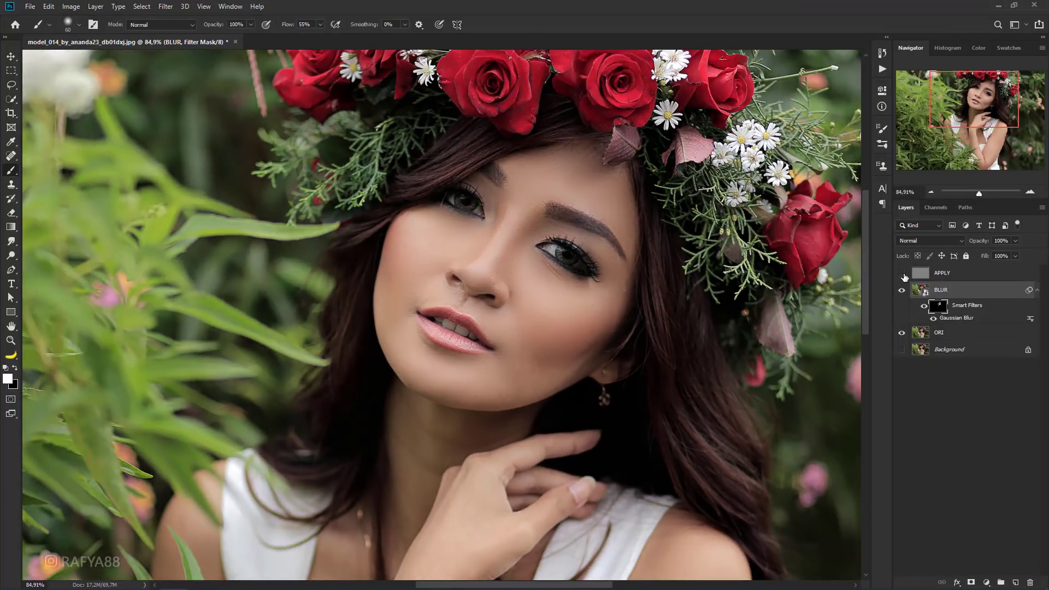
scroll(534, 257, "up", 2)
- Lower APPLY's opacity to 92% and toggle it off and on to compare
left_click(902, 273)
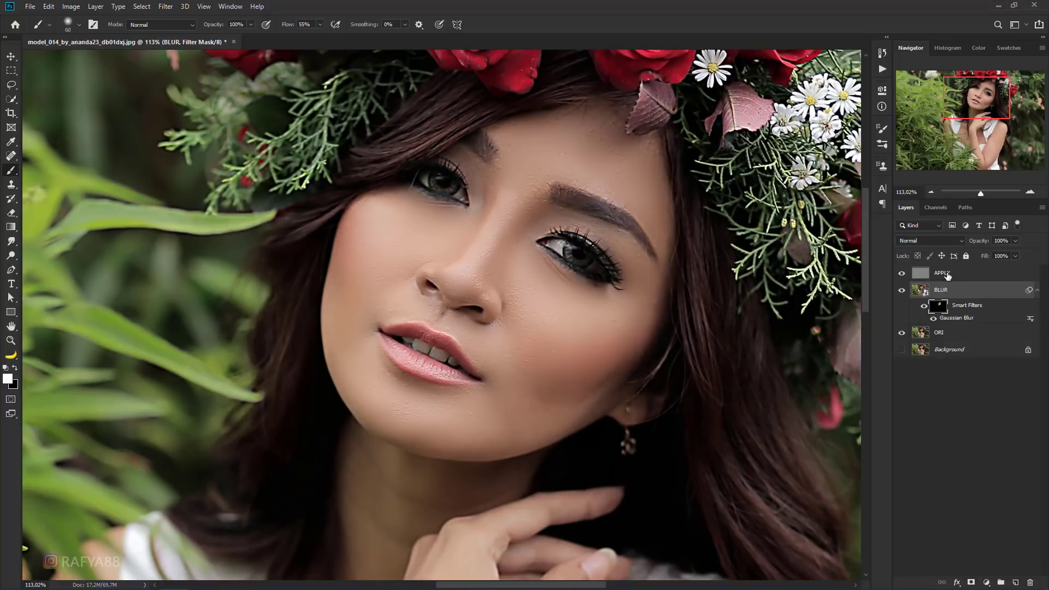
left_click(947, 275)
left_click_drag(982, 246, 978, 247)
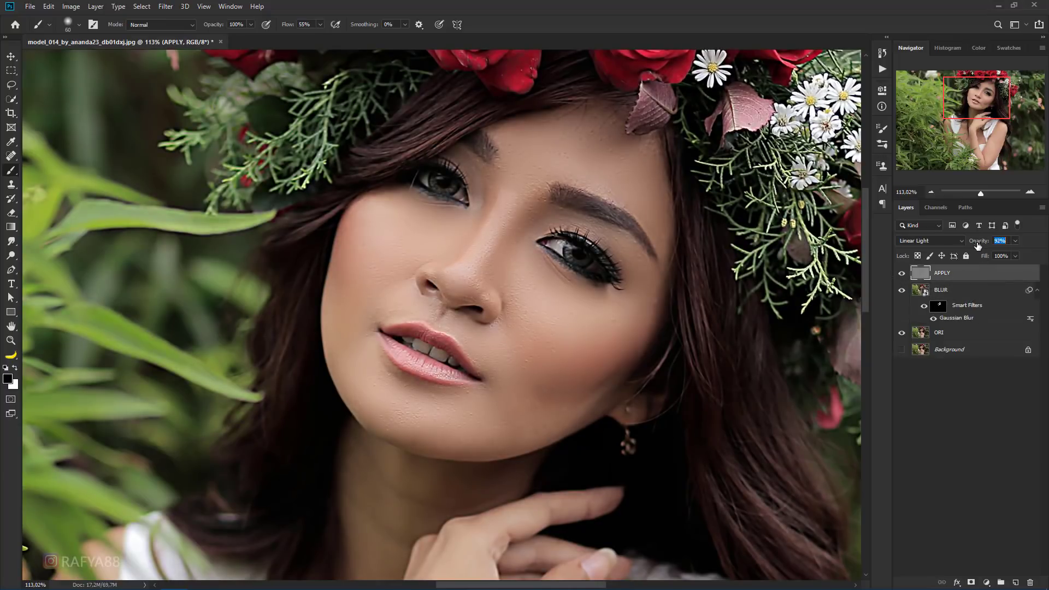
left_click(902, 273)
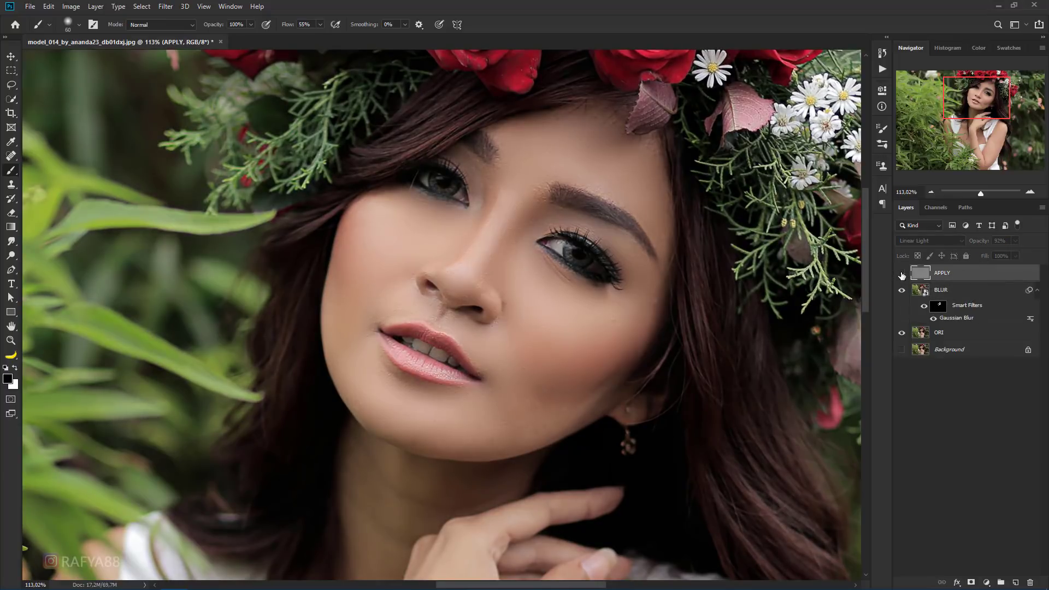
left_click(903, 273)
left_click(902, 274)
- Select the APPLY and BLUR layers together
scroll(578, 279, "down", 5)
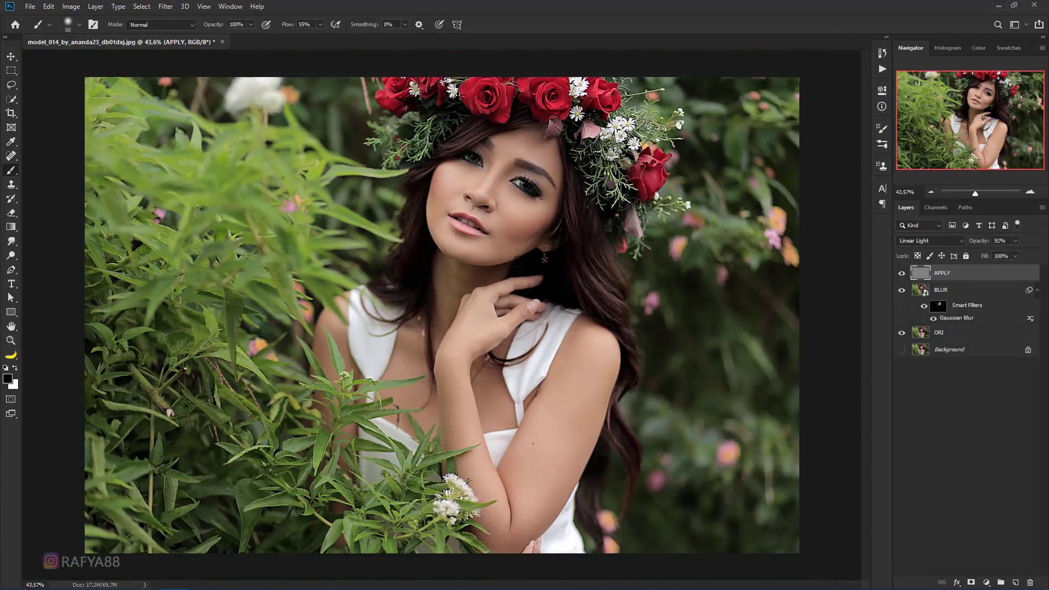
scroll(585, 218, "up", 2)
scroll(529, 176, "up", 1)
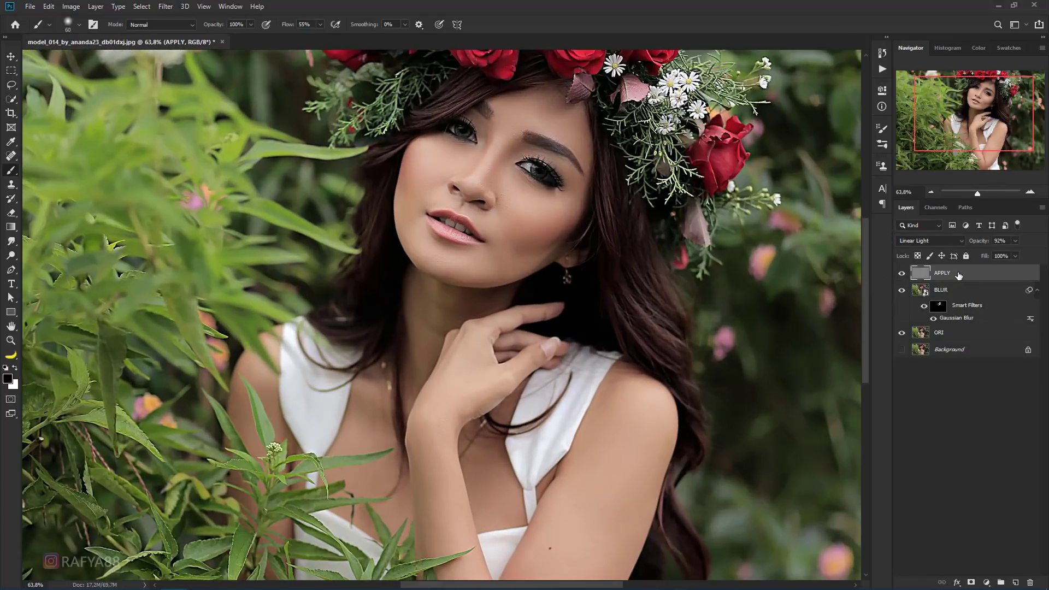
left_click(958, 333, "shift")
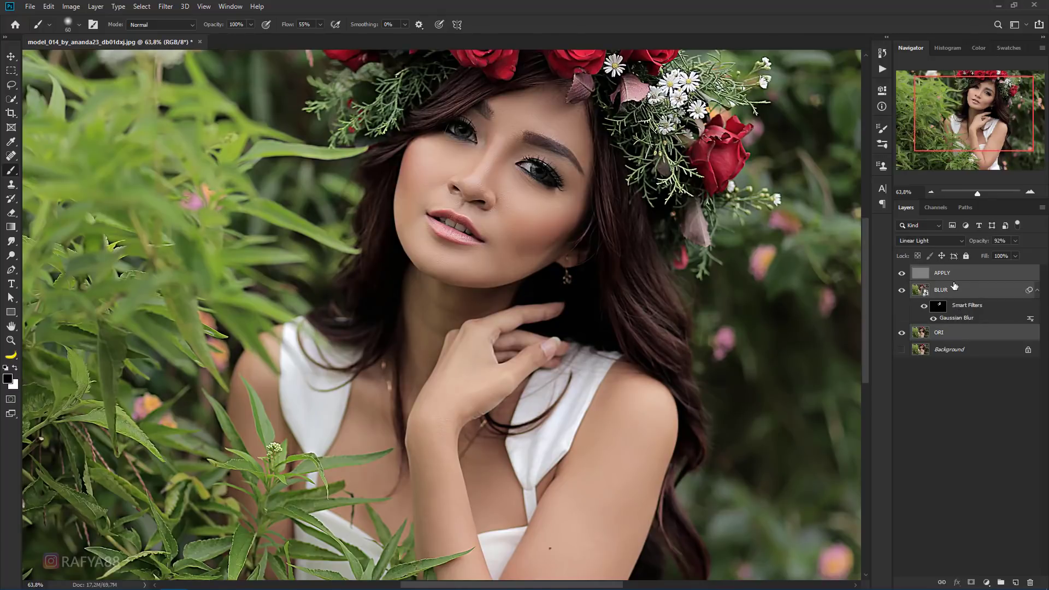
left_click(955, 298)
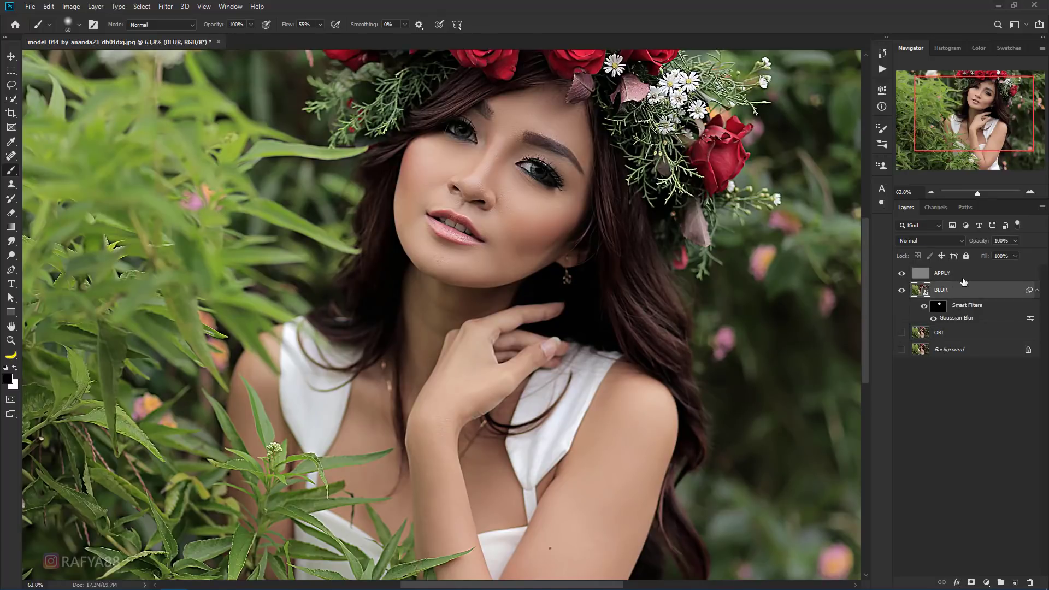
left_click(963, 278)
- Group APPLY and BLUR into Group 1, rename it, and toggle it to compare
key("ctrl+g")
type("ret")
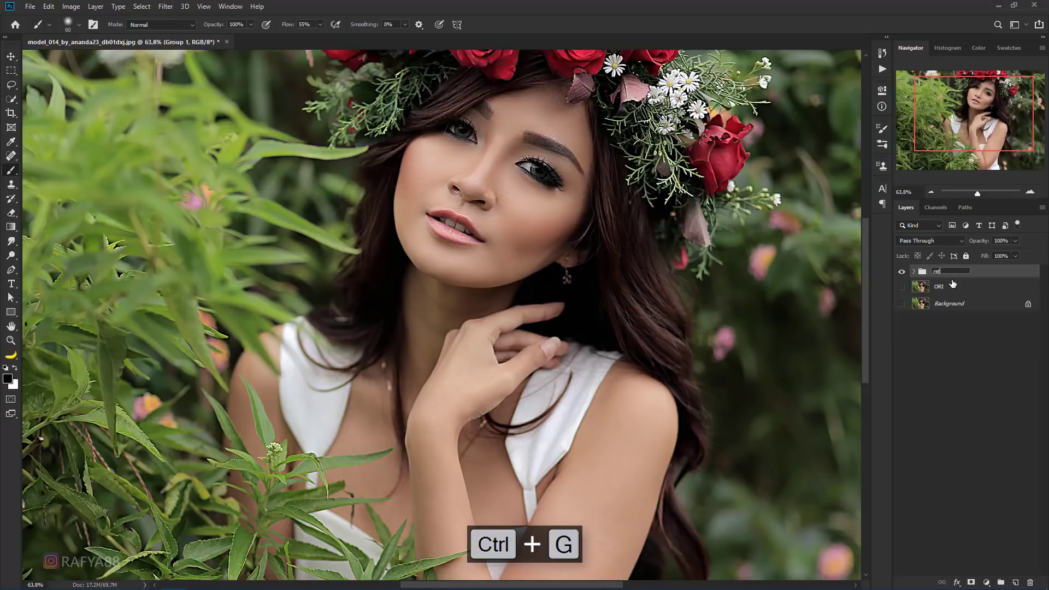
type("ouch")
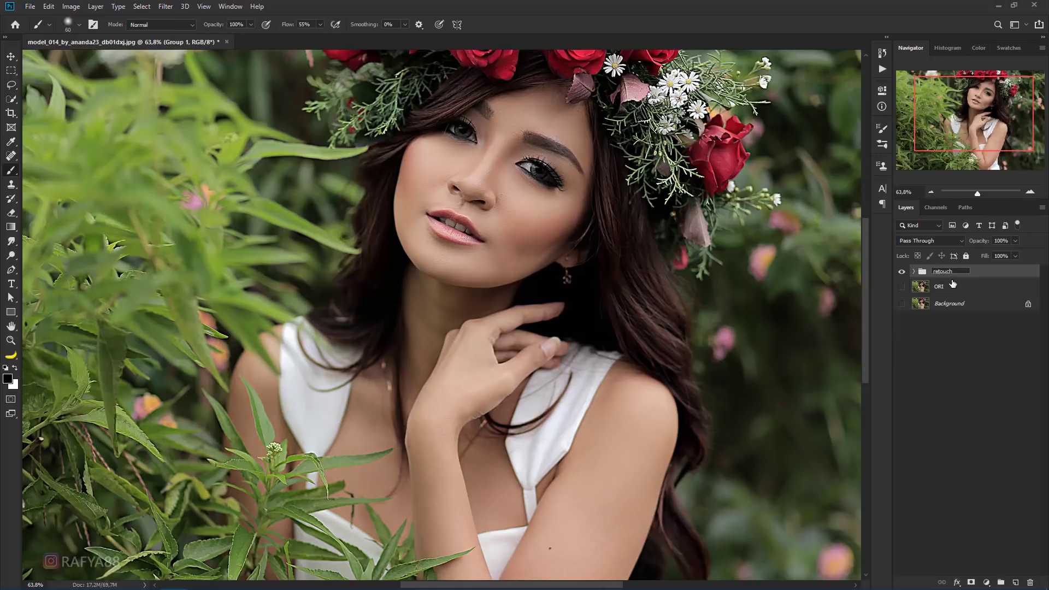
scroll(709, 313, "up", 1)
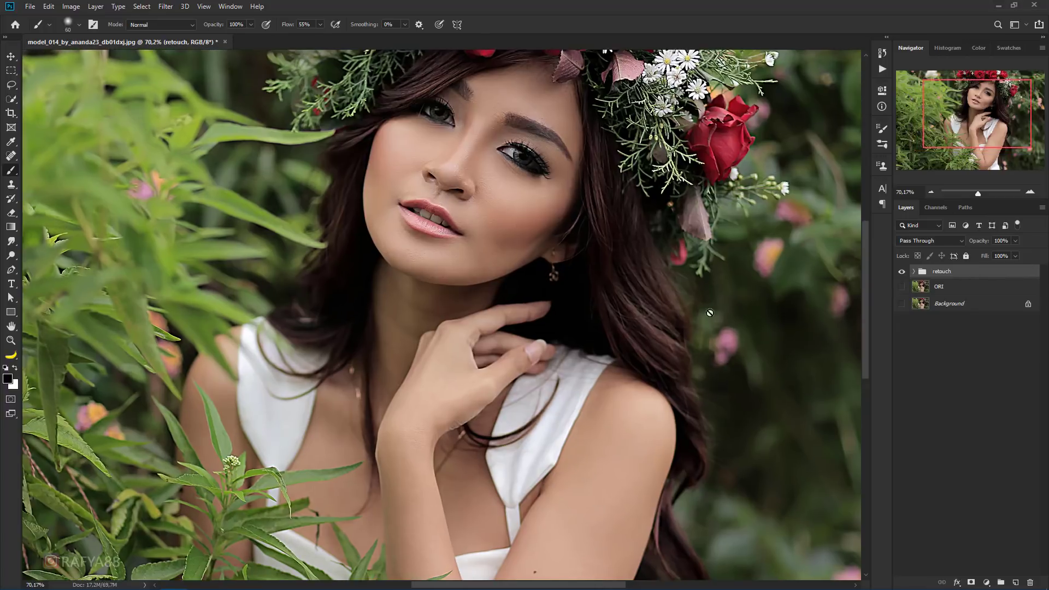
left_click(901, 273)
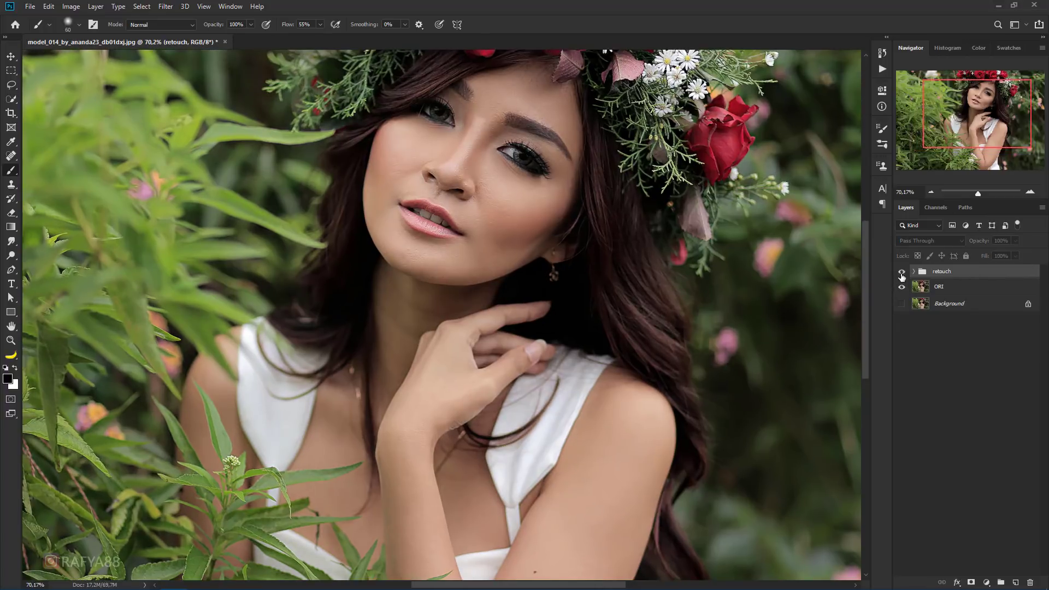
left_click(902, 273)
scroll(836, 274, "up", 3)
left_click(900, 273)
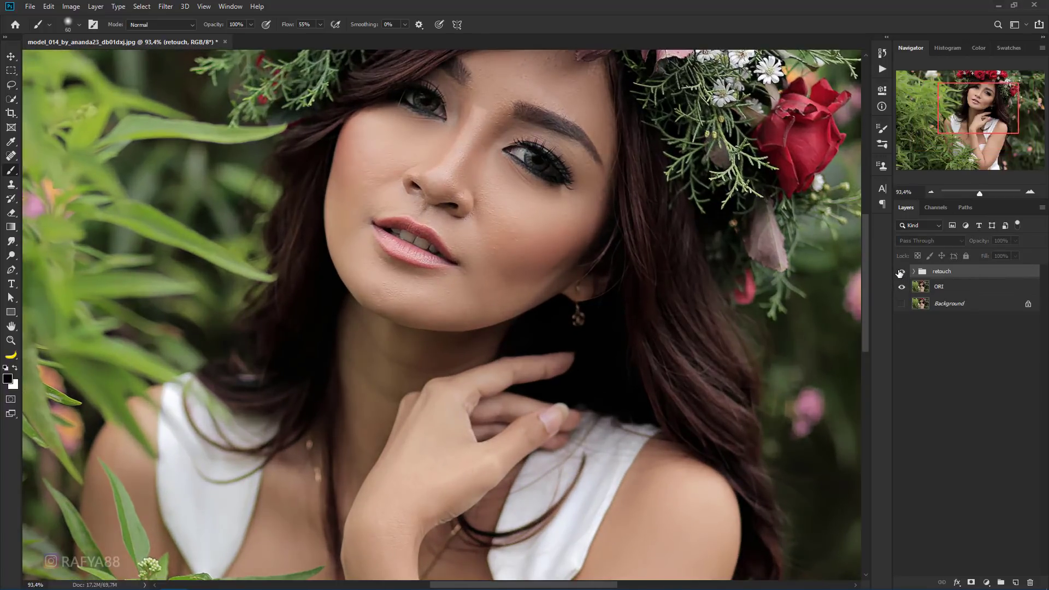
scroll(601, 217, "down", 3)
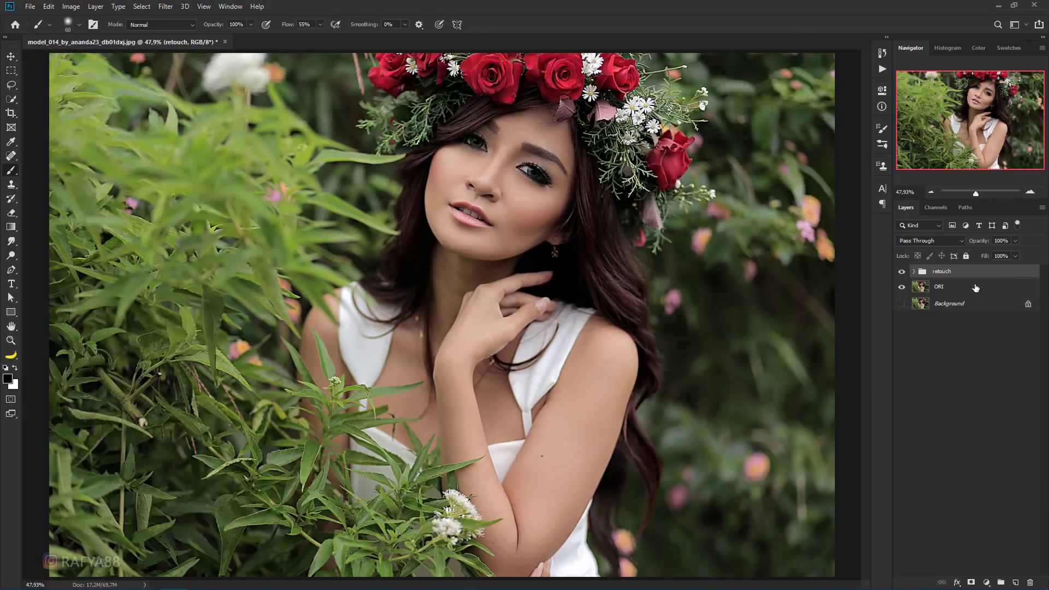
- Stamp all visible layers into a new merged Layer 1
key("ctrl+shift+alt+e")
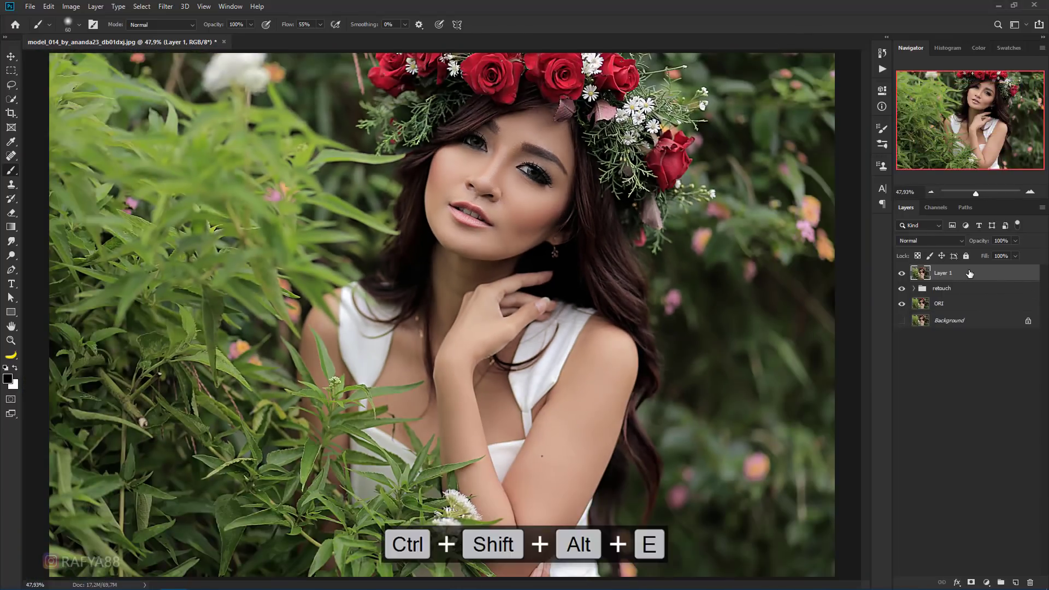
scroll(521, 226, "up", 2)
scroll(520, 227, "up", 1)
left_click_drag(520, 227, 527, 277)
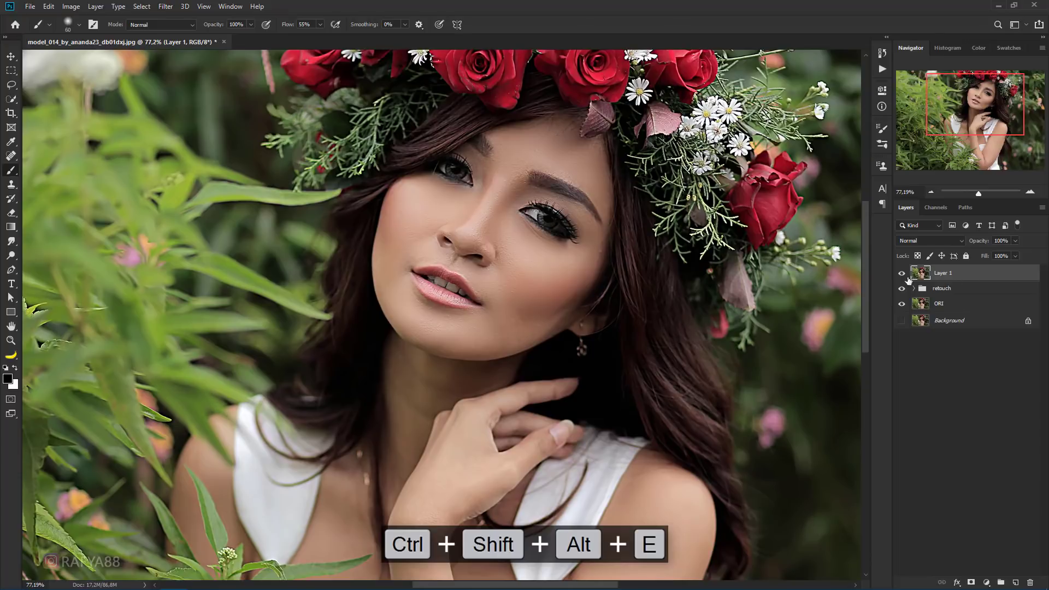
- Duplicate the merged layer as Layer 1 copy and start Liquify on it
key("ctrl+j")
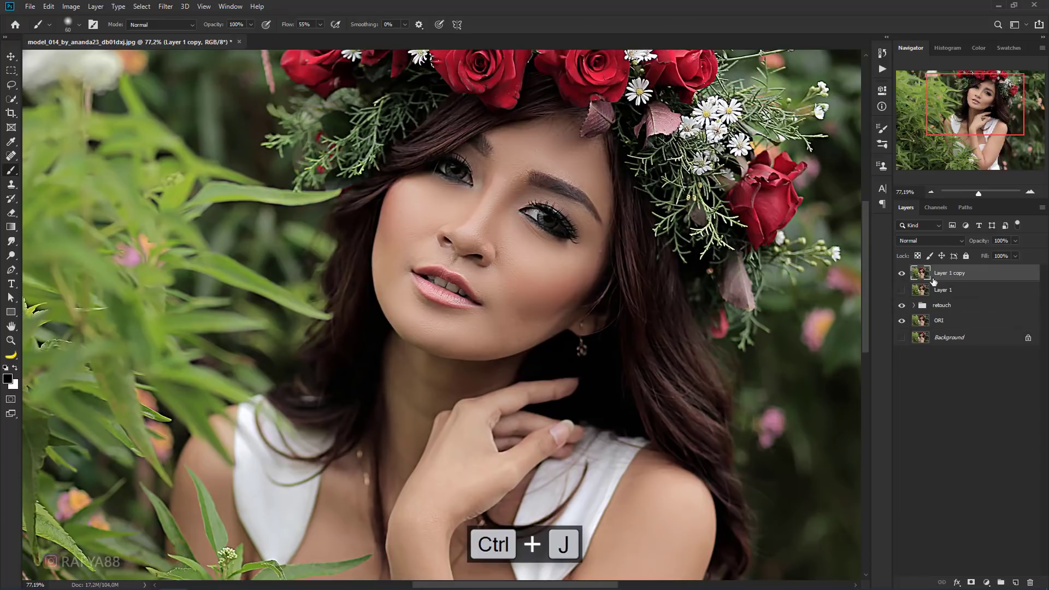
scroll(528, 194, "down", 3)
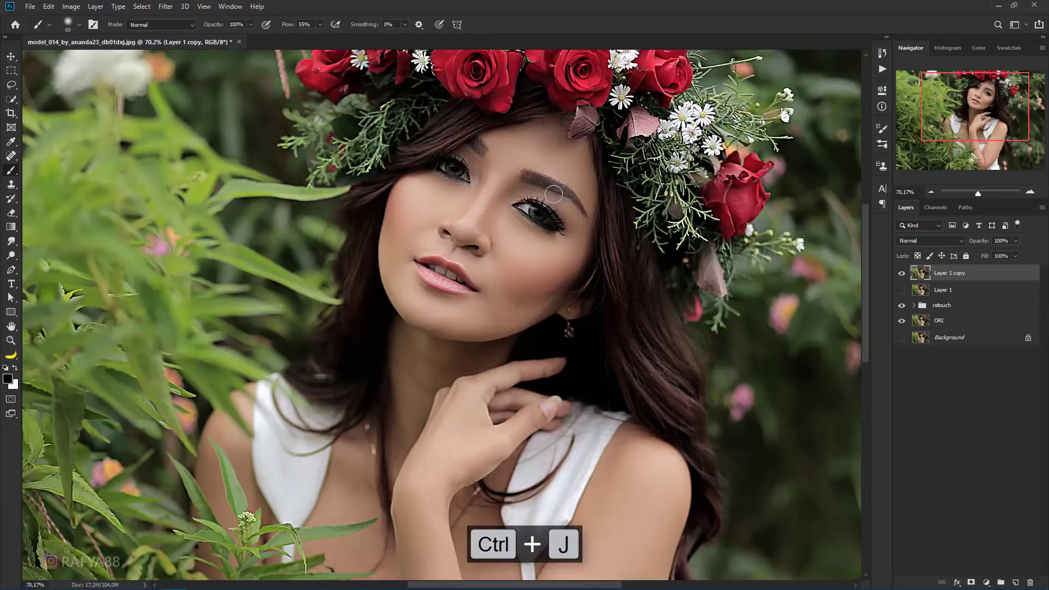
left_click_drag(528, 194, 541, 206)
scroll(495, 216, "down", 1)
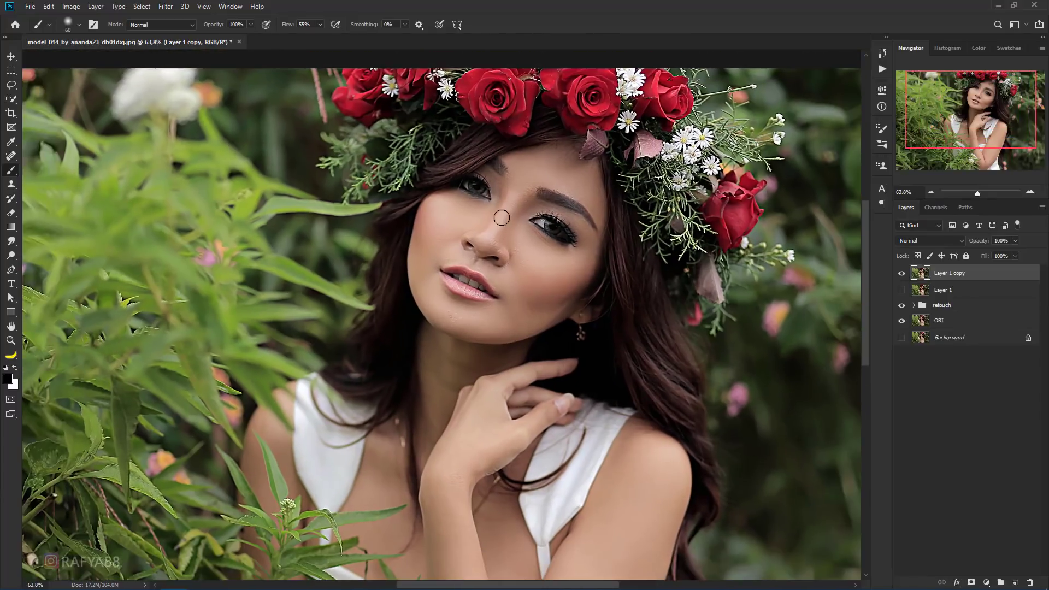
left_click(167, 6)
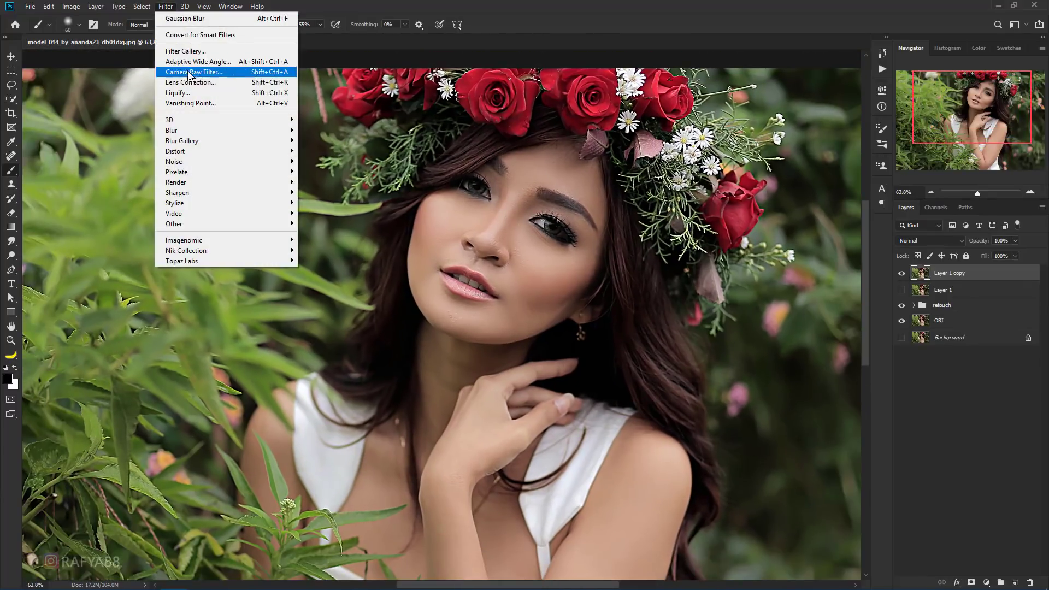
left_click(212, 93)
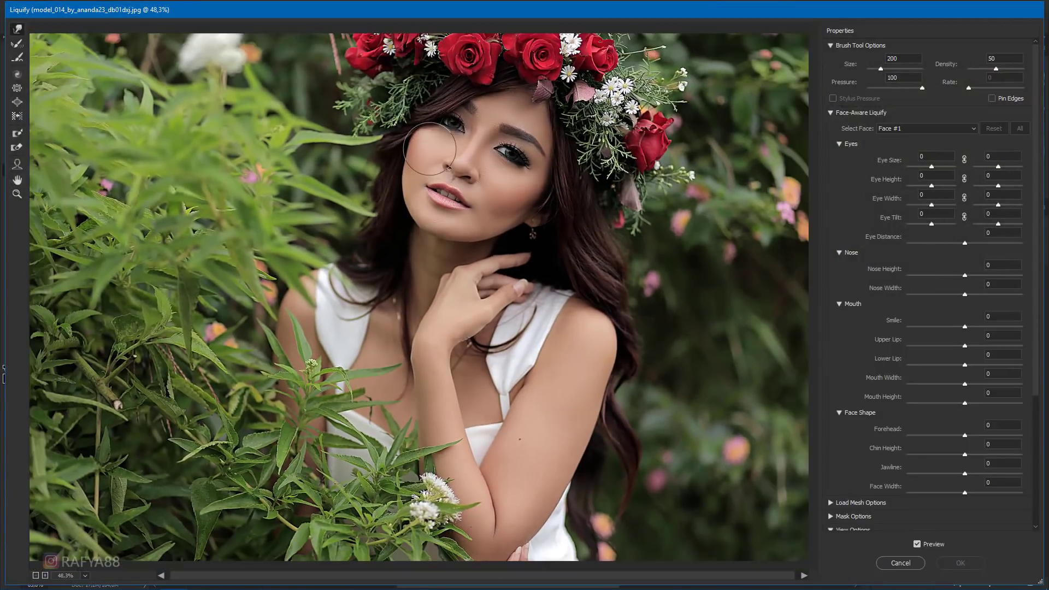
- Freeze-mask the dress strap up to the shoulder, and the lips, against warping
scroll(426, 151, "up", 1)
scroll(426, 150, "up", 1)
scroll(426, 150, "up", 1)
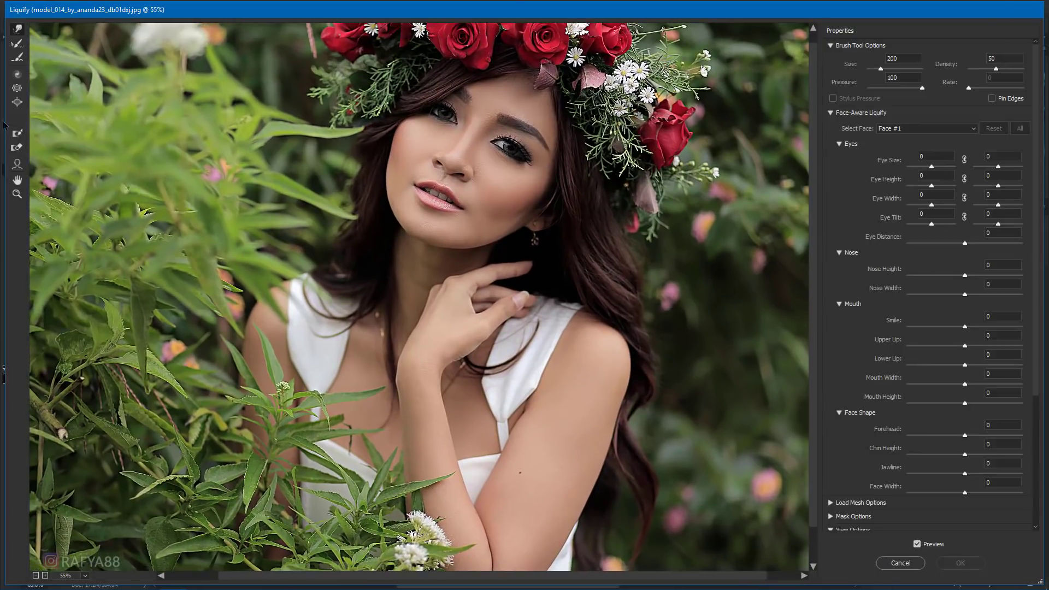
left_click(16, 134)
left_click_drag(463, 309, 427, 268)
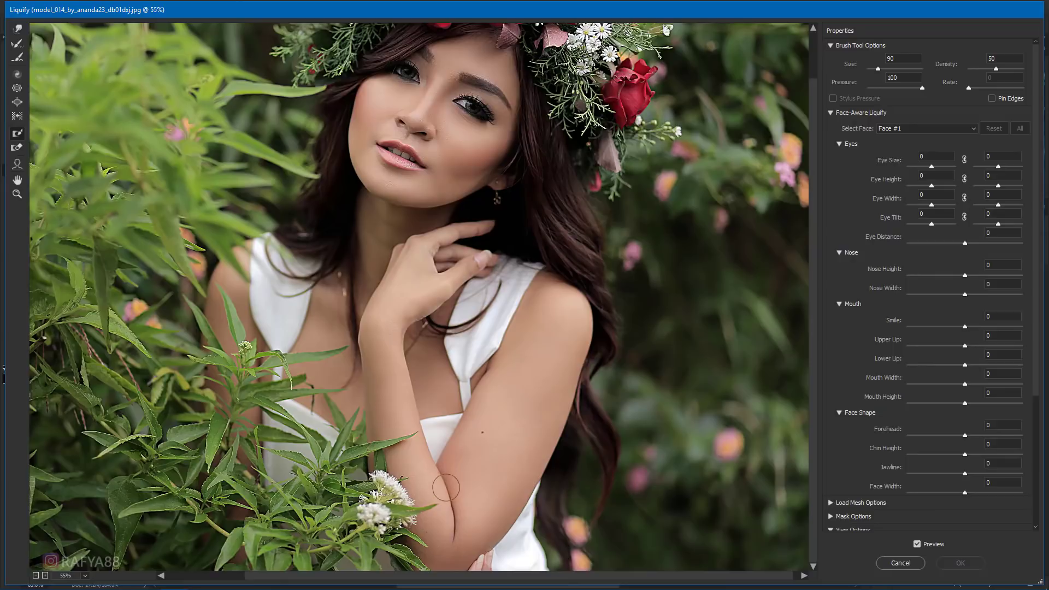
left_click_drag(448, 523, 534, 273)
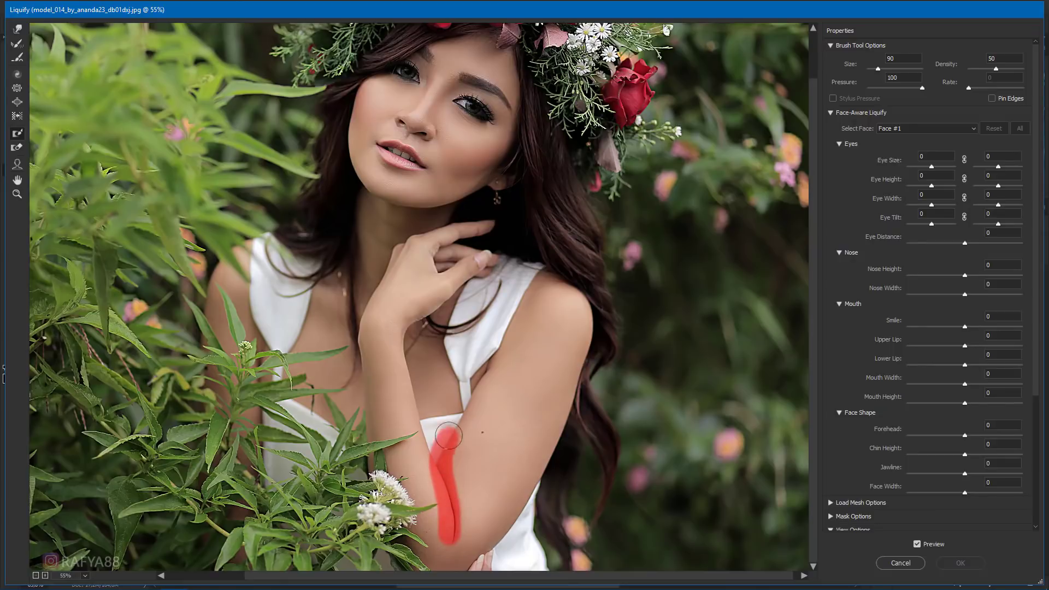
key("bracketleft")
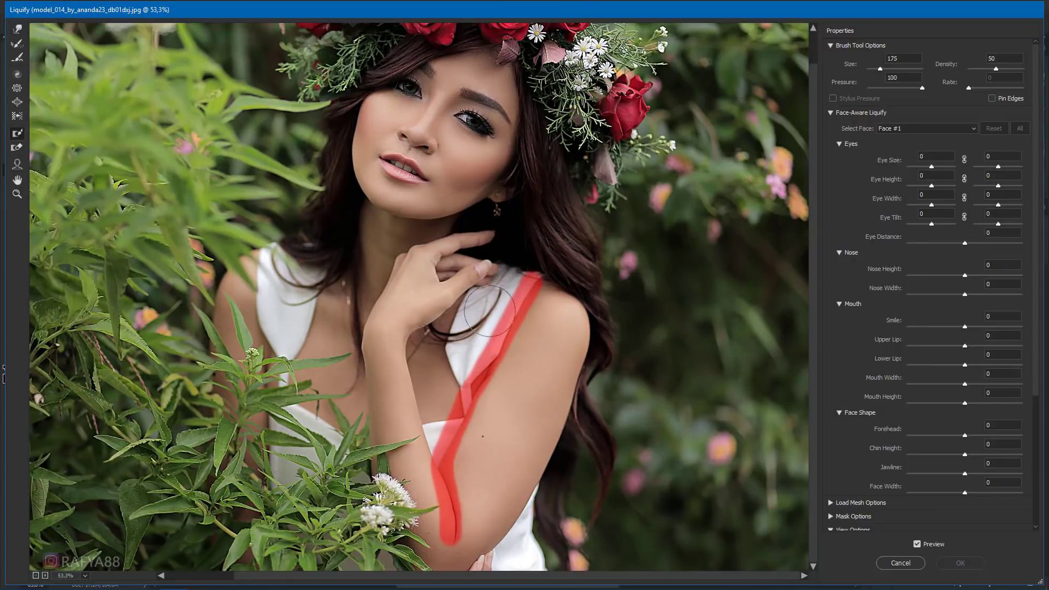
left_click_drag(465, 382, 525, 268)
left_click_drag(390, 150, 423, 169)
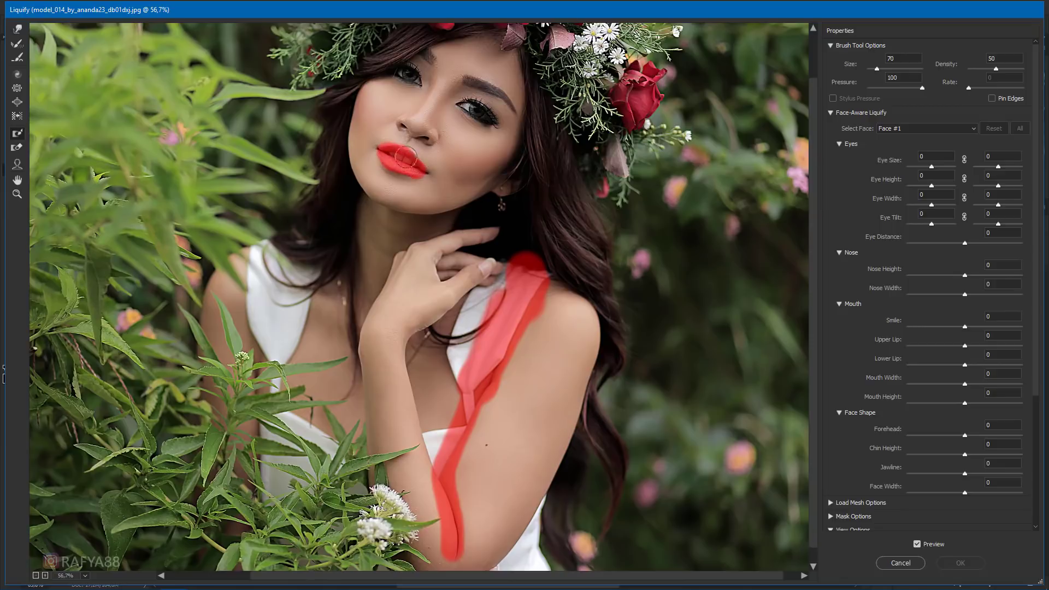
- Freeze-mask the hand resting on the shoulder using a smaller brush
key("bracketleft")
scroll(423, 170, "down", 1)
left_click(425, 266)
mouse_move(426, 267)
left_mouse_down()
mouse_move(495, 249)
mouse_move(404, 289)
mouse_move(533, 273)
left_mouse_up()
scroll(435, 59, "up", 1)
scroll(434, 59, "up", 1)
left_click_drag(388, 97, 394, 148)
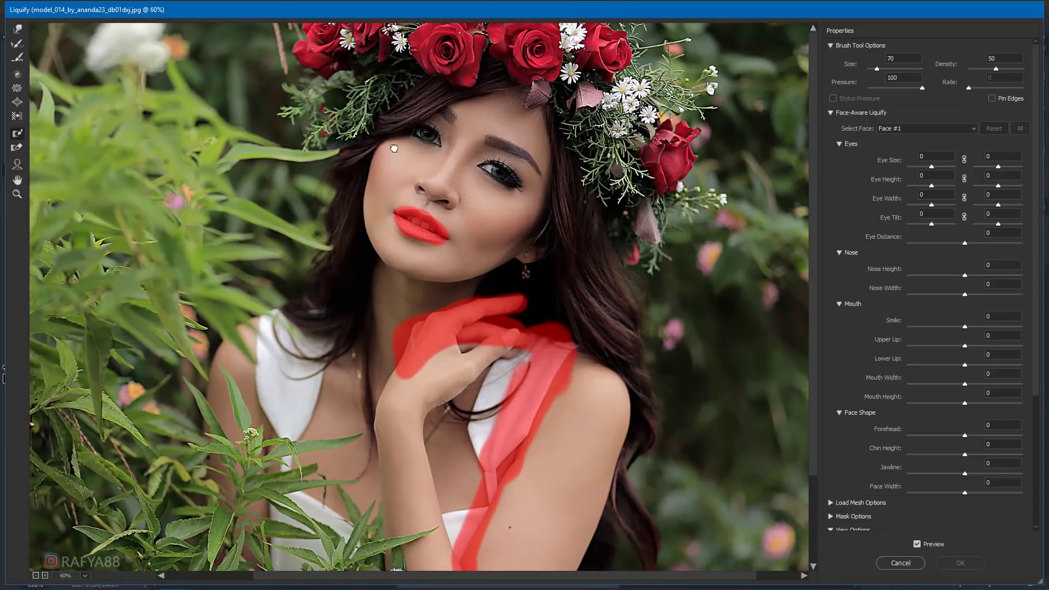
- Set up the Forward Warp brush at size 400 with density 45
left_click(17, 29)
left_click_drag(583, 283, 515, 177)
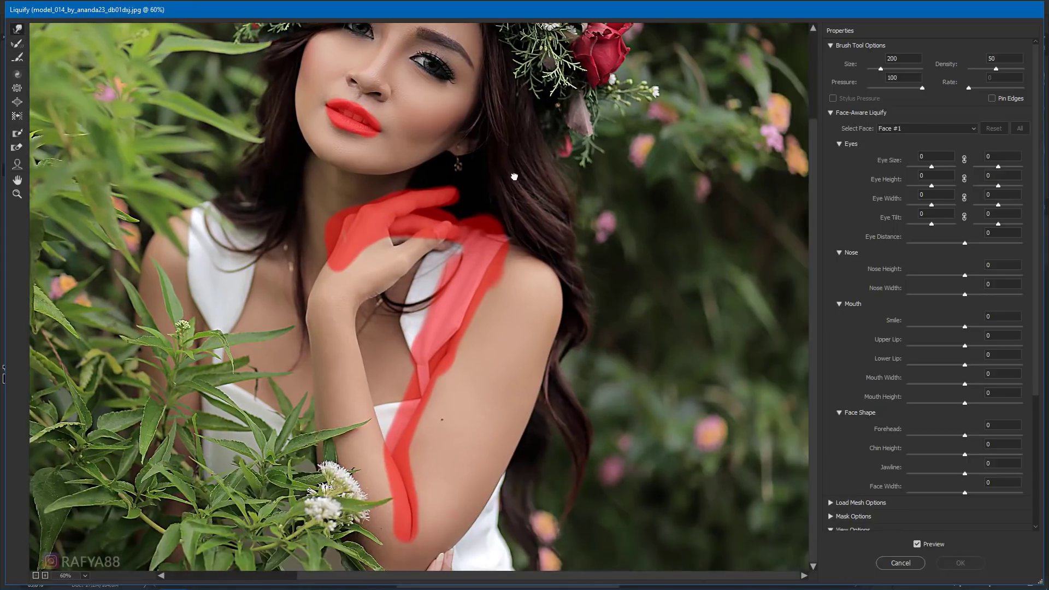
key("bracketright")
key("bracketright")
left_click_drag(995, 70, 993, 69)
key("bracketright")
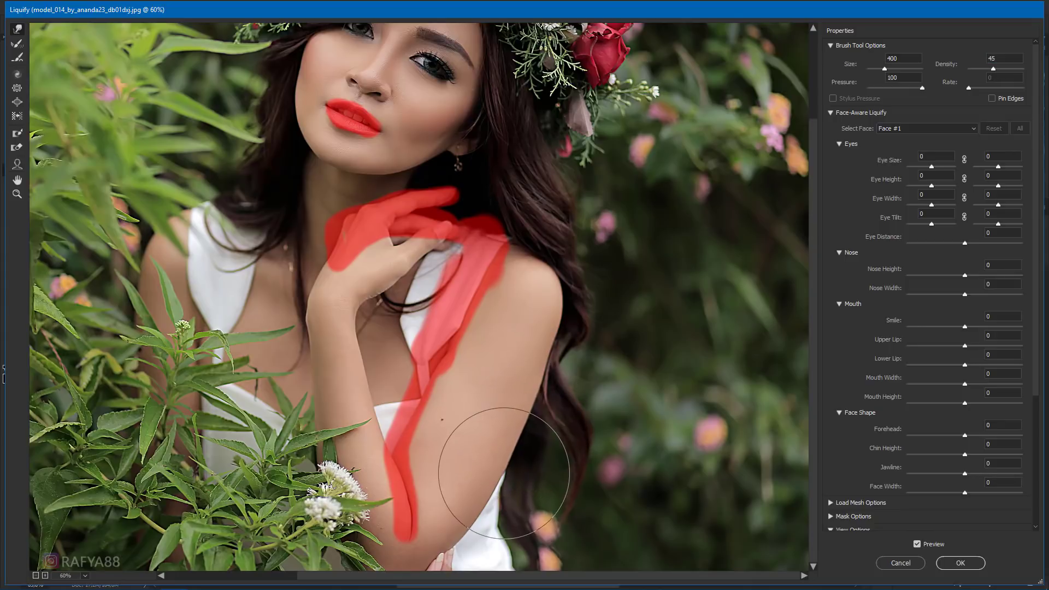
scroll(499, 448, "down", 1)
scroll(500, 448, "down", 2)
scroll(503, 448, "down", 1)
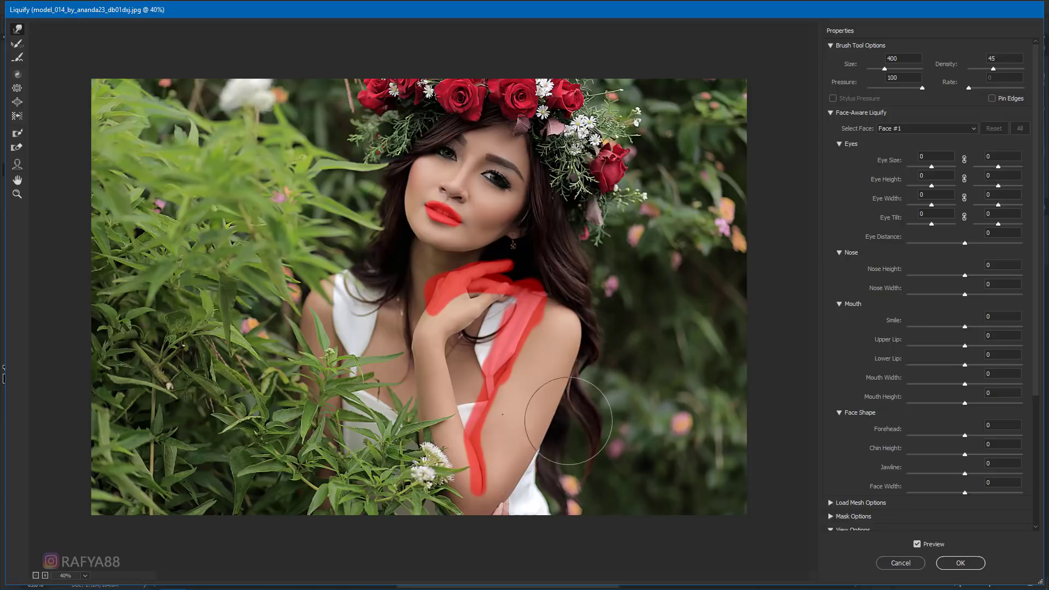
- Warp the arm, shoulder and face outline with brush sizes 200–600, undoing the last stroke
key("bracketleft")
key("bracketleft")
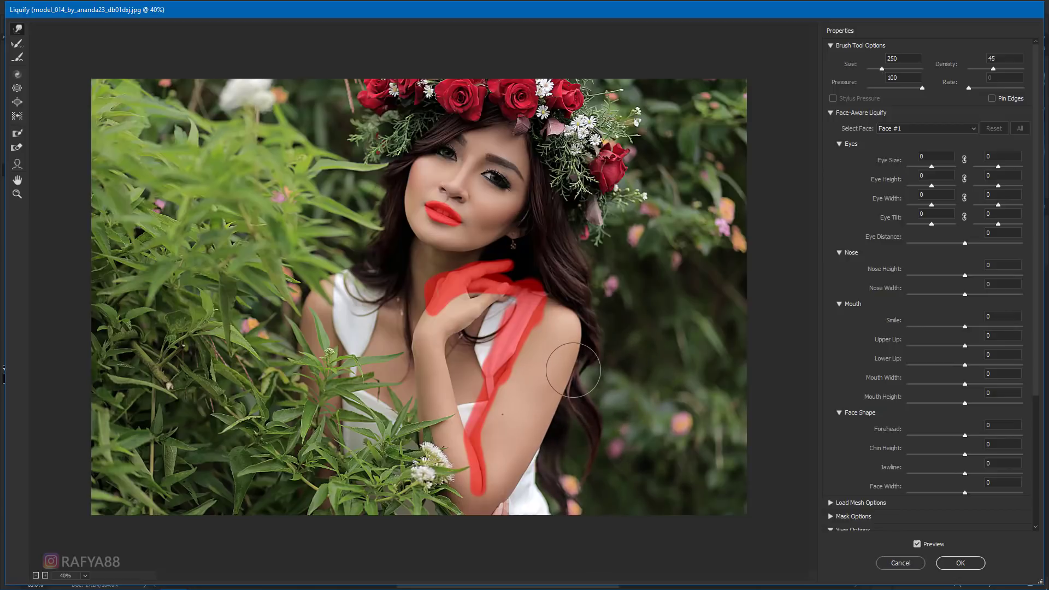
key("bracketright")
key("bracketright")
key("bracketright")
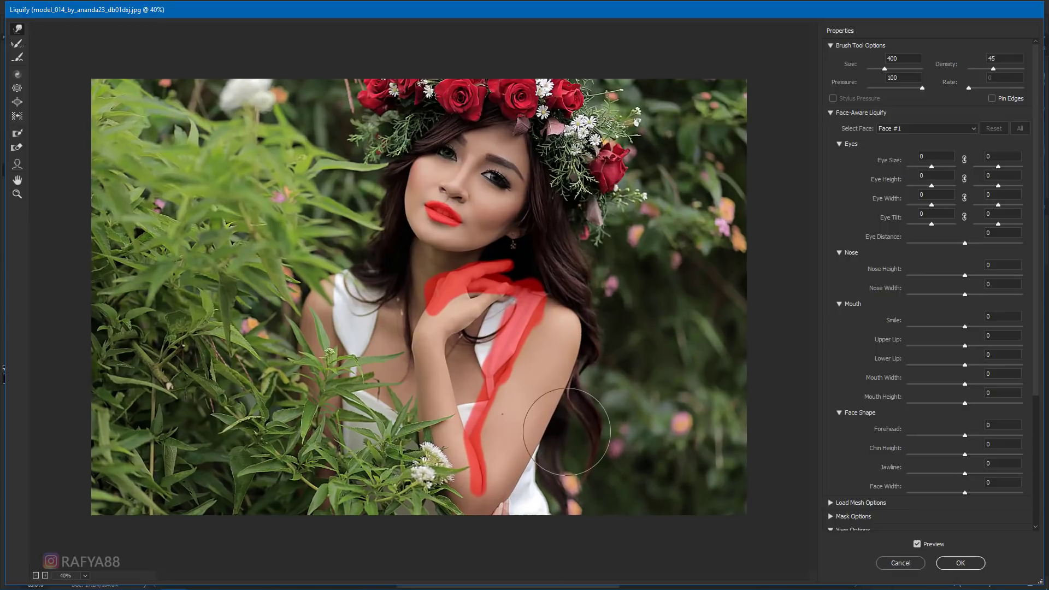
key("bracketleft")
key("bracketleft")
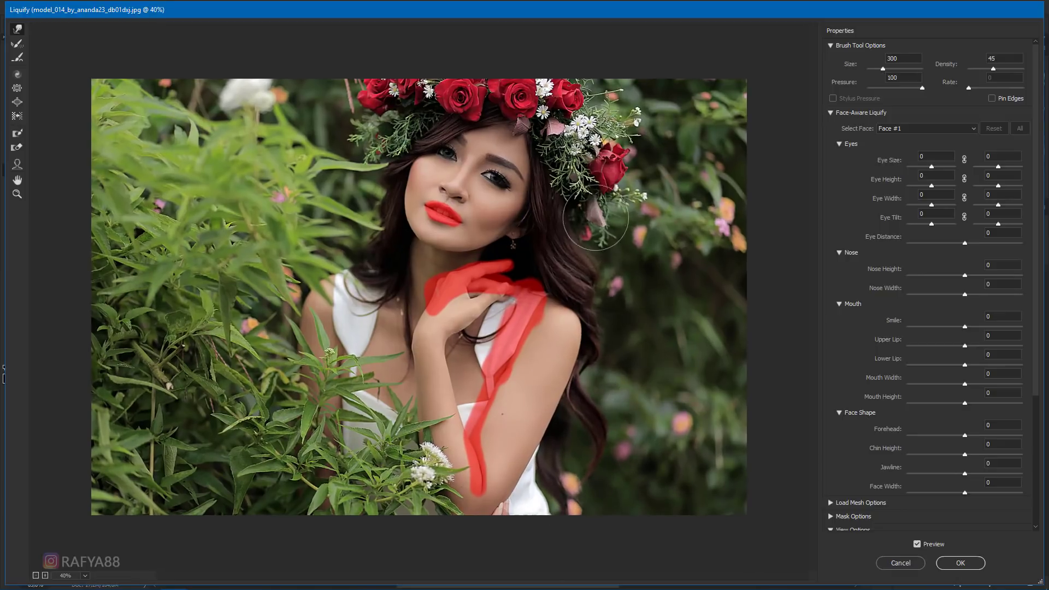
scroll(493, 156, "down", 1)
scroll(387, 177, "up", 1)
key("bracketleft")
key("bracketleft")
key("bracketleft")
scroll(387, 178, "up", 1)
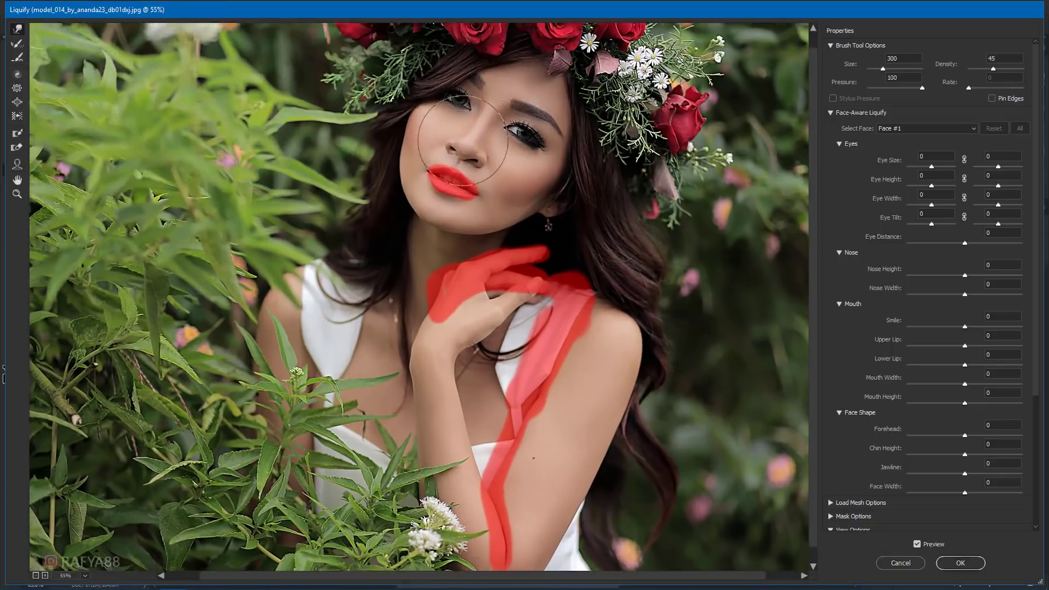
key("bracketleft")
scroll(402, 159, "up", 1)
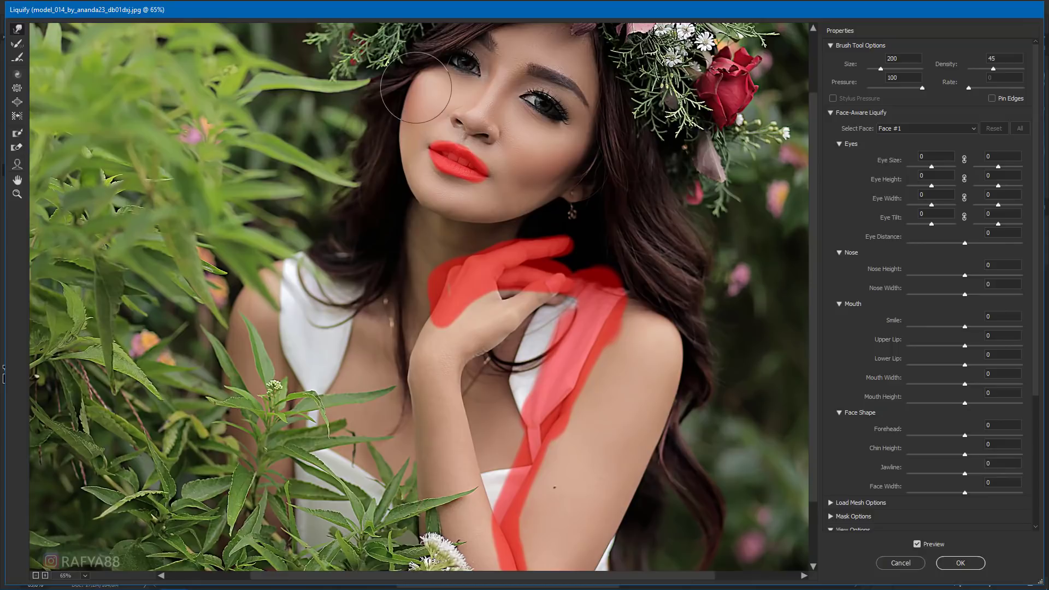
scroll(489, 210, "down", 1)
key("bracketright")
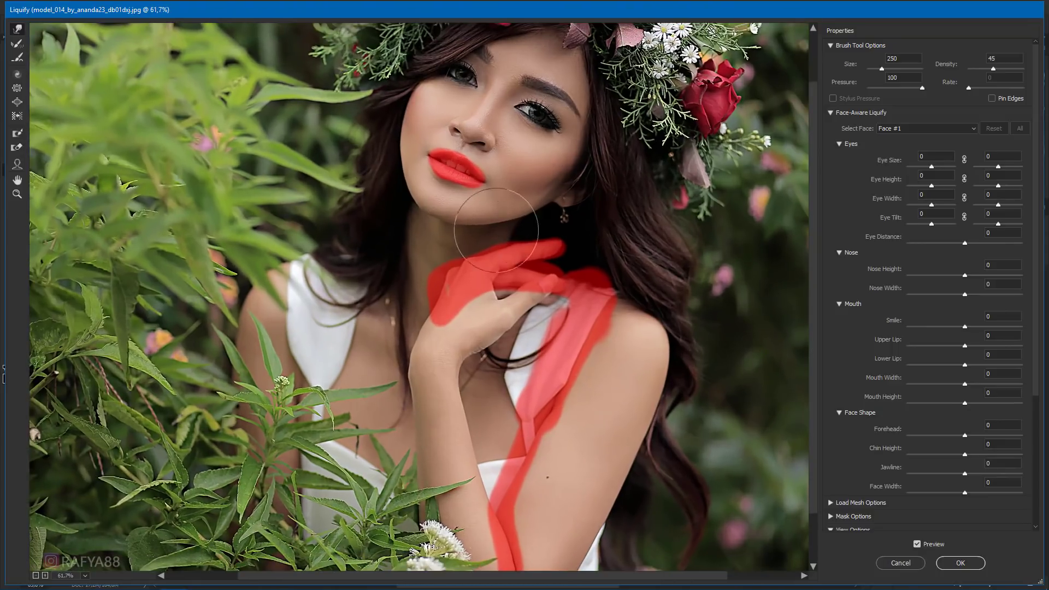
key("ctrl+z")
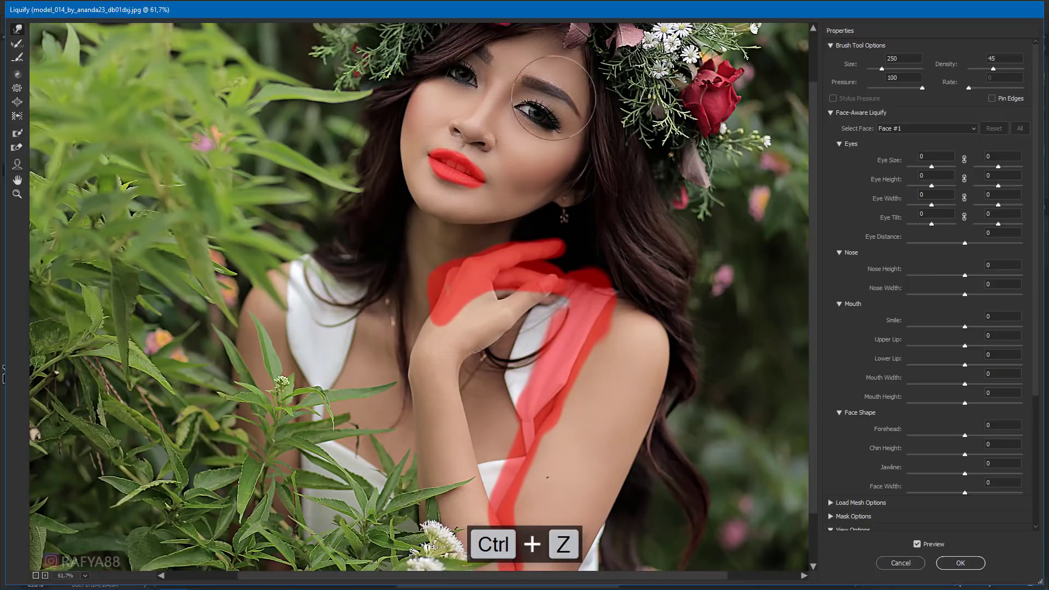
scroll(518, 83, "up", 1)
scroll(518, 84, "up", 2)
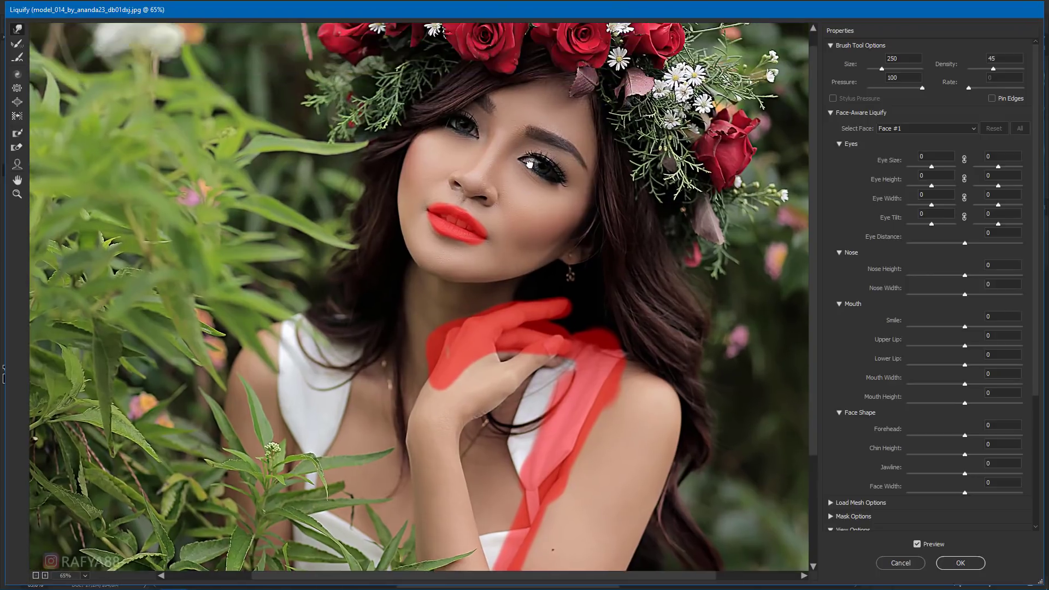
- With the Face Tool, add a slight smile, slim the jawline to -16 and enlarge the eyes
left_click(17, 164)
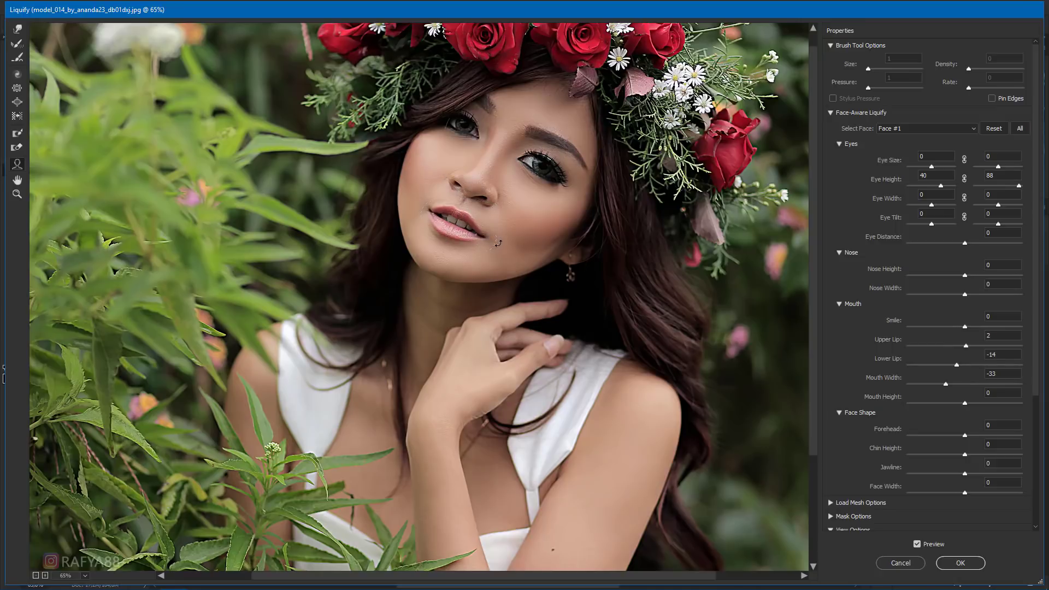
left_click_drag(497, 243, 499, 236)
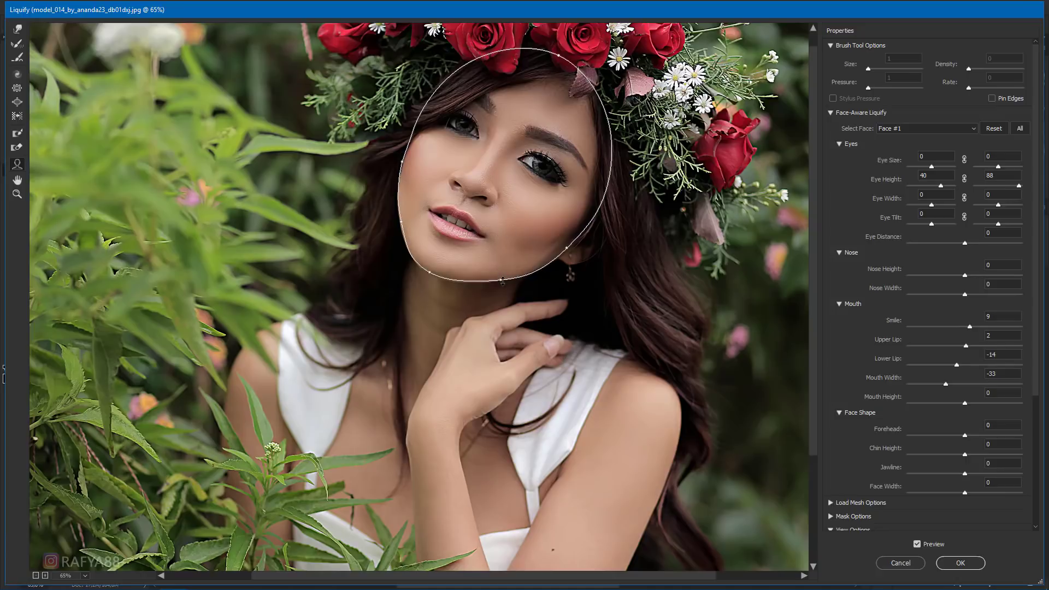
left_click_drag(503, 281, 503, 273)
key("ctrl+minus")
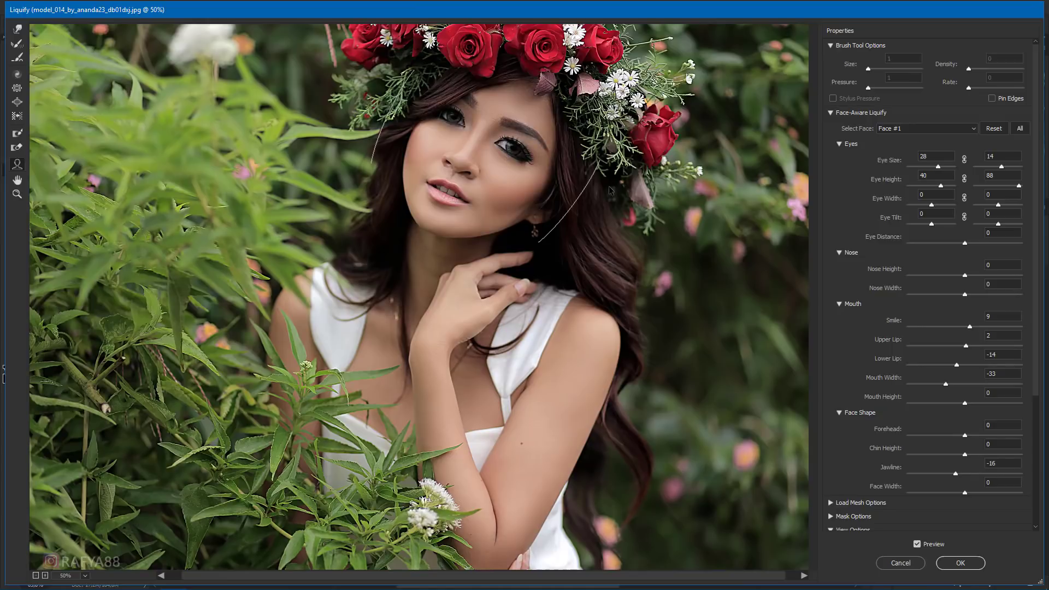
left_click_drag(524, 145, 528, 141)
key("ctrl+minus")
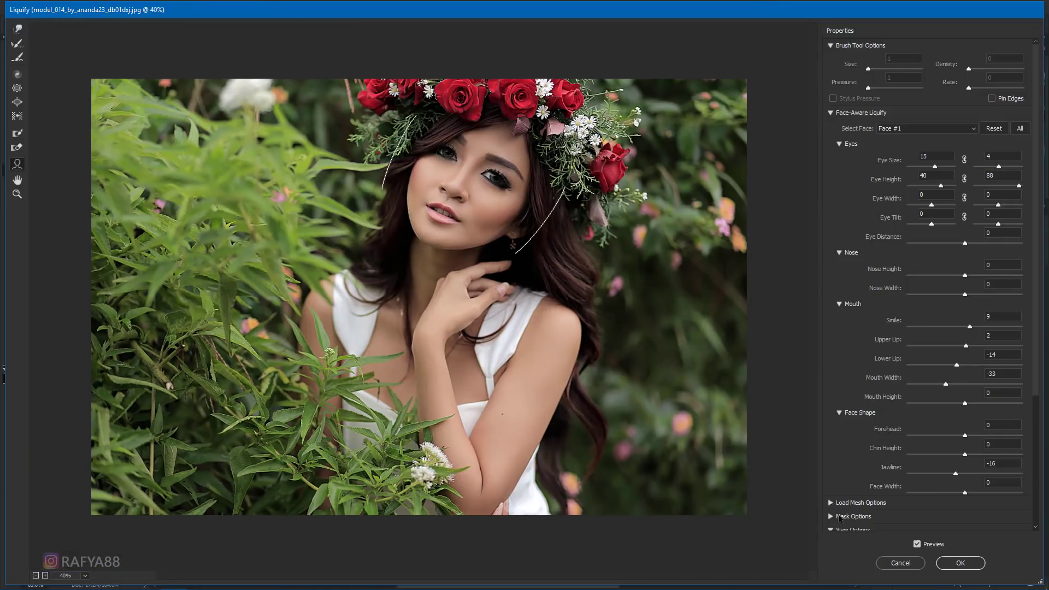
- Apply the Liquify changes to the portrait layer
left_click(960, 563)
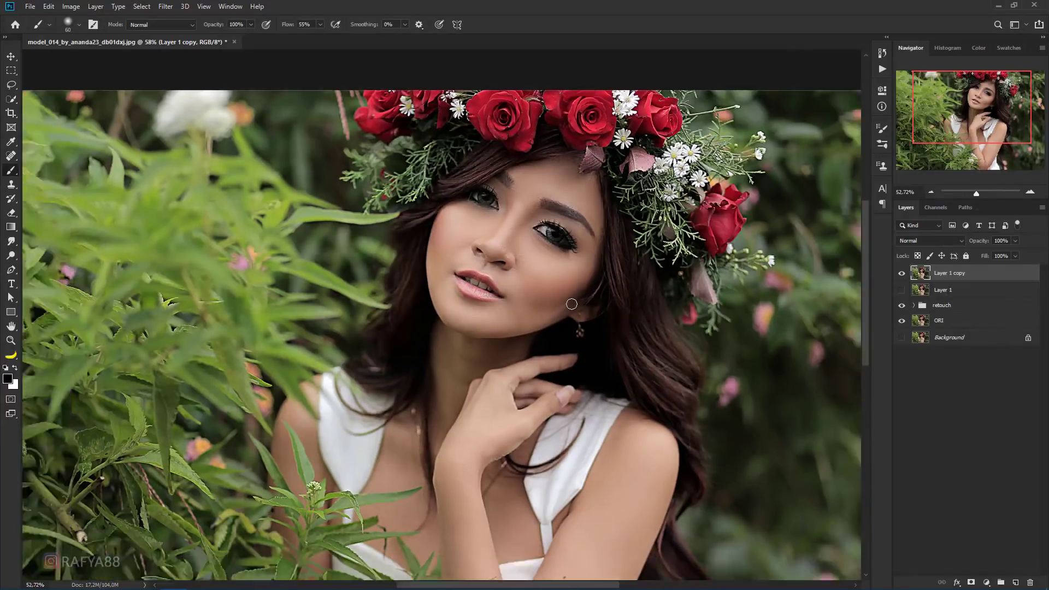
scroll(463, 132, "down", 2)
scroll(464, 132, "up", 3)
scroll(463, 132, "up", 3)
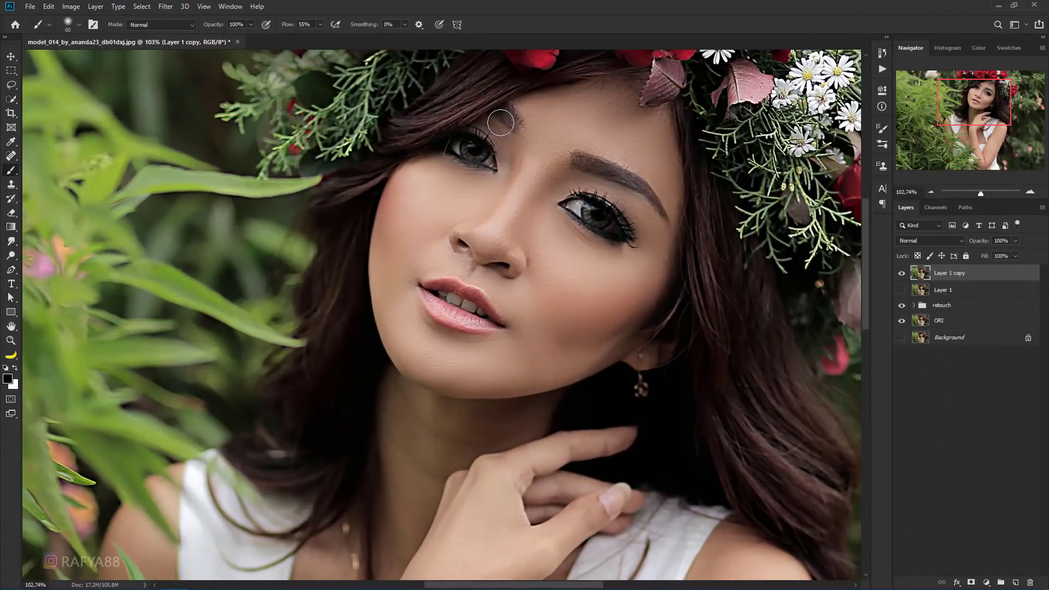
scroll(506, 126, "down", 2)
scroll(506, 126, "down", 1)
scroll(540, 149, "down", 1)
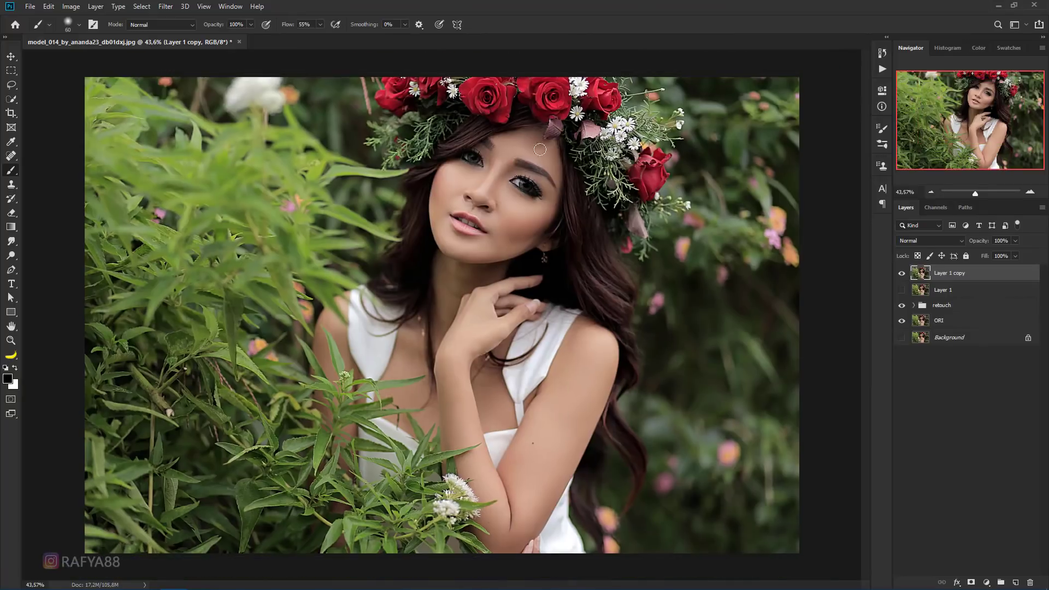
- Hide and reshow Layer 1 copy to compare the liquified hair with the original
left_click(902, 274)
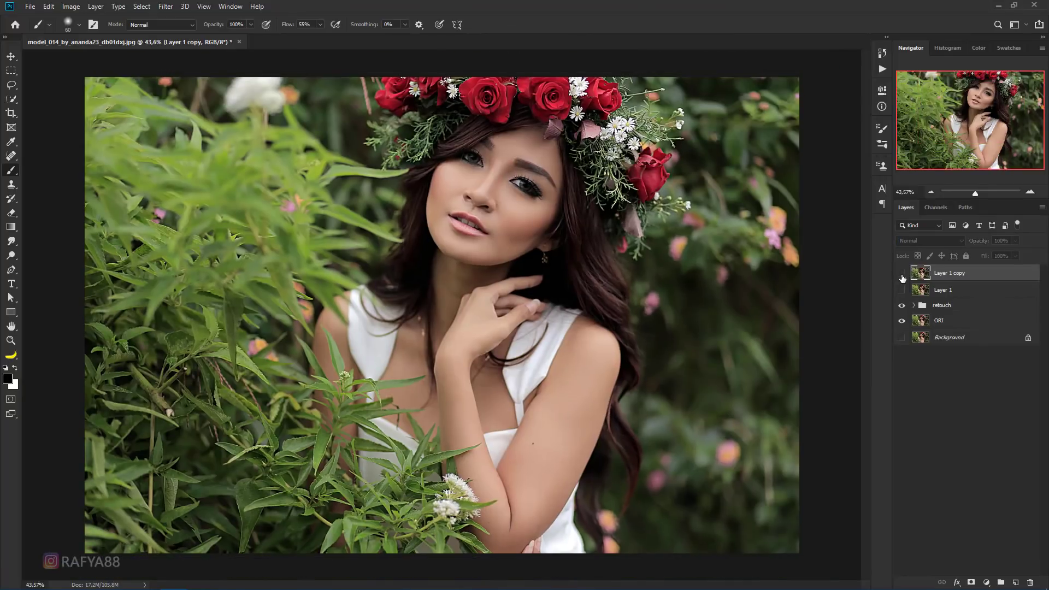
left_click(901, 274)
scroll(688, 317, "down", 1)
scroll(634, 301, "down", 1)
scroll(610, 319, "down", 1)
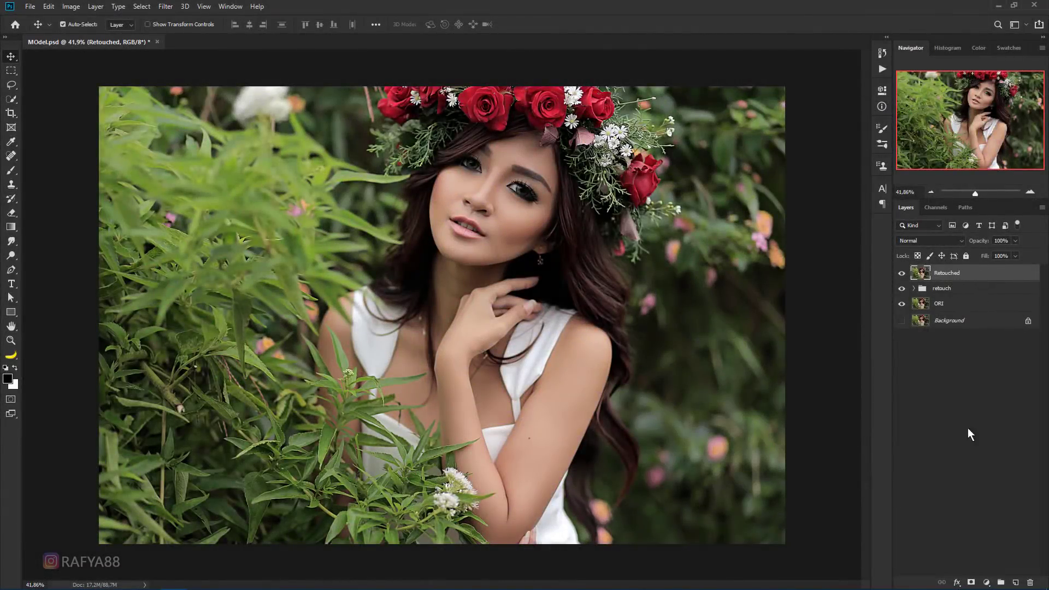
- Add a Channel Mixer layer with Blue output, Green +200 and Blue -122
left_click(988, 584)
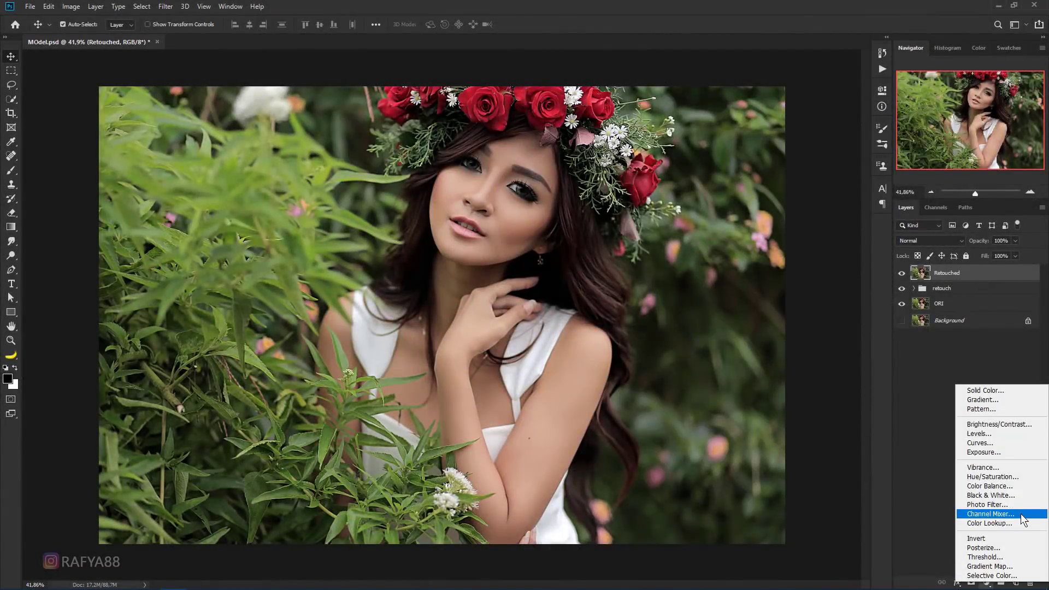
left_click(1021, 515)
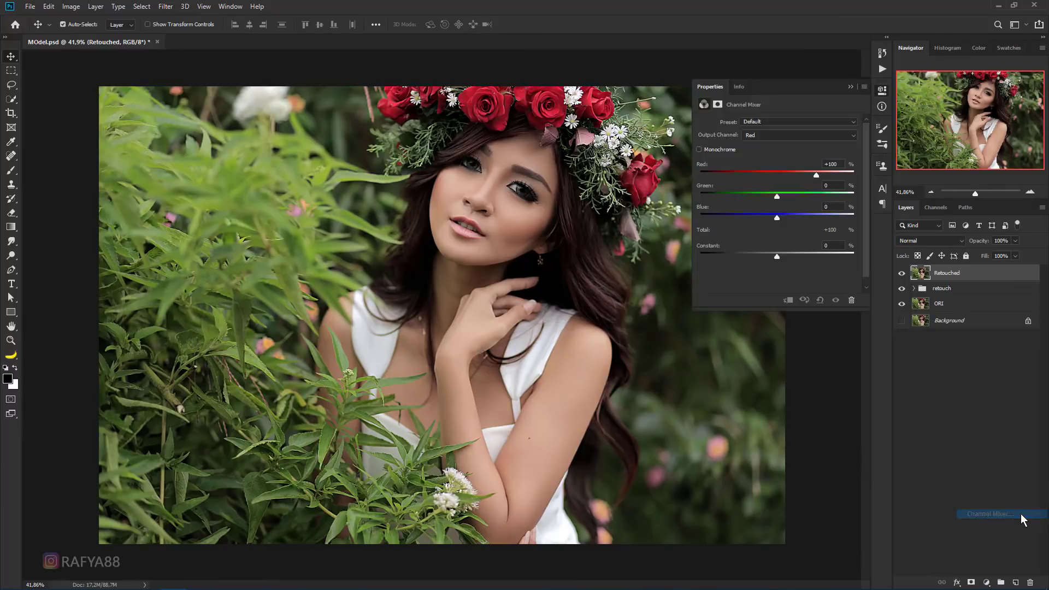
left_click(785, 137)
left_click(779, 160)
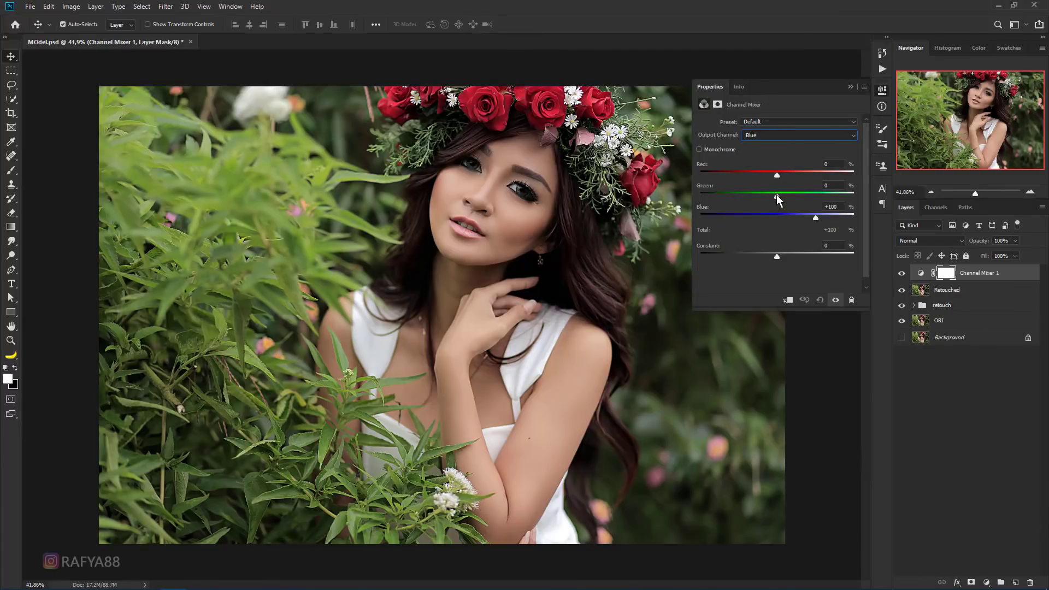
left_click_drag(777, 196, 869, 200)
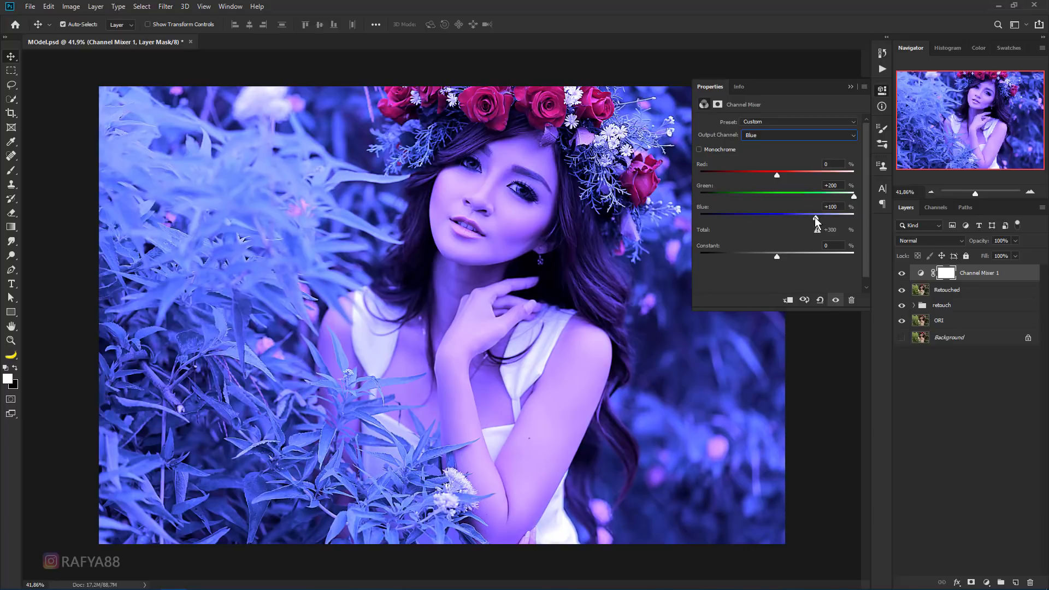
left_click_drag(769, 216, 729, 217)
- Set the Channel Mixer layer to Lighten blend and toggle it to compare
left_click(910, 243)
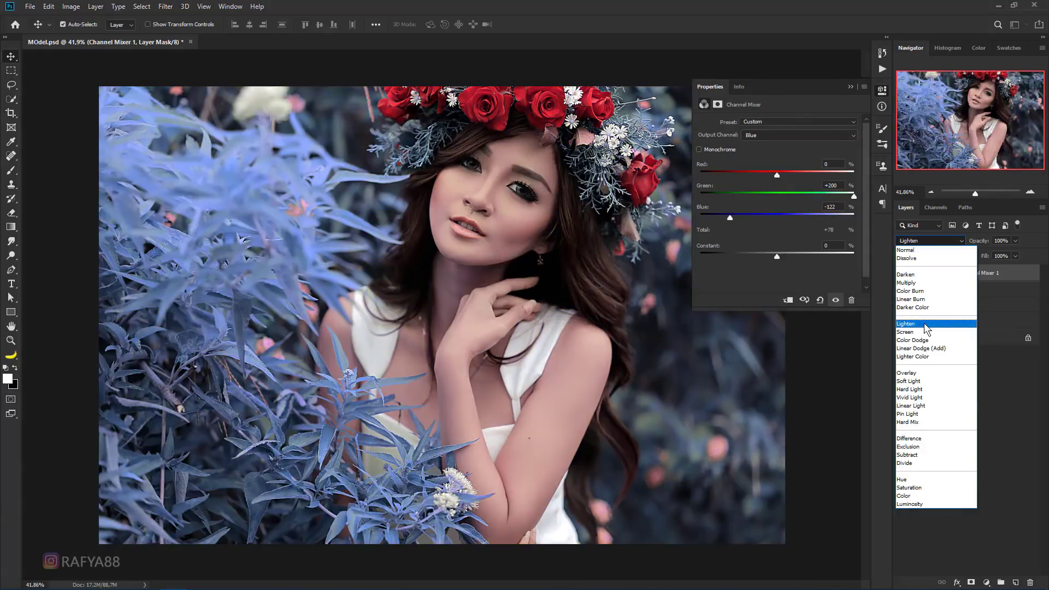
left_click(926, 325)
left_click(902, 274)
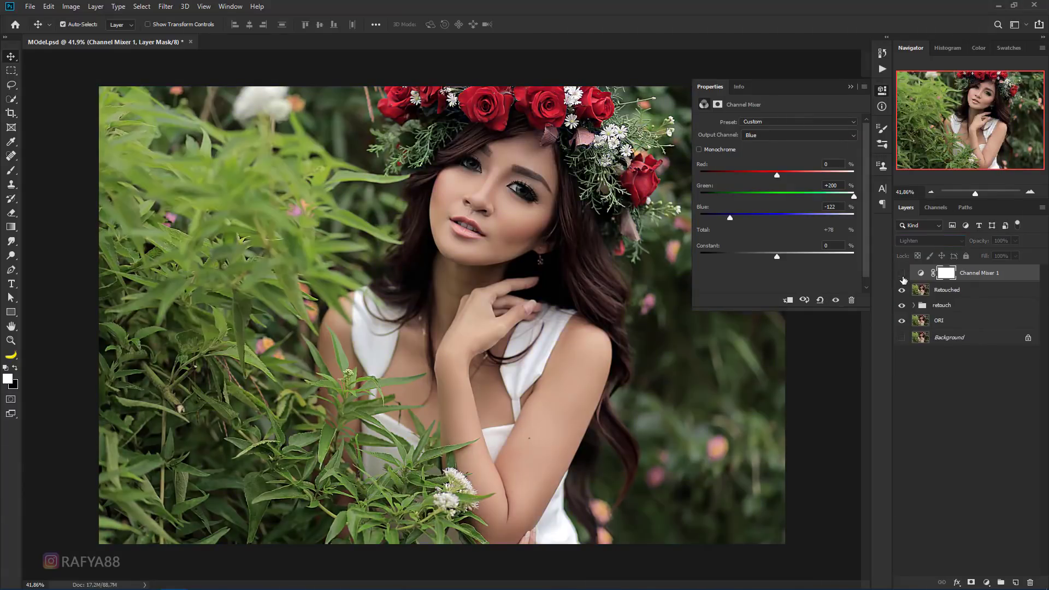
left_click(902, 273)
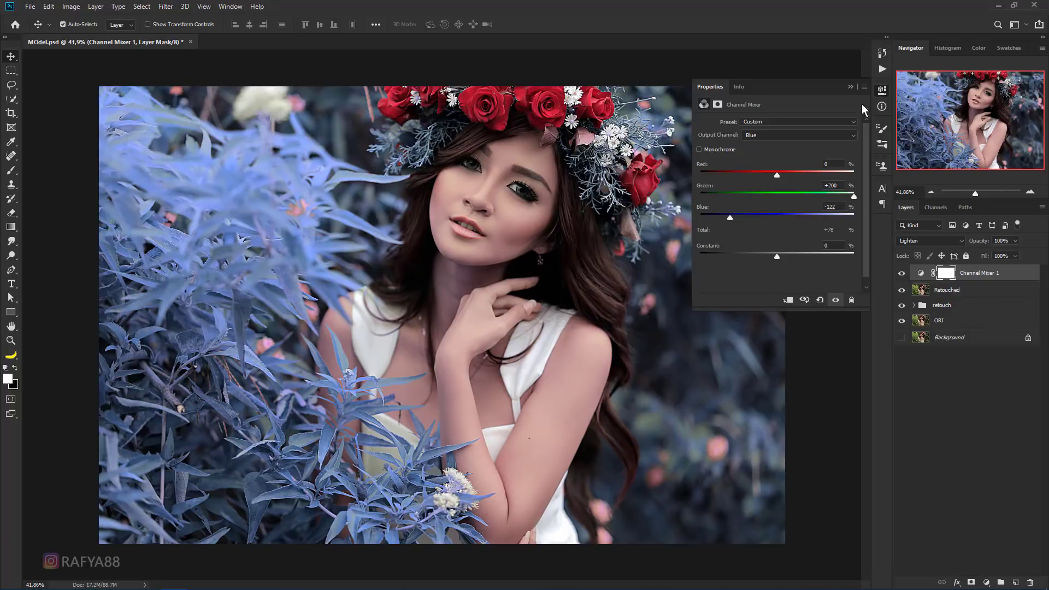
left_click(852, 86)
scroll(388, 252, "up", 1)
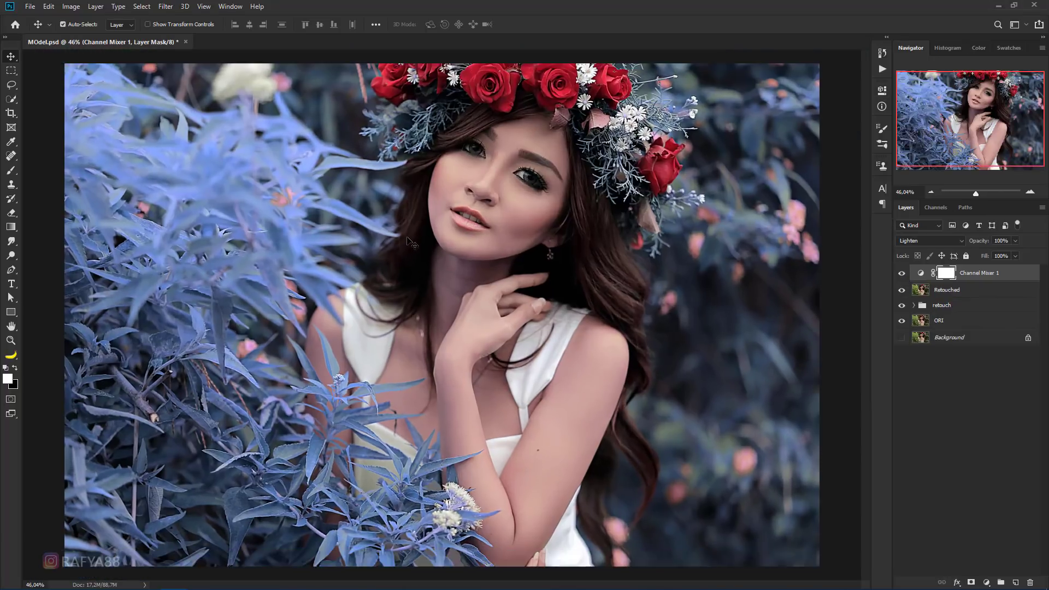
- Paint the blue cast off the face on the Channel Mixer mask with a 90 px brush
left_click(11, 170)
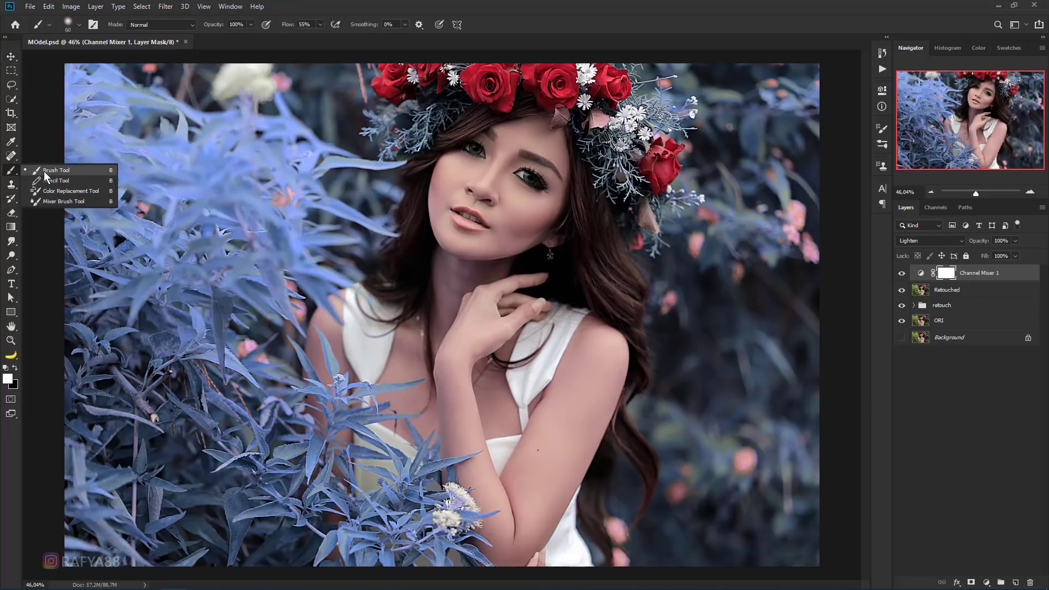
left_click(60, 170)
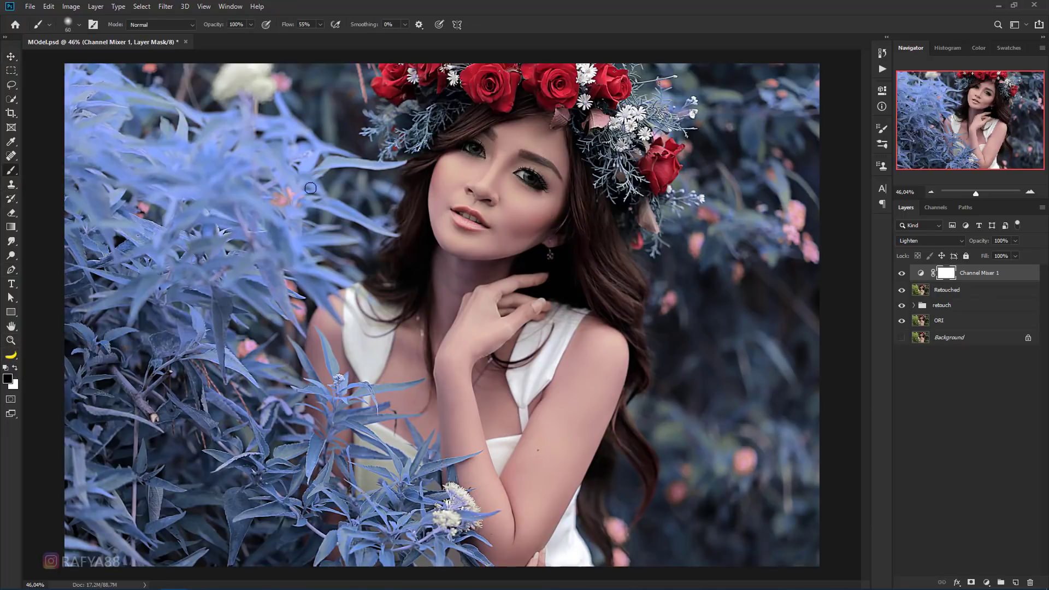
scroll(350, 181, "up", 2)
scroll(410, 170, "up", 2)
scroll(465, 164, "up", 2)
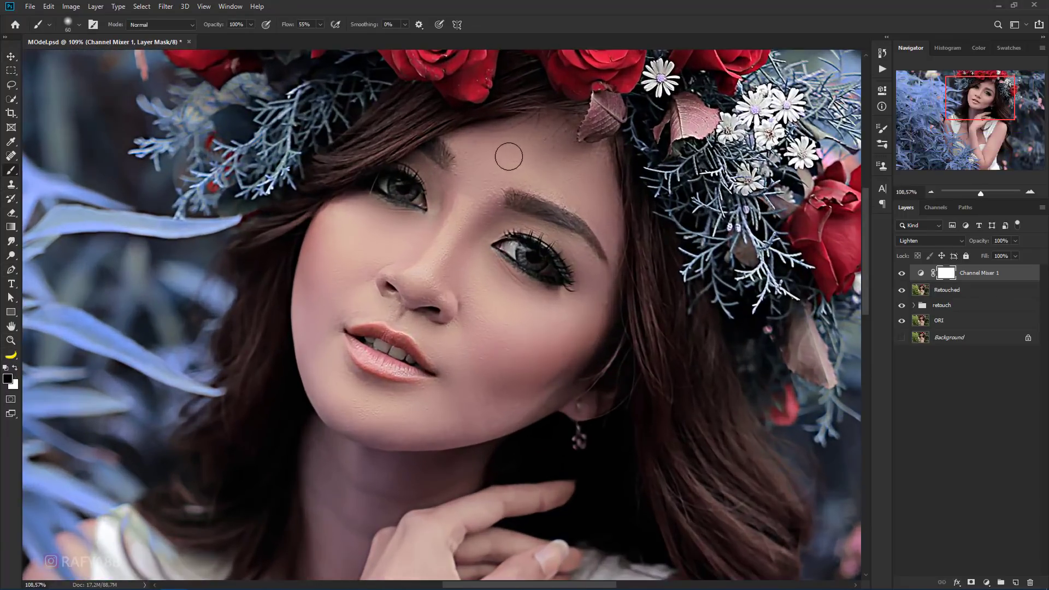
key("bracketright")
key("bracketright")
key("bracketright")
left_click_drag(588, 263, 589, 273)
key("bracketright")
key("bracketright")
key("bracketright")
- Paint the blue cast off the arm, undoing a stray stroke
scroll(426, 273, "down", 3)
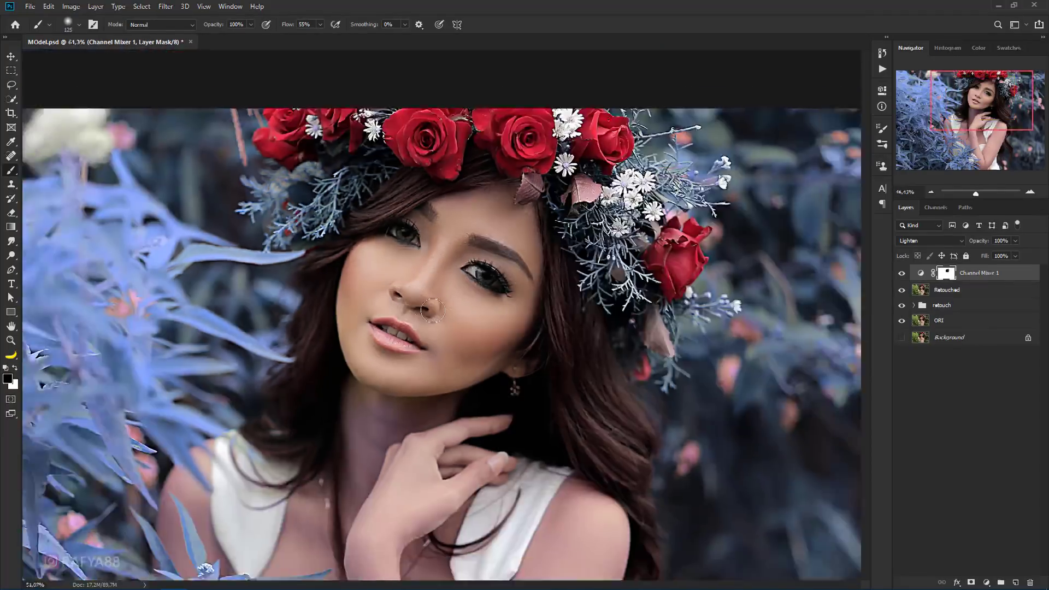
scroll(458, 325, "up", 1)
key("ctrl+z")
scroll(457, 373, "down", 5)
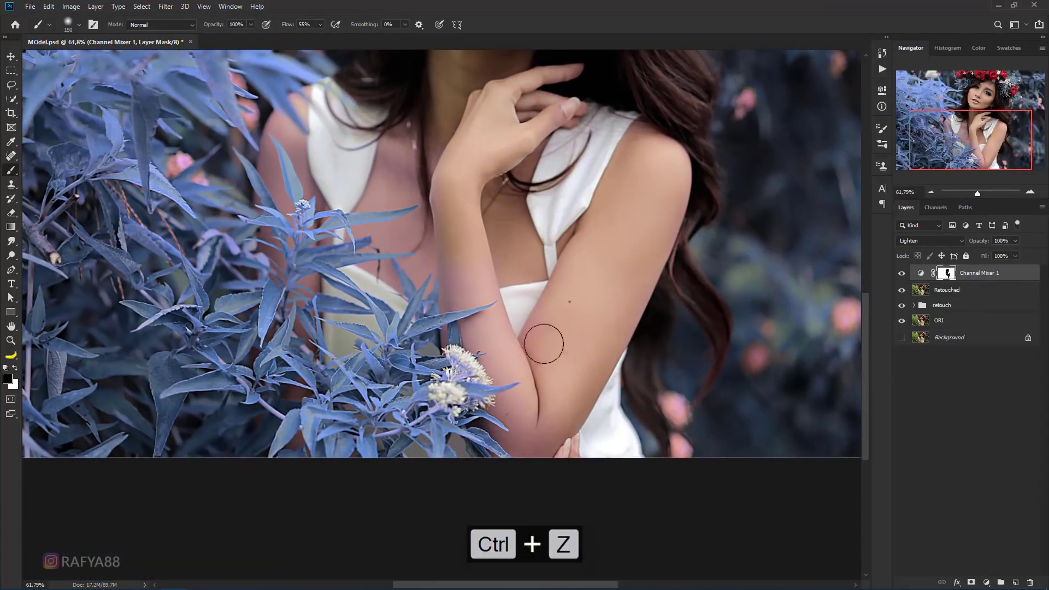
left_click_drag(545, 342, 532, 419)
key("bracketleft")
key("bracketleft")
key("bracketleft")
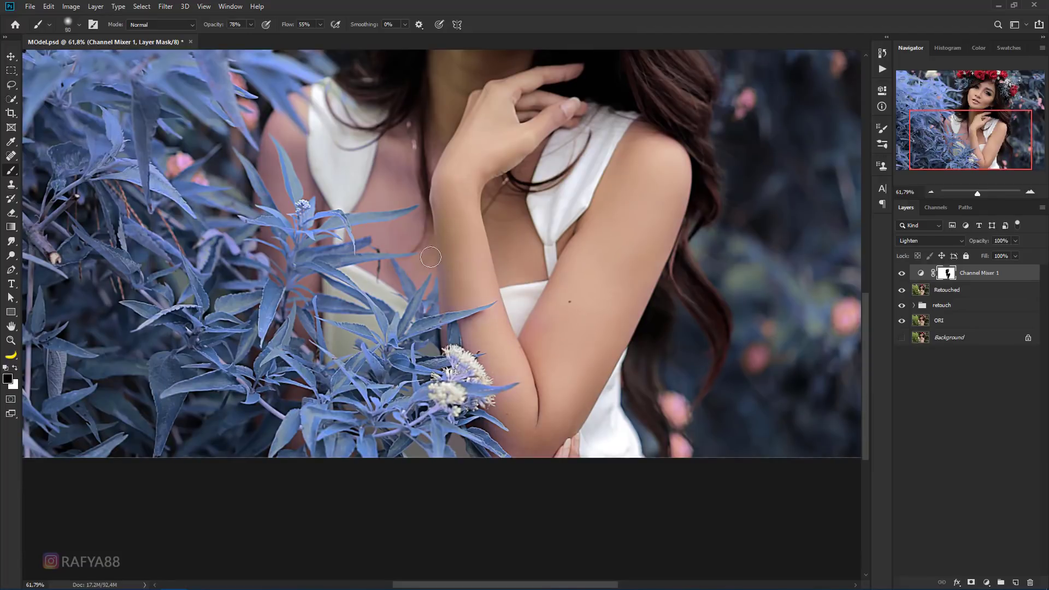
- Undo unwanted mask strokes around the chest and face, then target the adjustment instead of its mask
left_click_drag(444, 161, 521, 249)
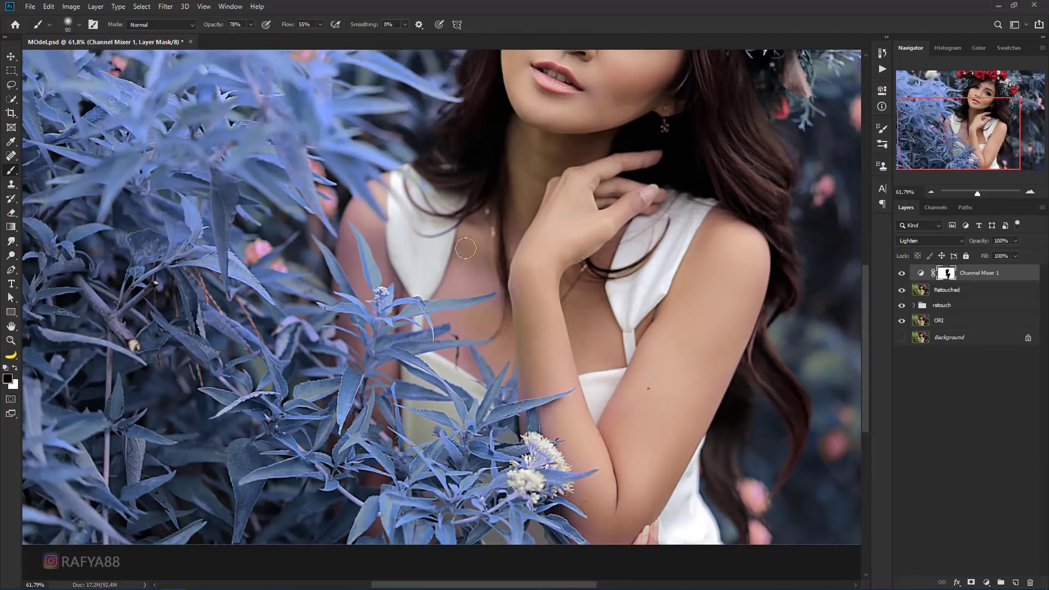
left_click_drag(531, 307, 636, 356)
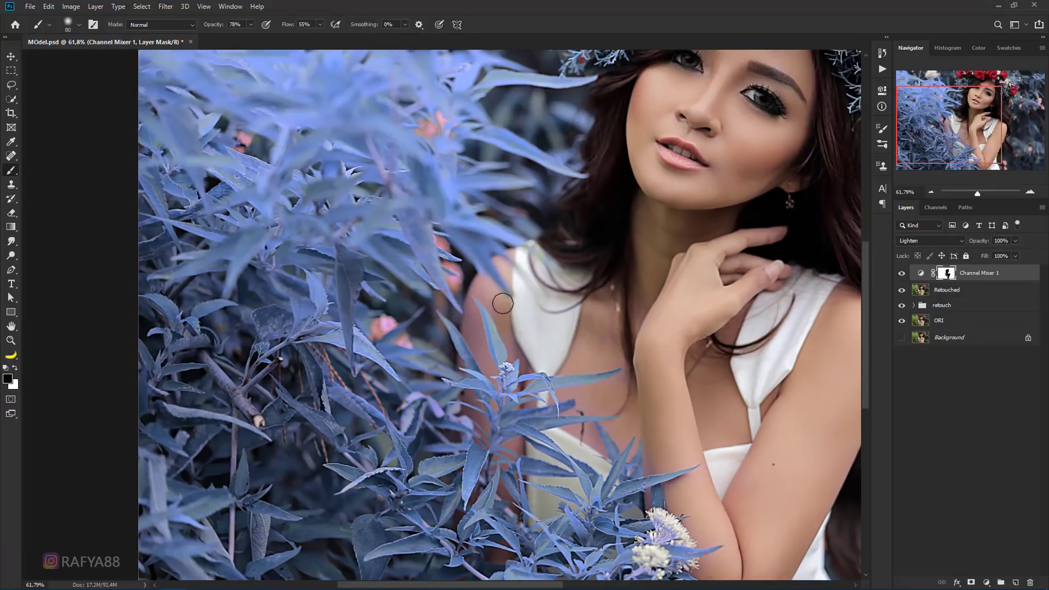
key("ctrl+z")
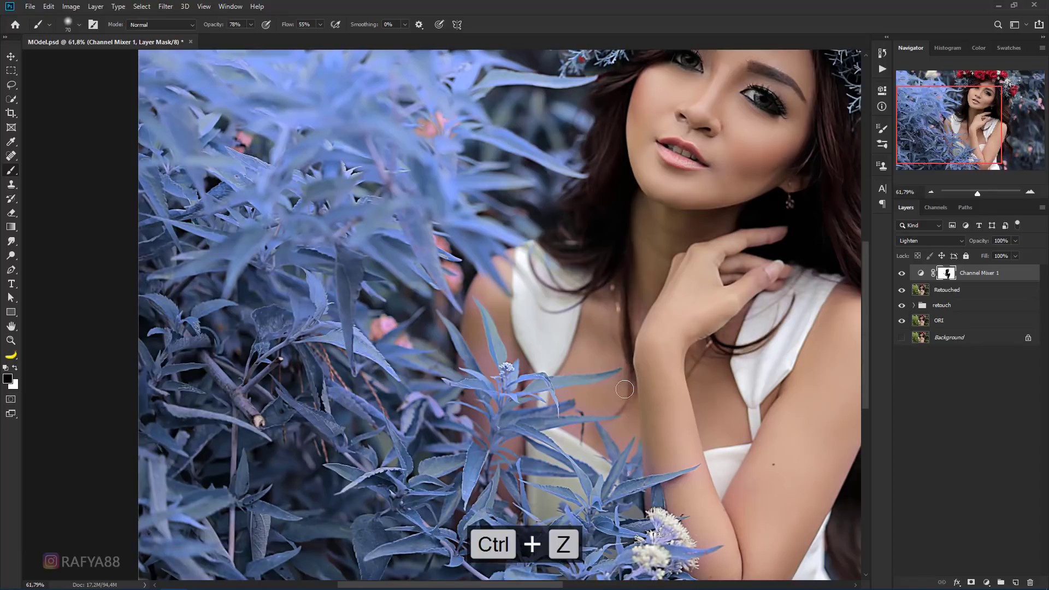
scroll(626, 292, "down", 3)
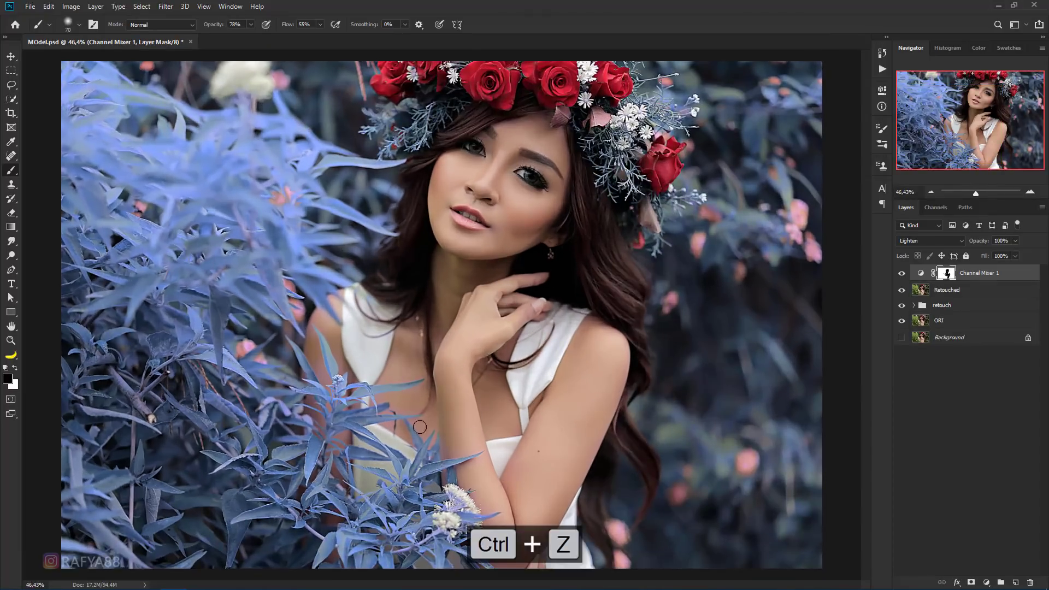
key("ctrl+z")
key("ctrl+z")
scroll(554, 268, "up", 2)
scroll(554, 268, "up", 1)
scroll(711, 284, "down", 1)
key("ctrl+2")
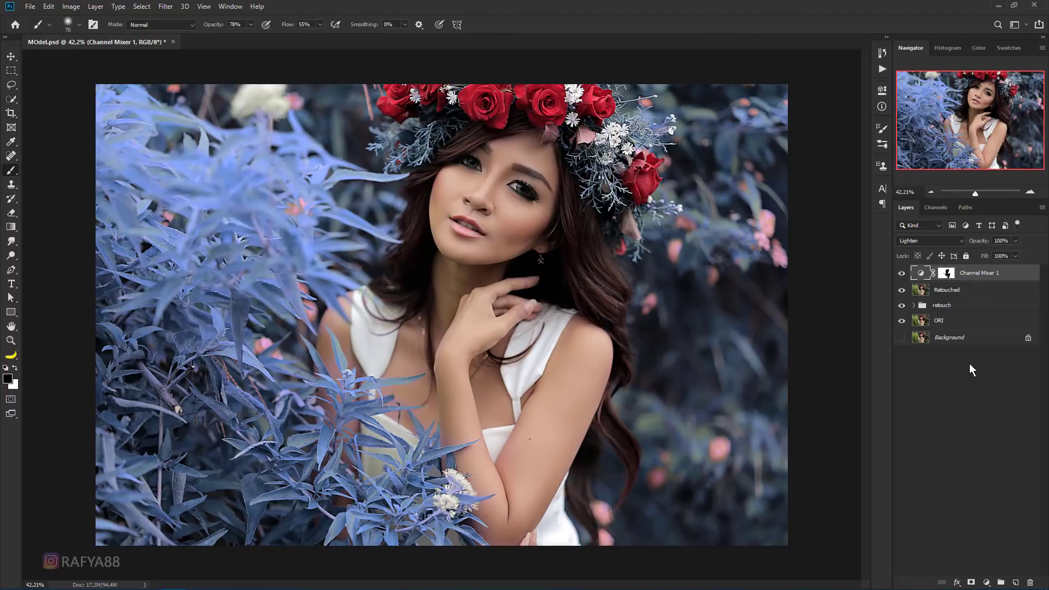
- Add a Hue/Saturation layer shifting Blues toward teal, more saturated, lightness -57, and compare
left_click(986, 582)
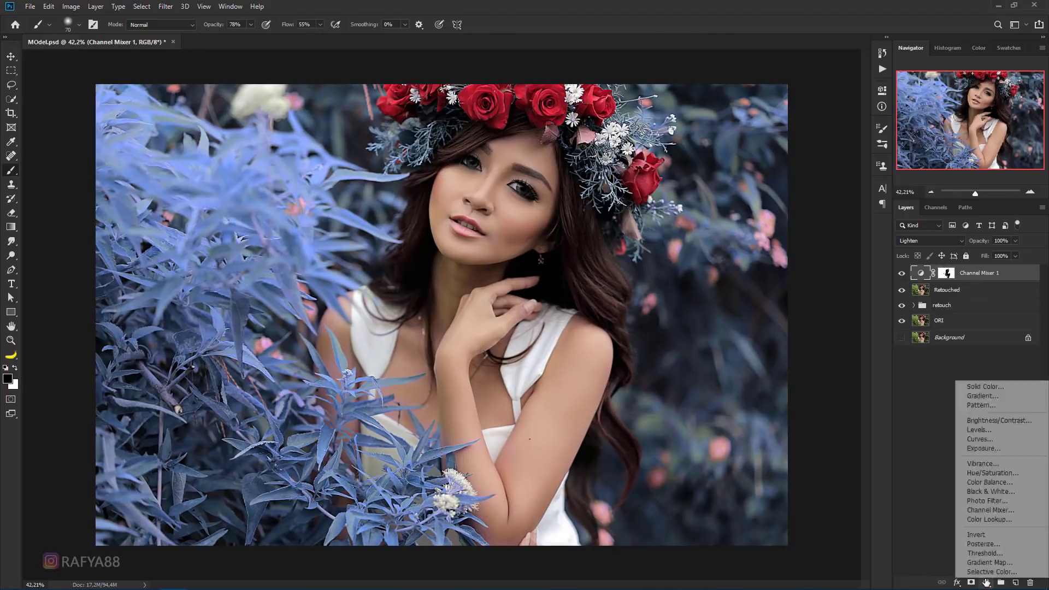
left_click(1014, 474)
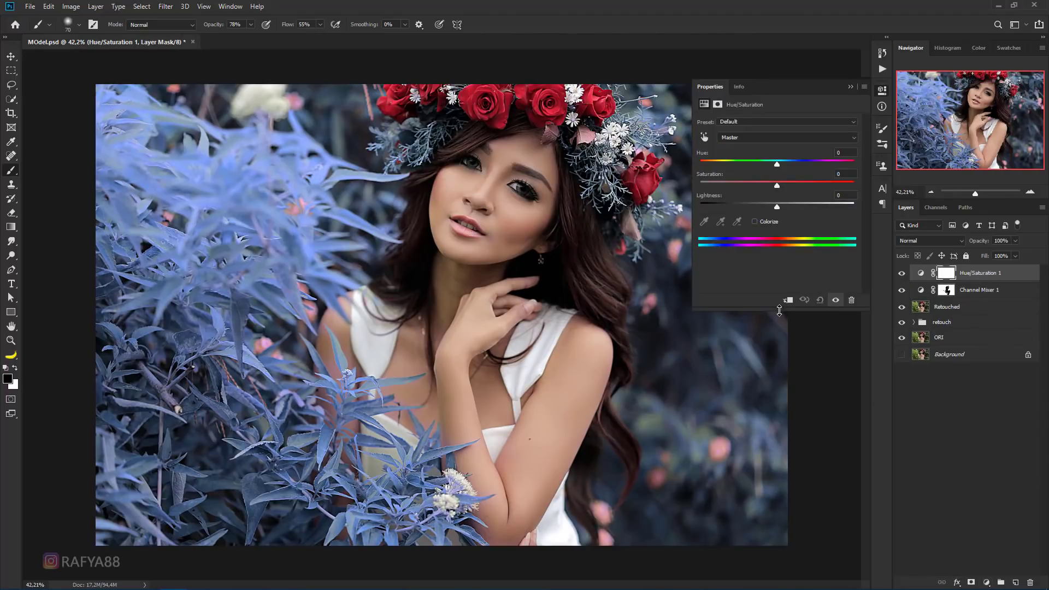
left_click(768, 136)
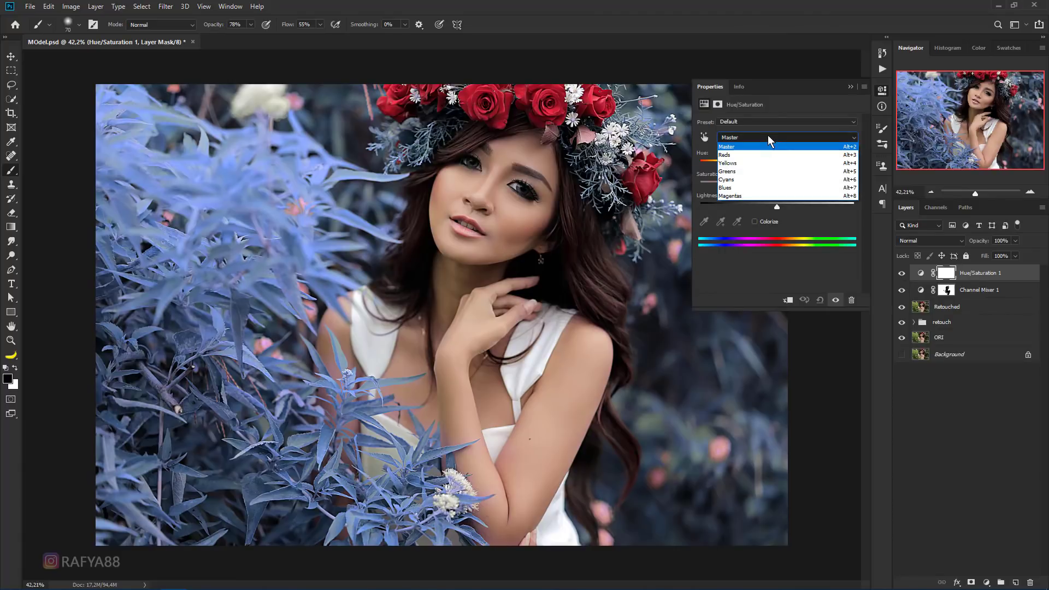
left_click(755, 189)
left_click_drag(777, 163, 772, 166)
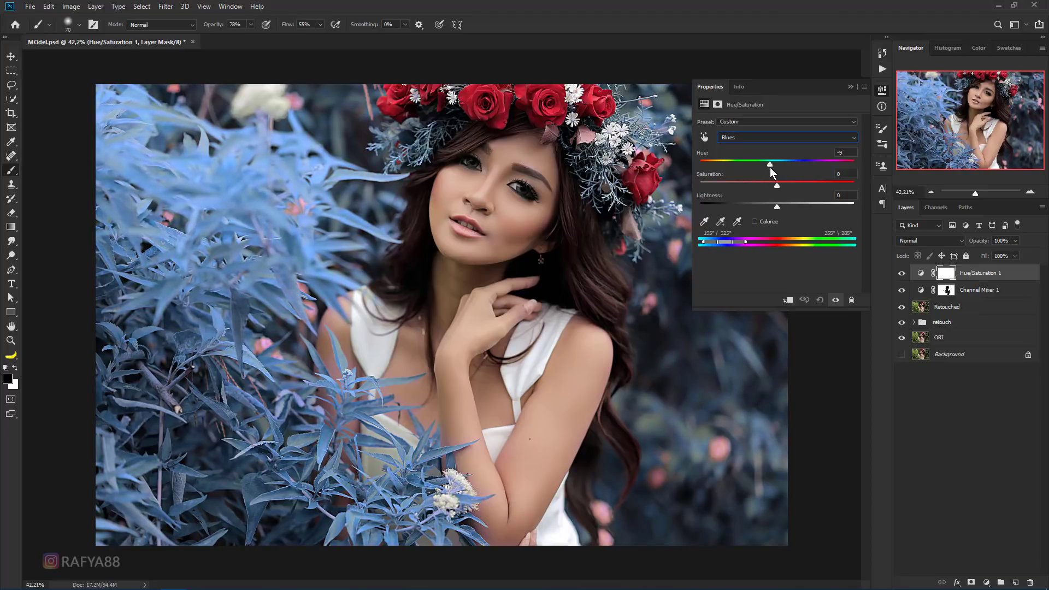
left_click_drag(777, 186, 807, 185)
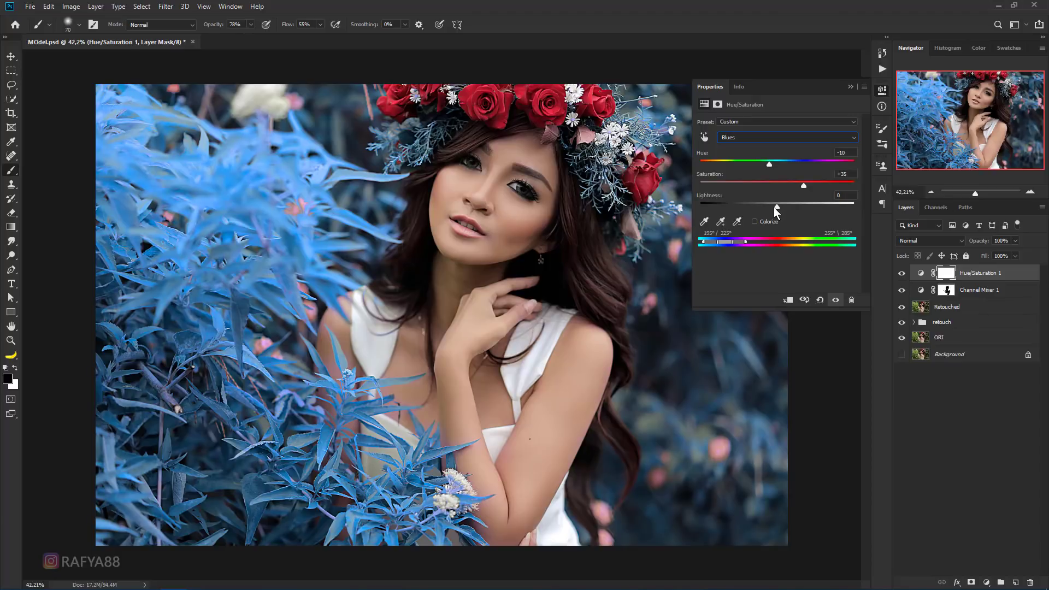
left_click_drag(777, 208, 760, 207)
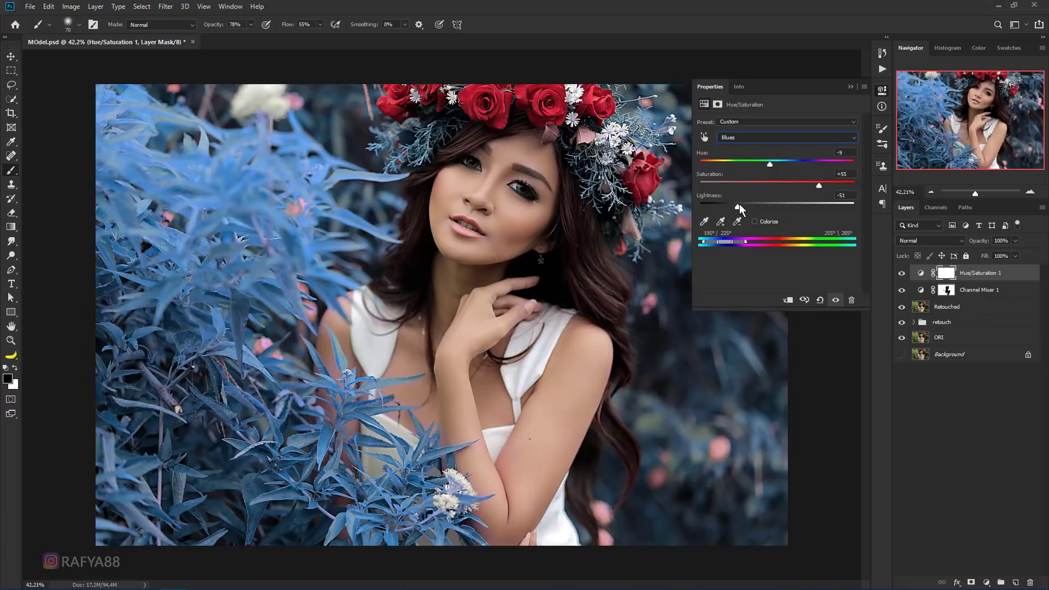
left_click_drag(734, 207, 733, 207)
left_click(851, 87)
left_click(902, 274)
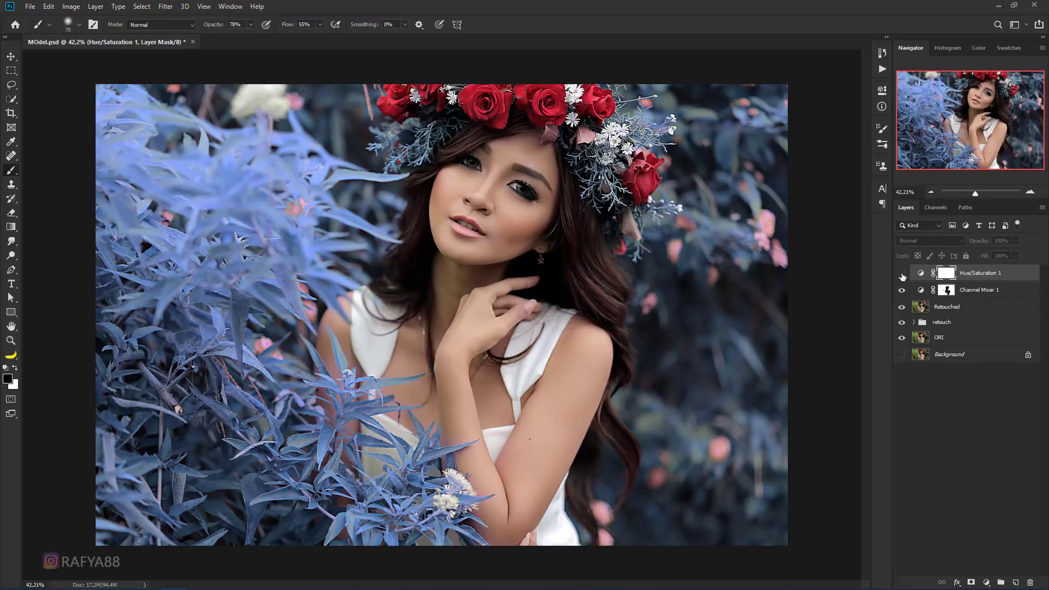
scroll(610, 240, "down", 5)
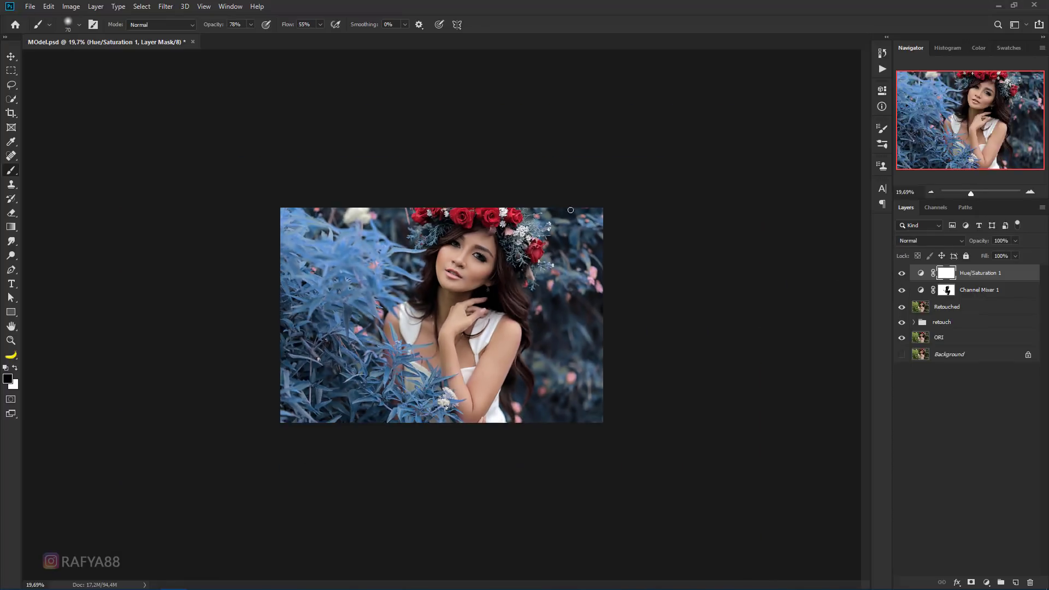
scroll(457, 208, "up", 5)
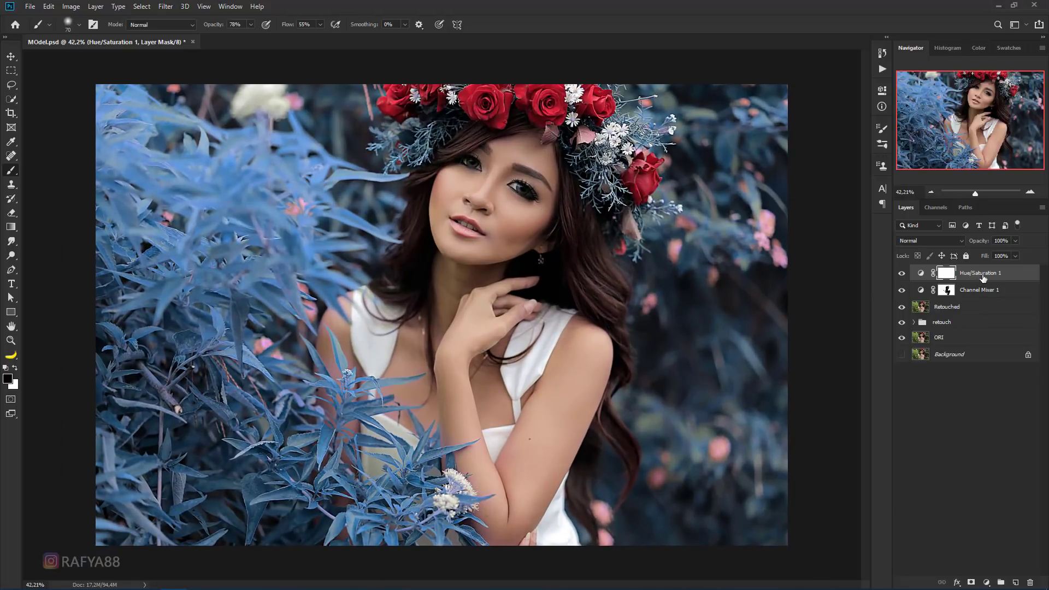
- Target the Reds range by sampling the lips and set its hue back to 0
double_click(922, 274)
left_click(741, 138)
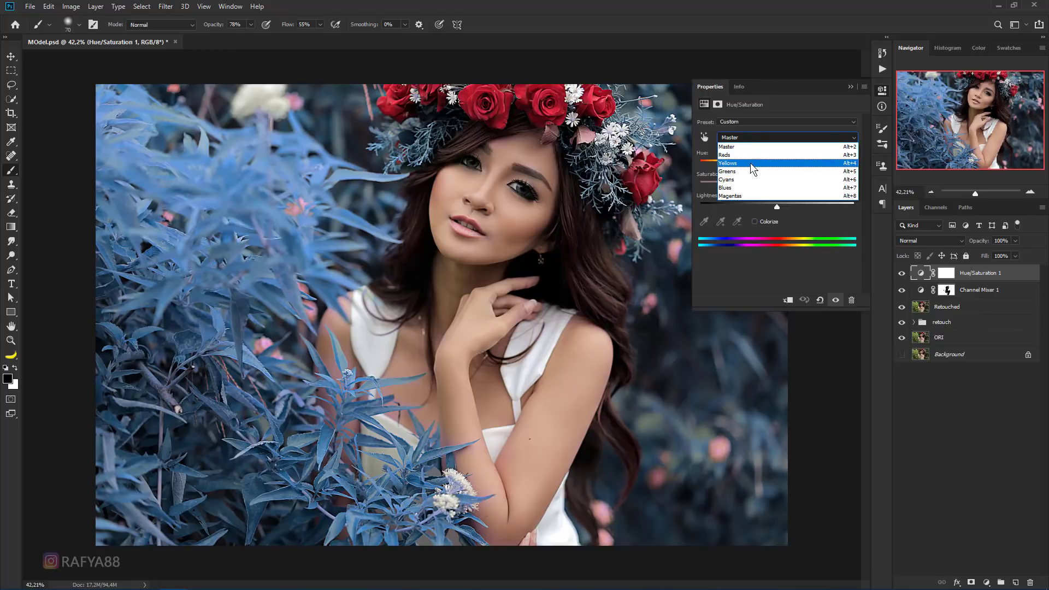
left_click(704, 139)
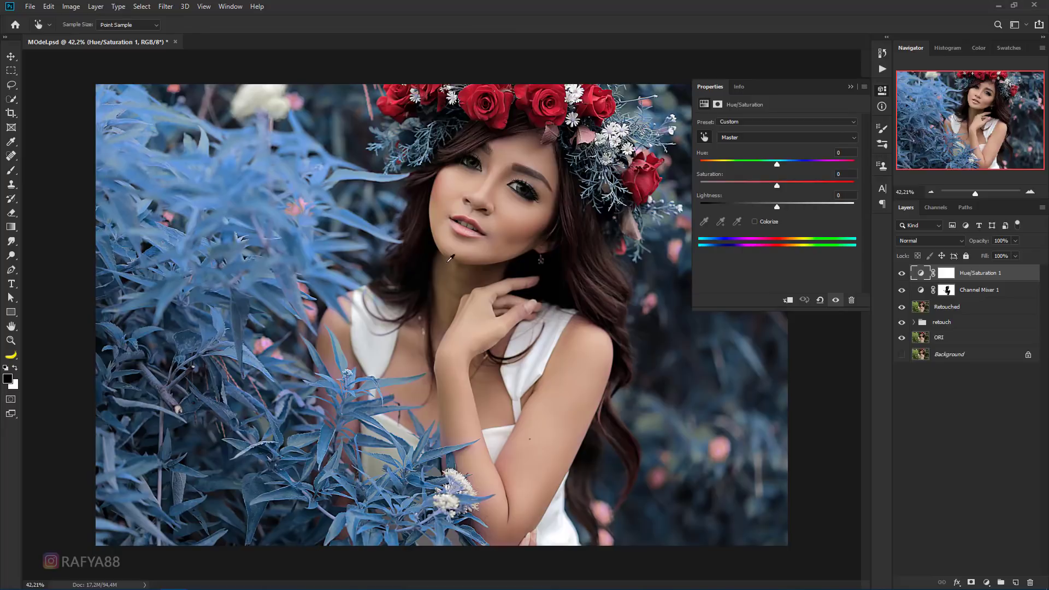
left_click(443, 221)
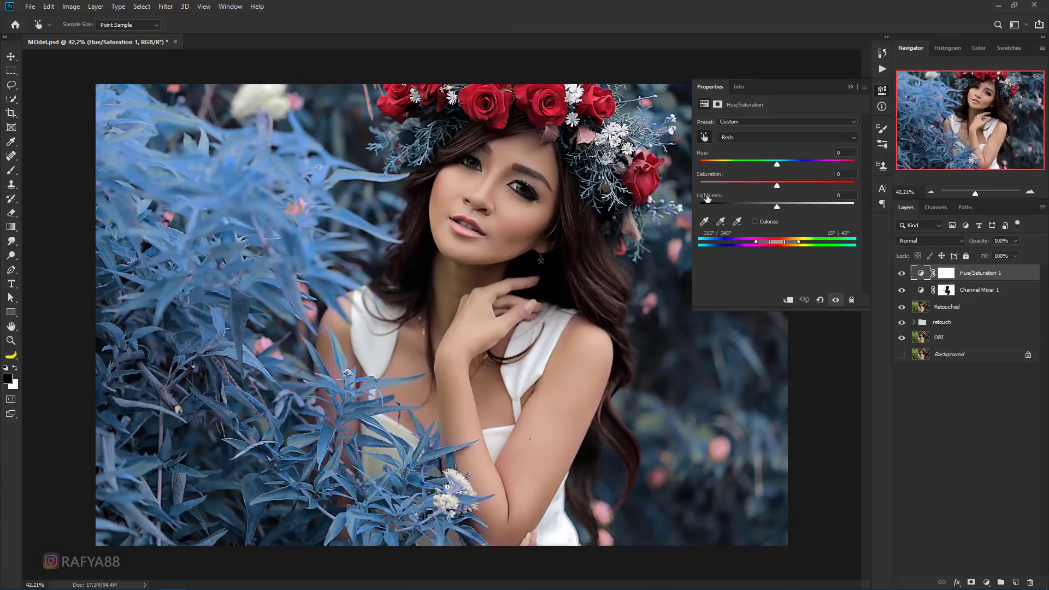
mouse_move(768, 162)
left_mouse_down()
mouse_move(786, 161)
mouse_move(788, 185)
left_mouse_up()
left_click_drag(779, 163, 777, 163)
- Close the Hue/Saturation settings and toggle the layer to compare before and after
left_click(852, 87)
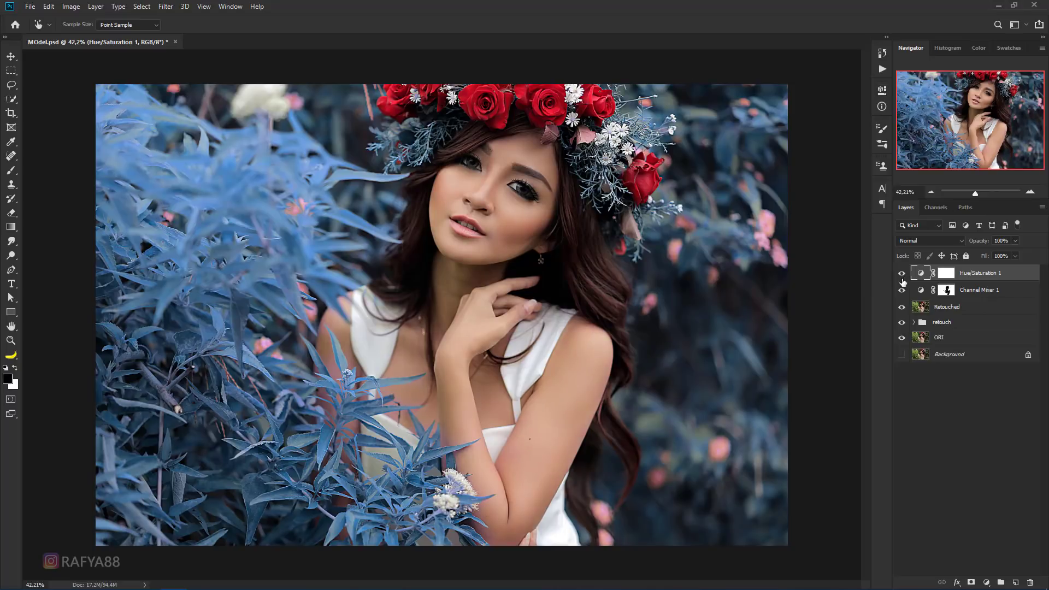
left_click(902, 273)
scroll(691, 268, "down", 3)
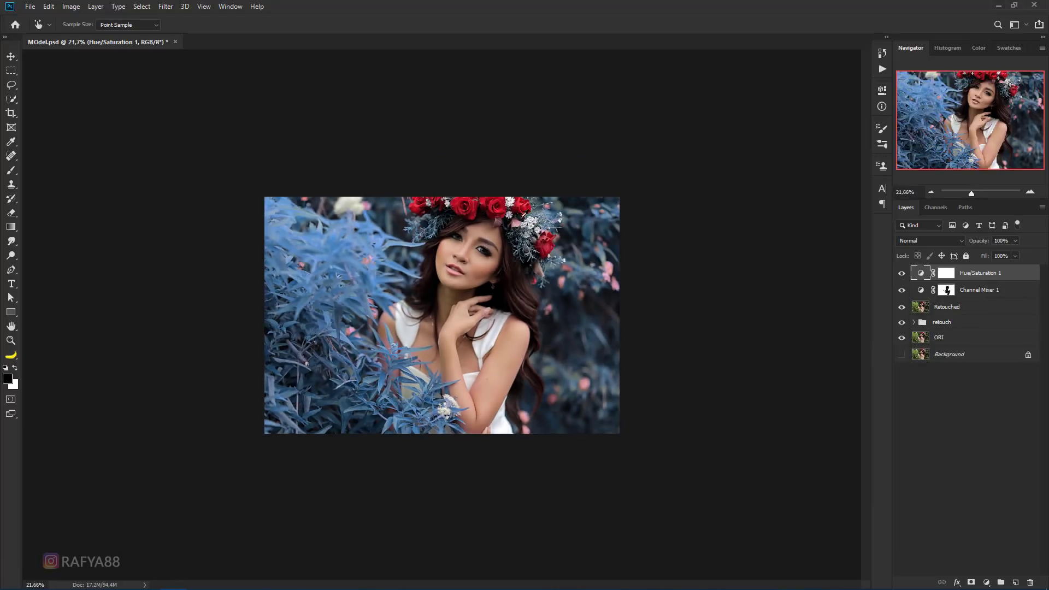
scroll(405, 181, "up", 2)
scroll(403, 178, "up", 1)
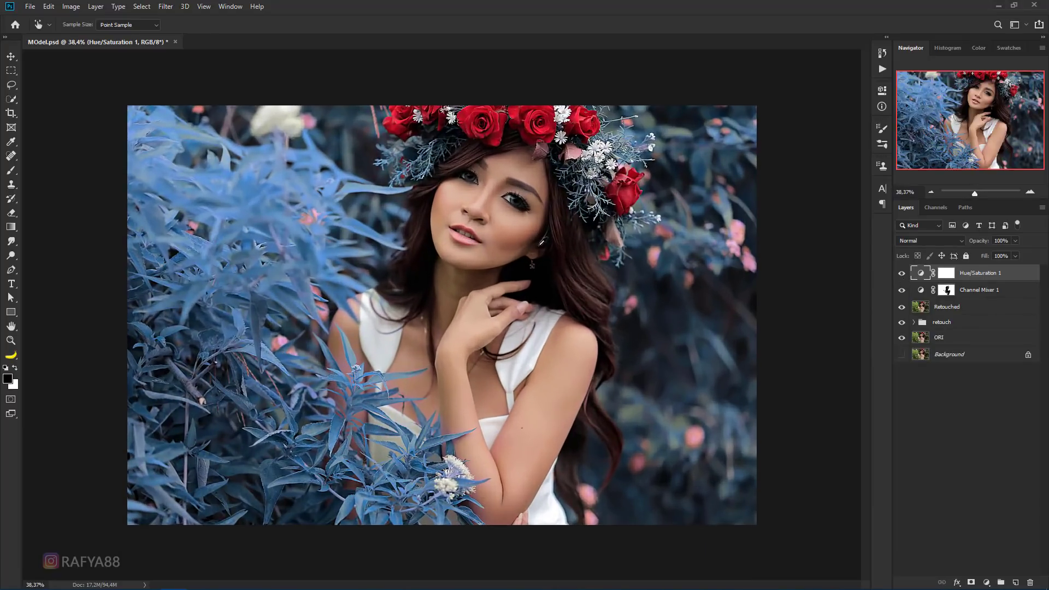
key("b")
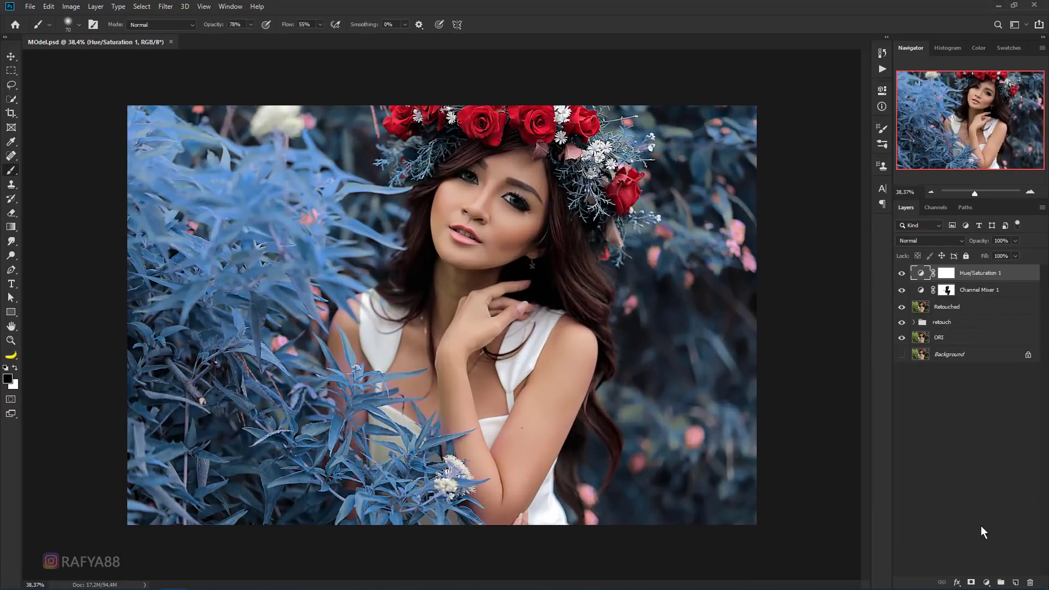
- Add a Curves layer that darkens the image by pulling the highlights down
left_click(987, 582)
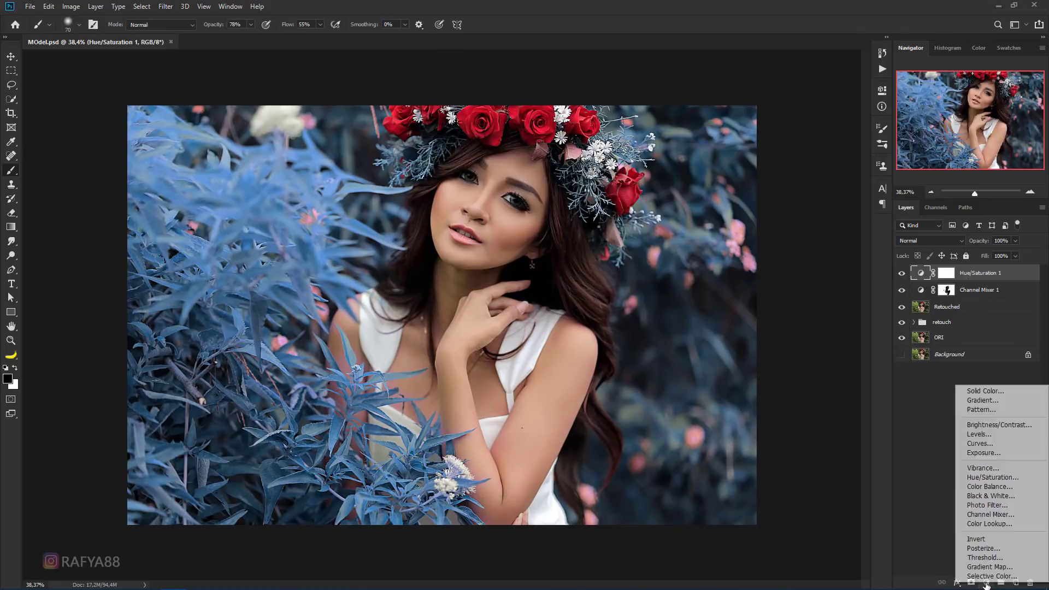
left_click(1008, 443)
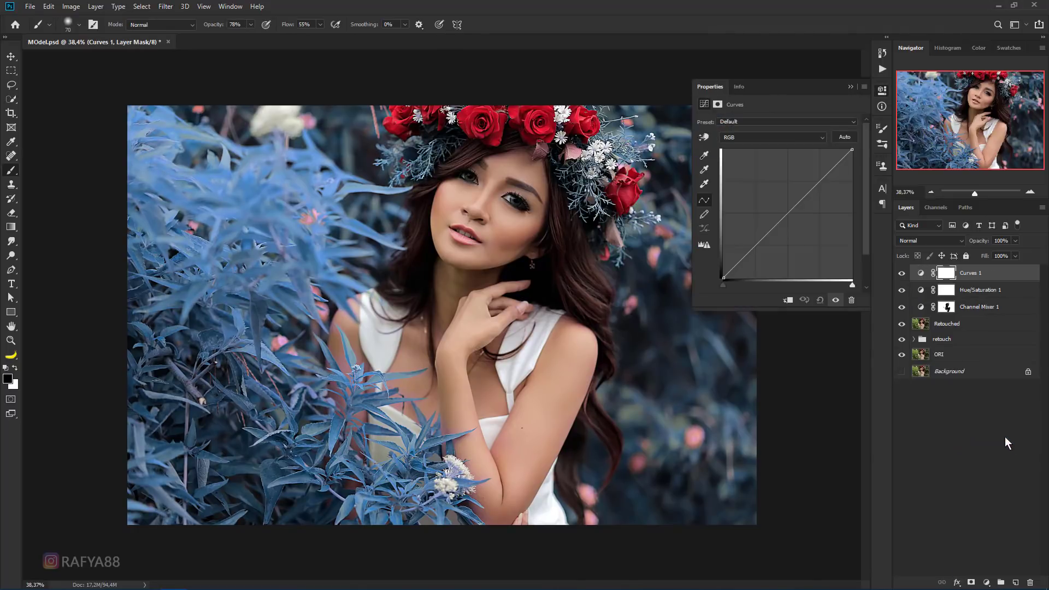
left_click_drag(850, 148, 852, 217)
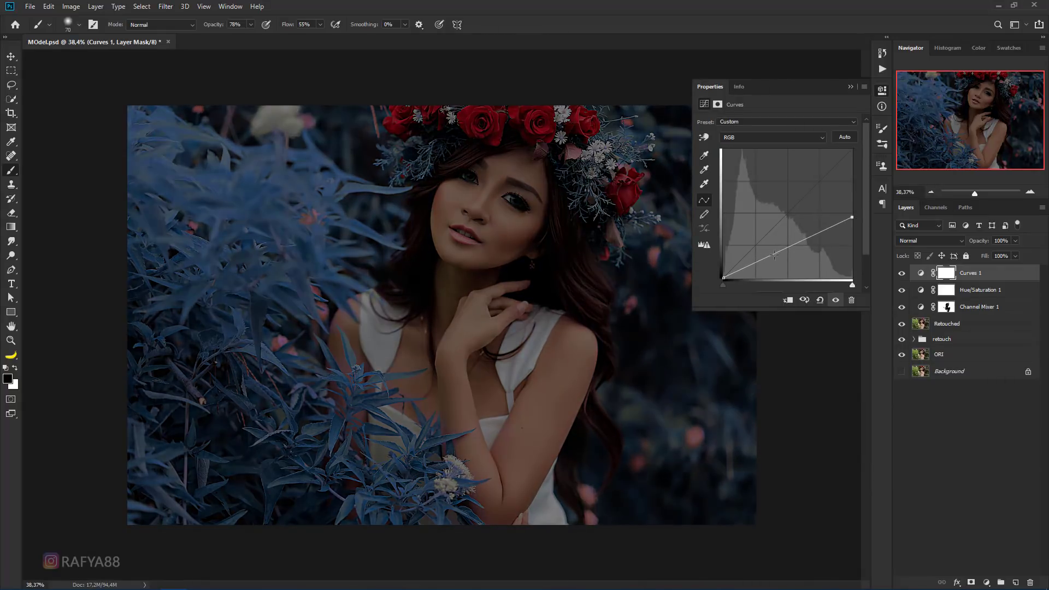
left_click_drag(774, 253, 773, 256)
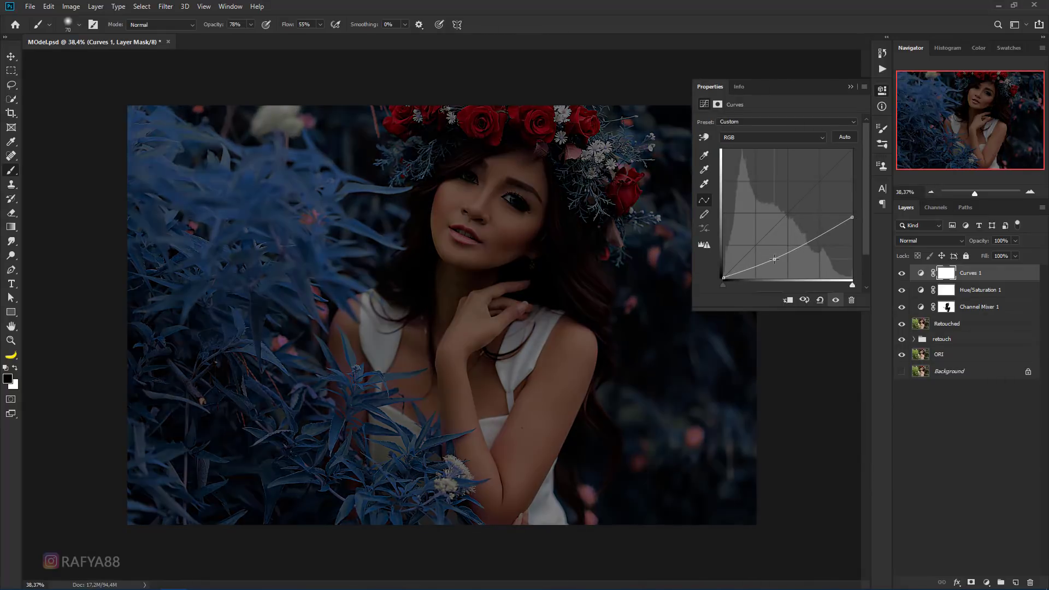
left_click(850, 87)
- Paint the Curves mask with soft strokes to keep the model's face and centre bright
right_click(13, 172)
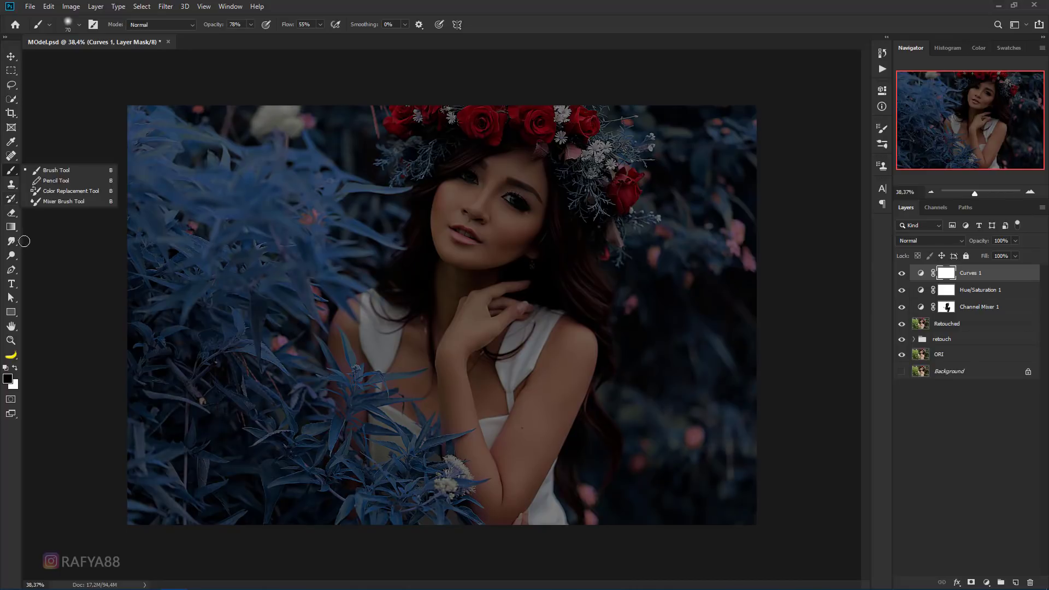
left_click(16, 369)
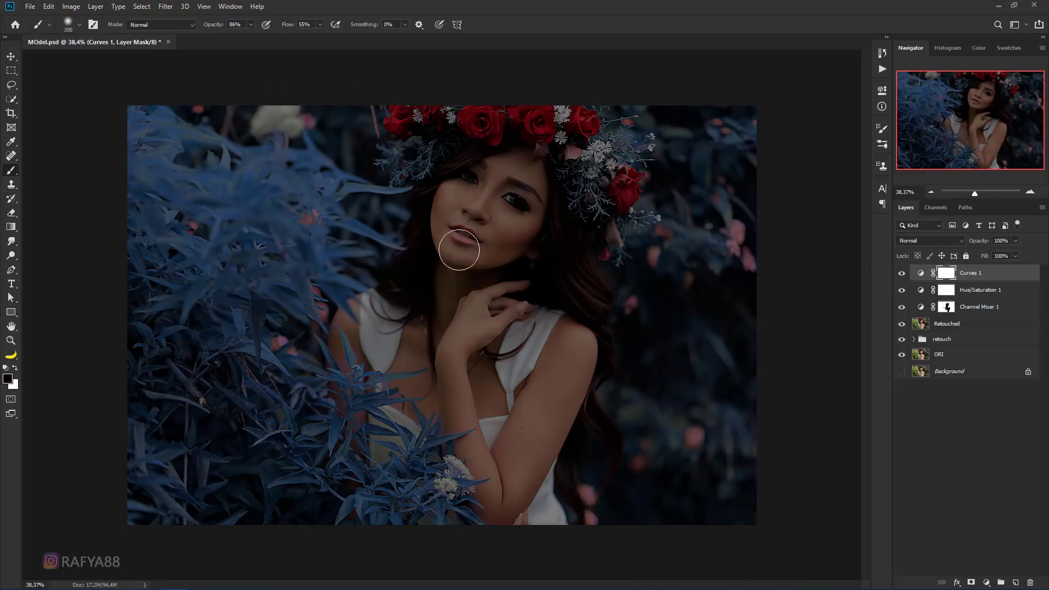
left_click(435, 265)
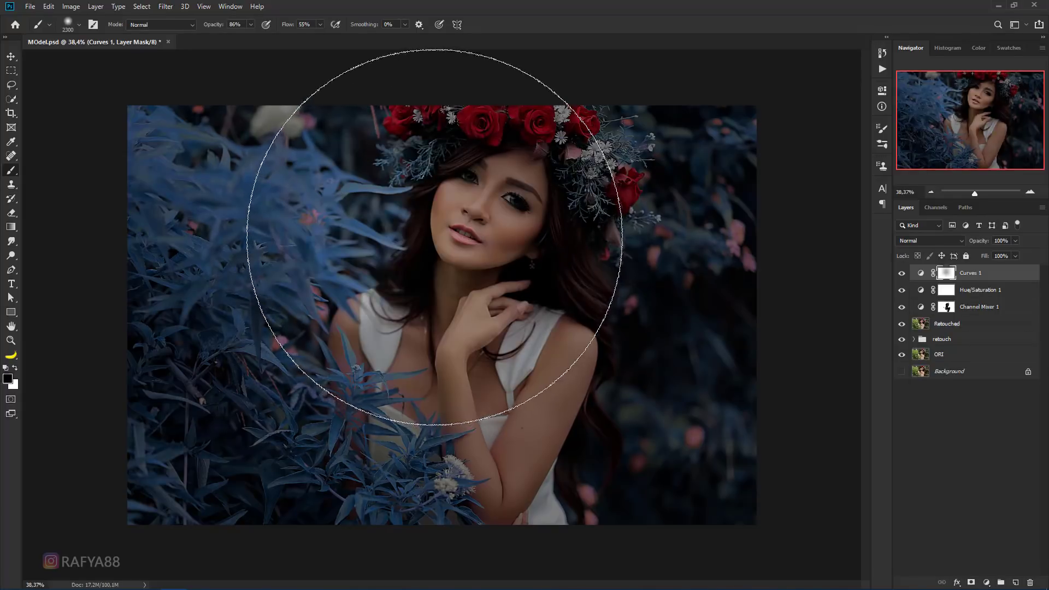
key("bracketright")
key("bracketright")
key("bracketright")
left_click(420, 307)
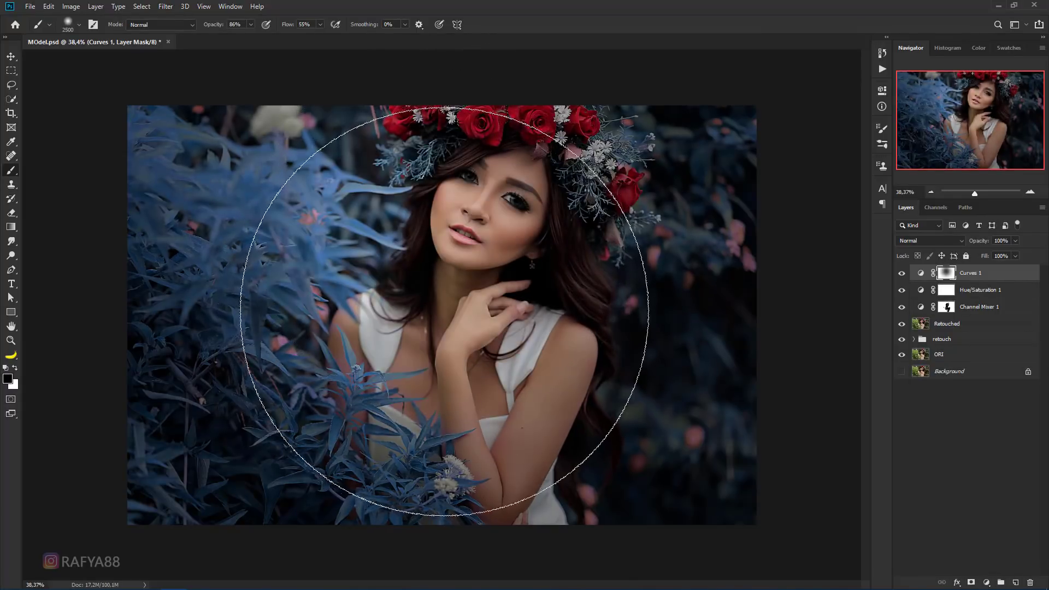
left_click(420, 306)
key("bracketleft")
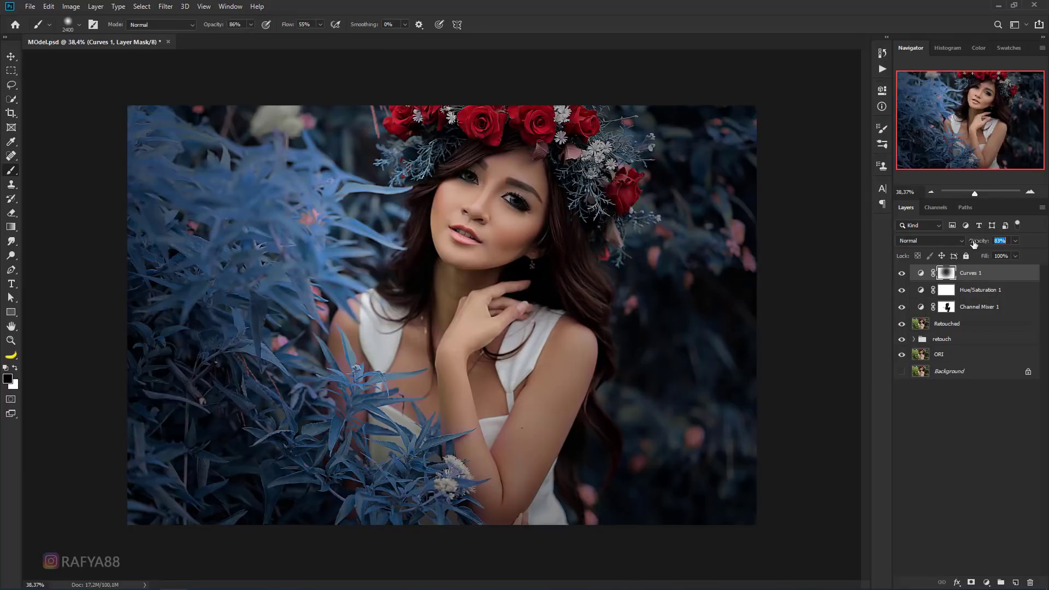
- Lower the Curves layer opacity to 82% and toggle it to compare the effect
left_click_drag(974, 244, 972, 244)
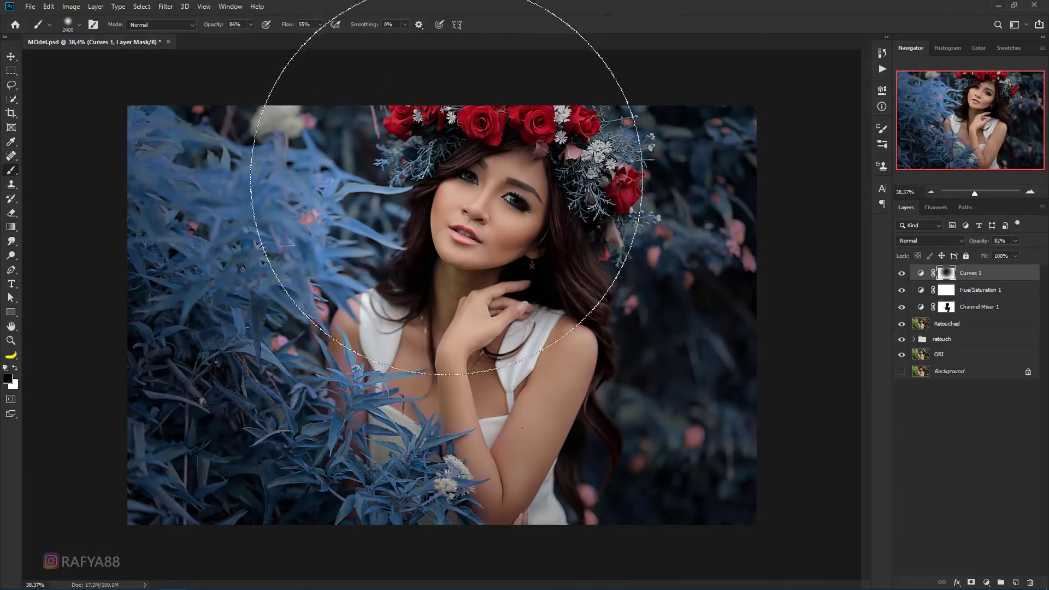
key("bracketleft")
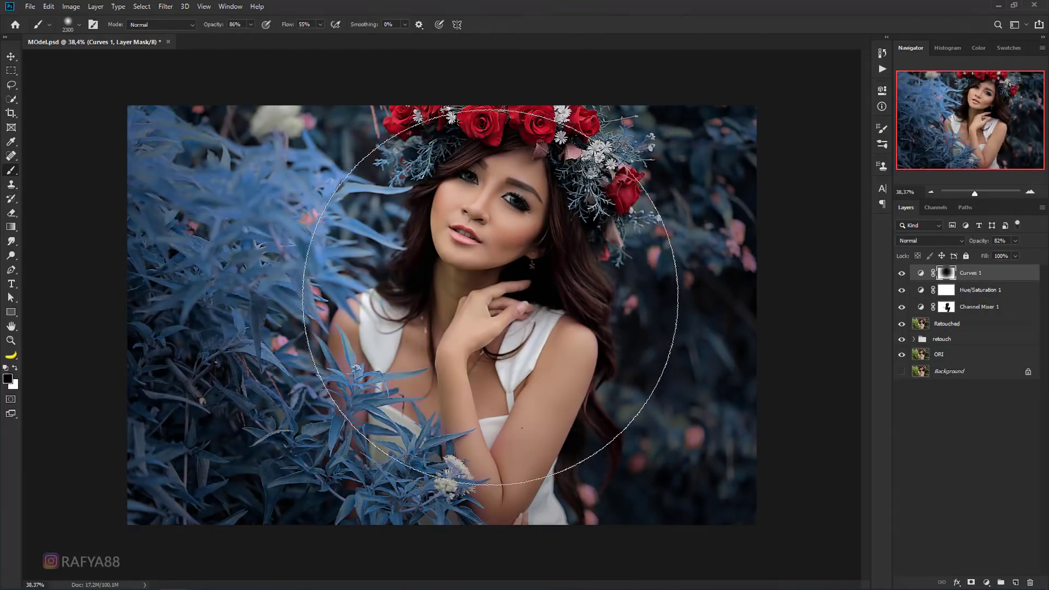
scroll(490, 297, "down", 1)
key("bracketleft")
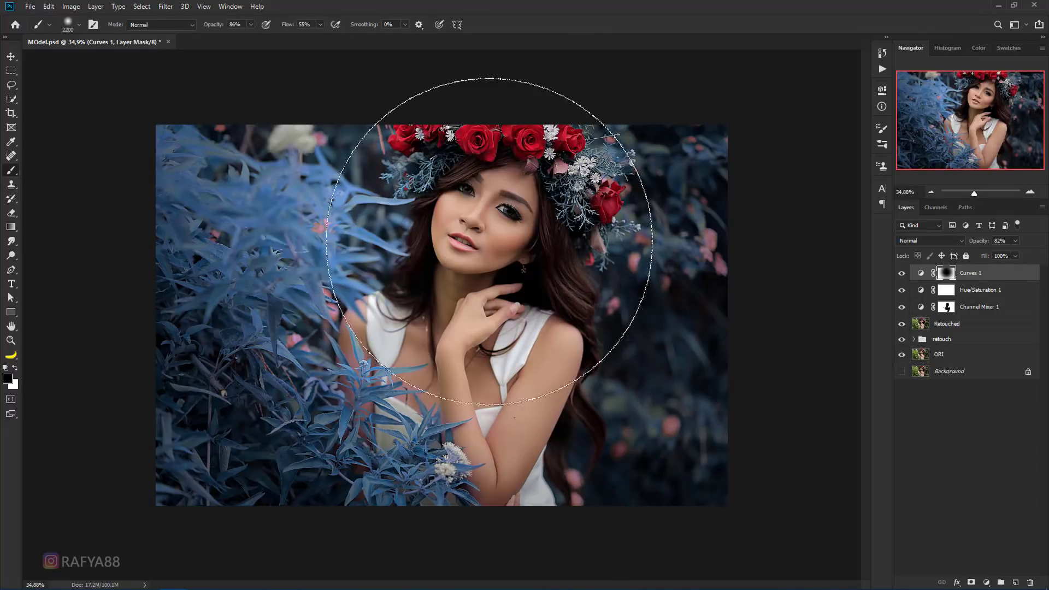
key("x")
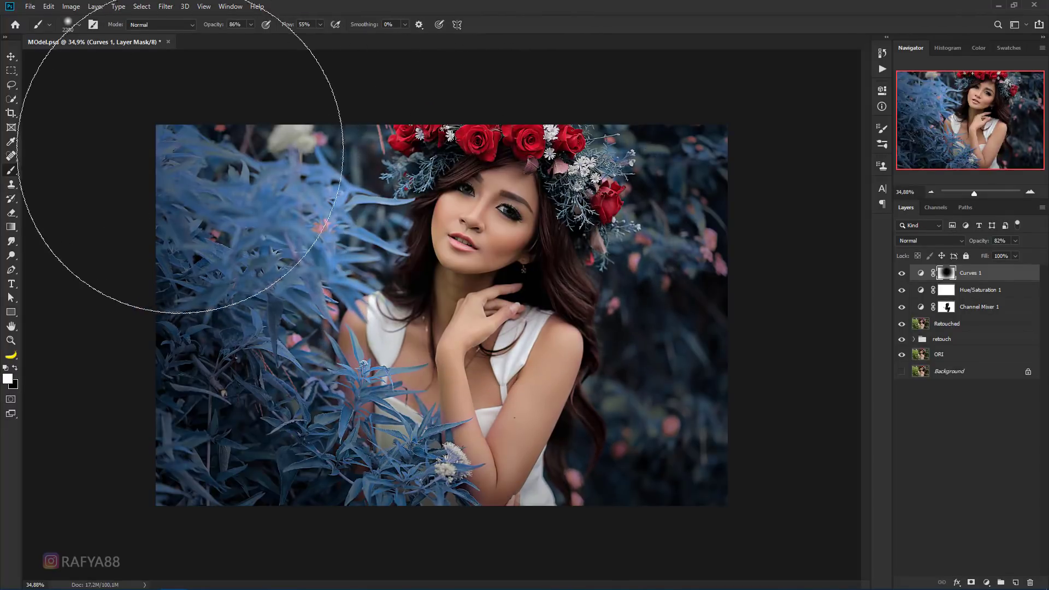
key("x")
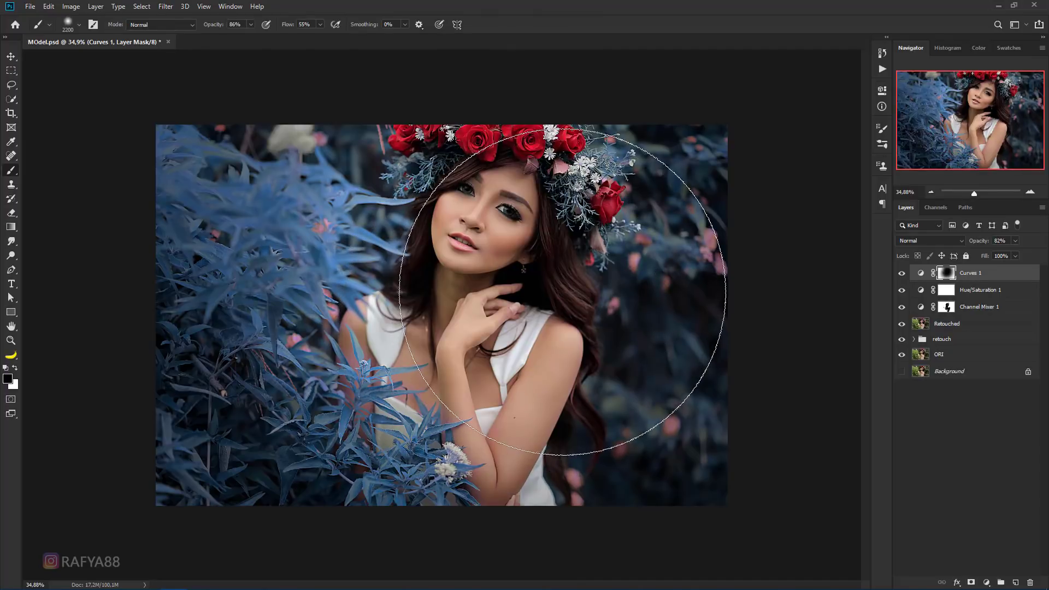
key("ctrl+minus")
key("ctrl+minus")
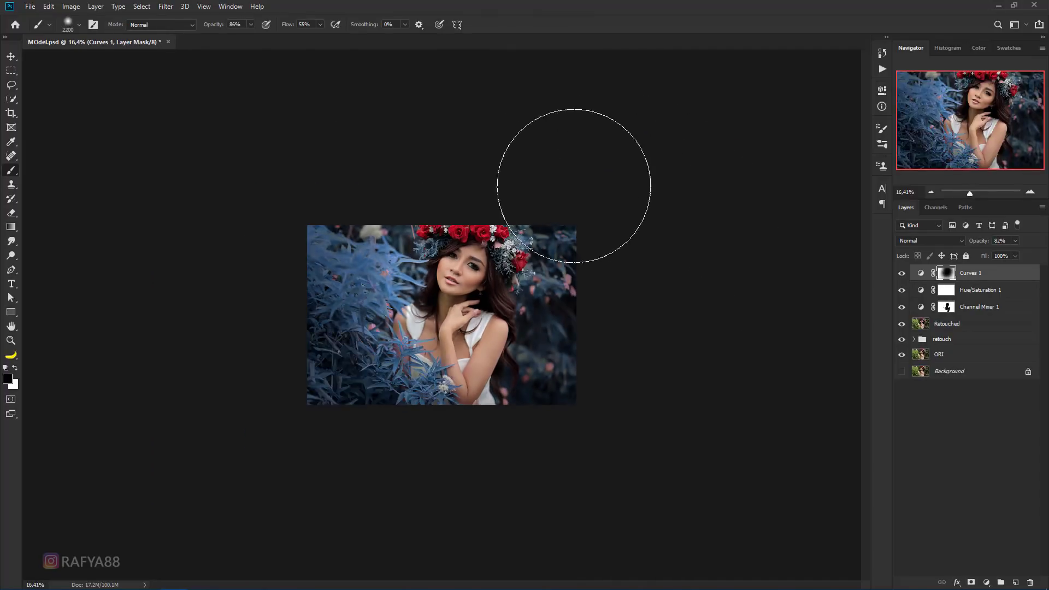
key("ctrl+plus")
key("ctrl+plus")
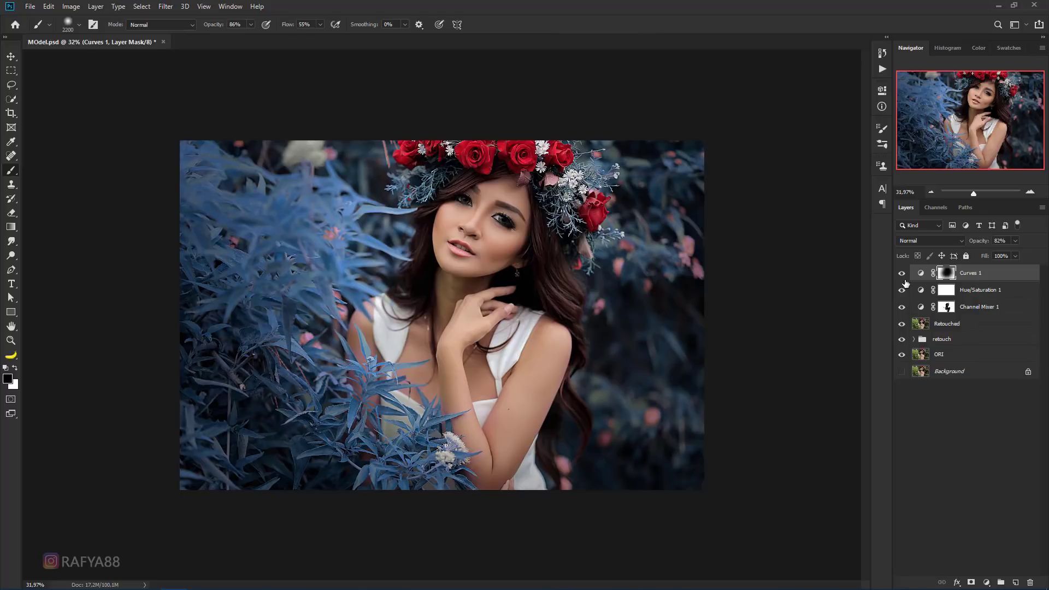
left_click(905, 279)
key("ctrl+plus")
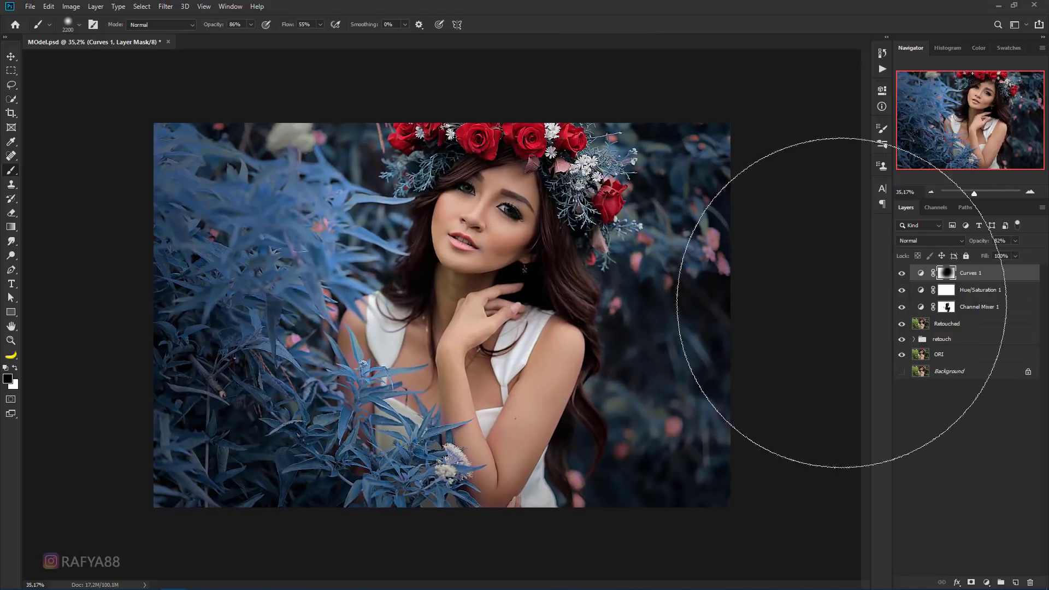
- Add a new layer filled with 50% gray and blend it as Overlay
left_click(920, 273)
left_click(1018, 581)
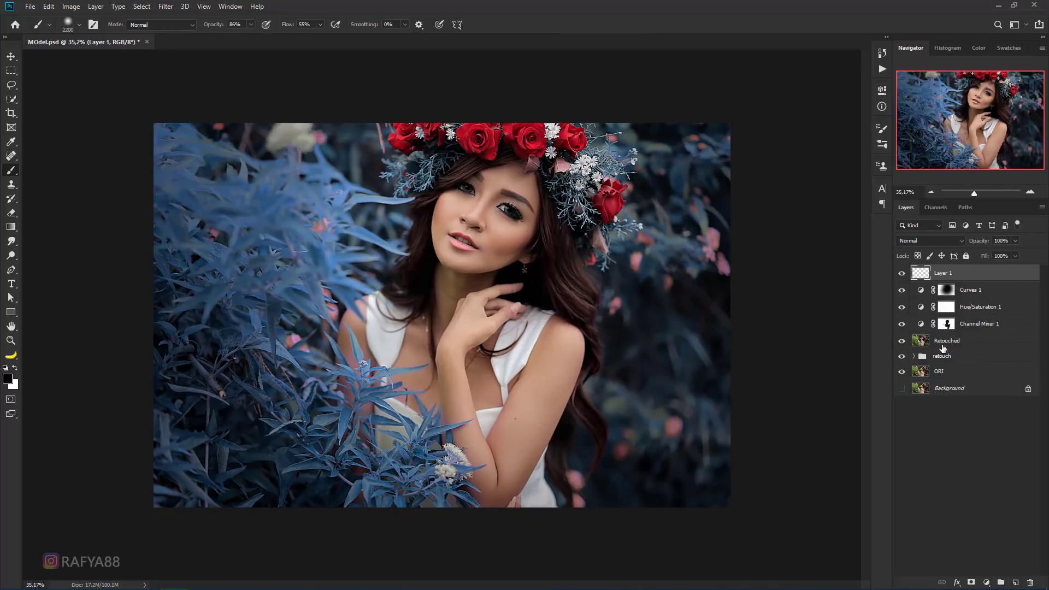
key("shift+F5")
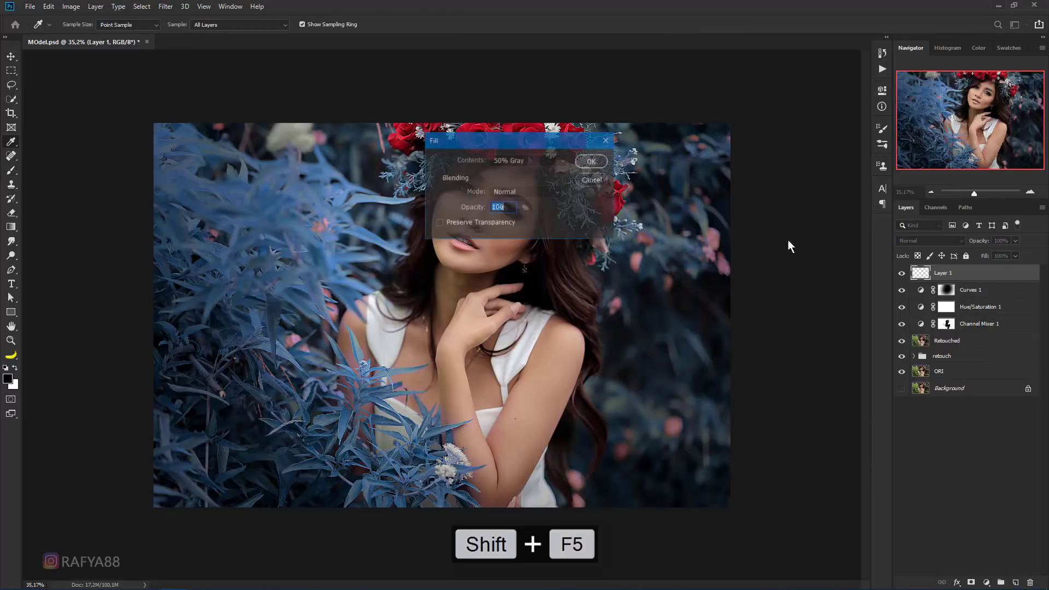
left_click(530, 160)
left_click(529, 254)
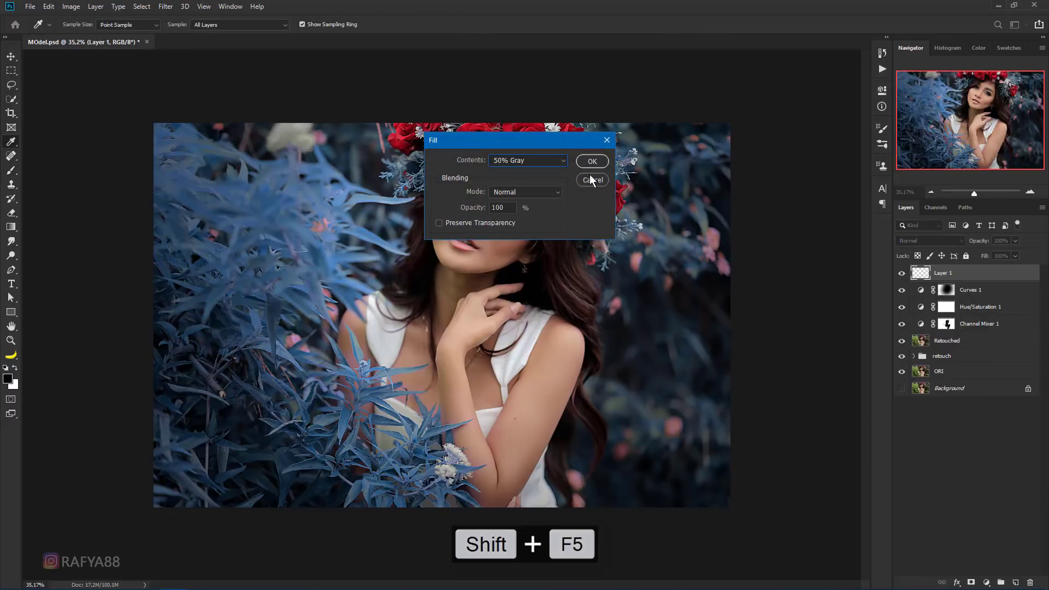
left_click(592, 162)
key("b")
left_click(937, 241)
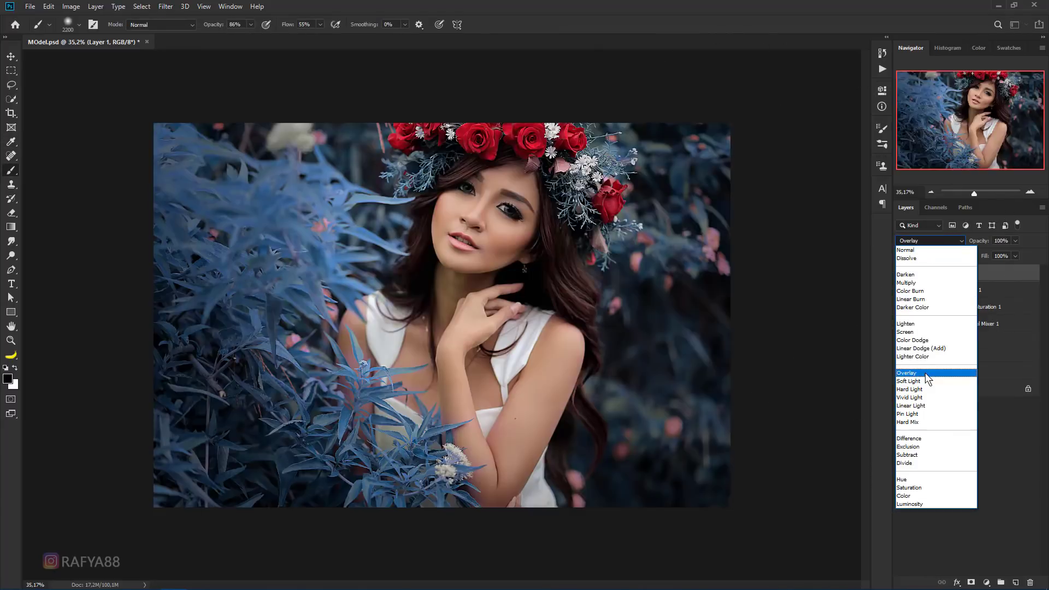
left_click(918, 358)
- Burn along the photo's bottom edge with a large brush (Midtones, 19%)
left_click_drag(10, 256, 41, 265)
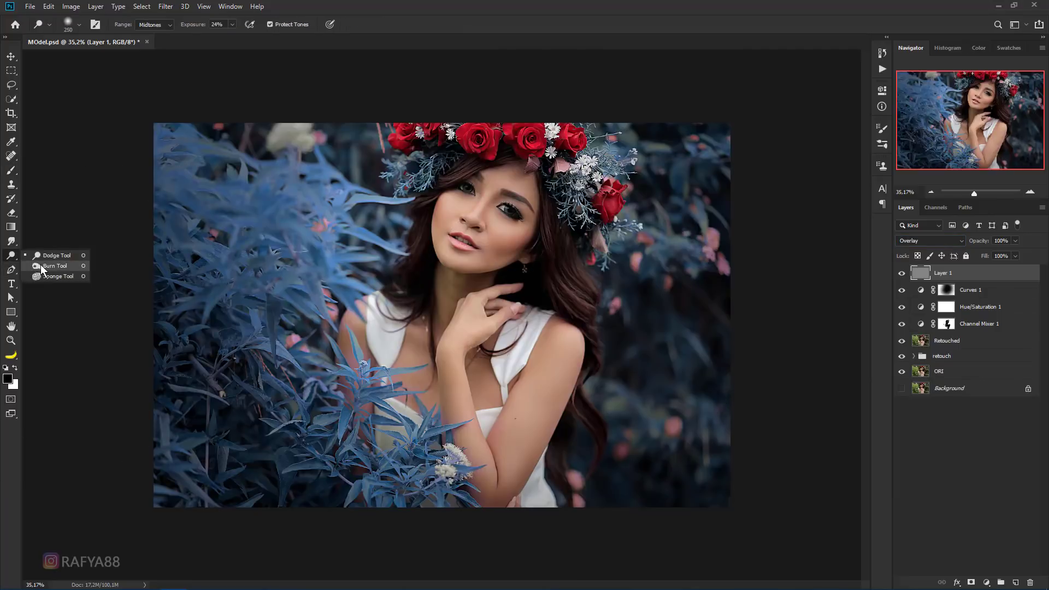
key("bracketright")
key("bracketright")
key("bracketright")
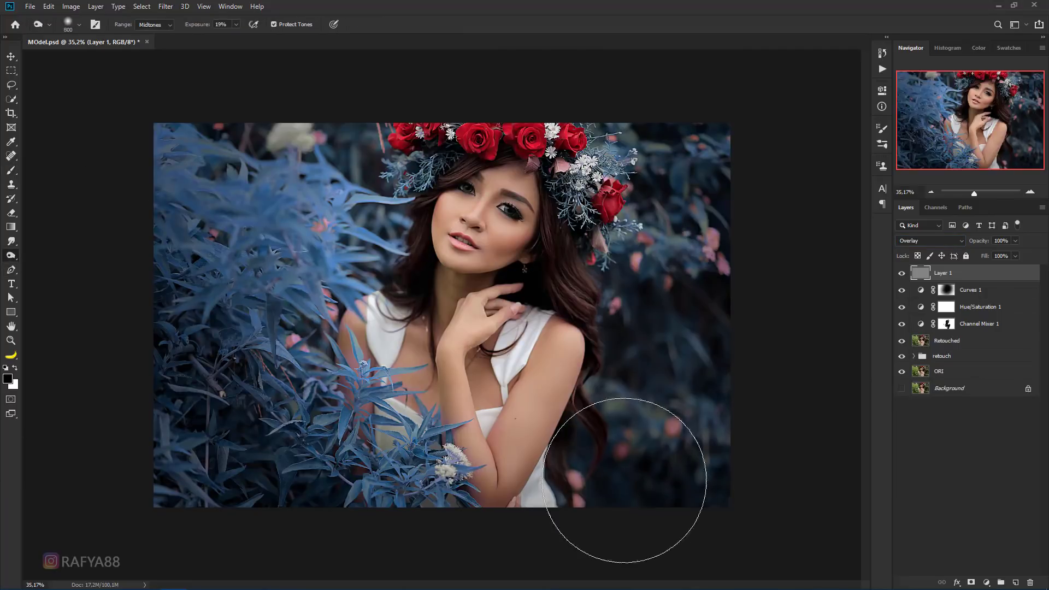
scroll(726, 419, "down", 1)
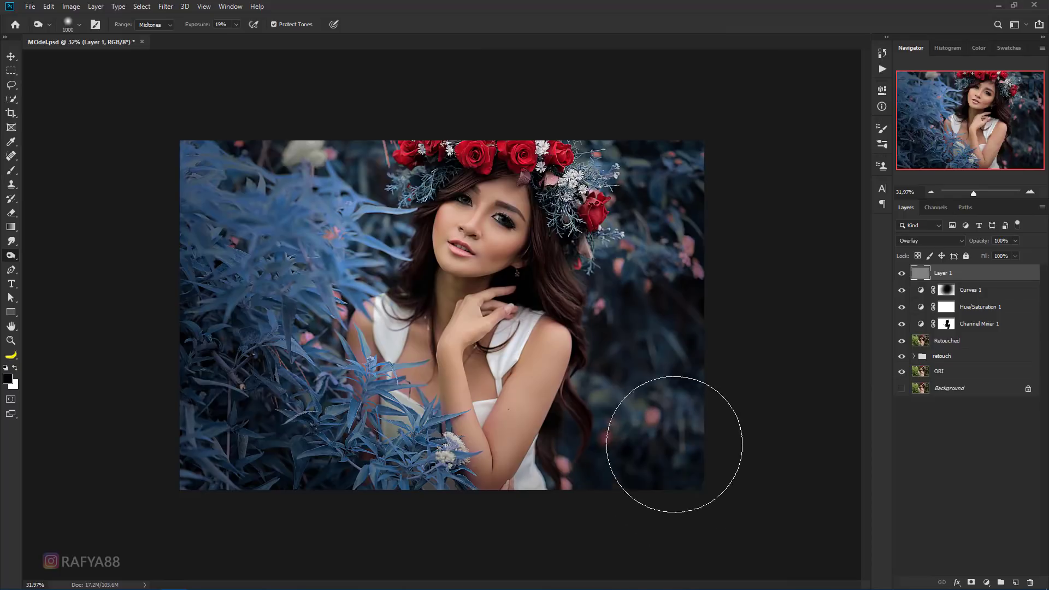
key("bracketleft")
key("bracketleft")
key("bracketleft")
key("bracketleft")
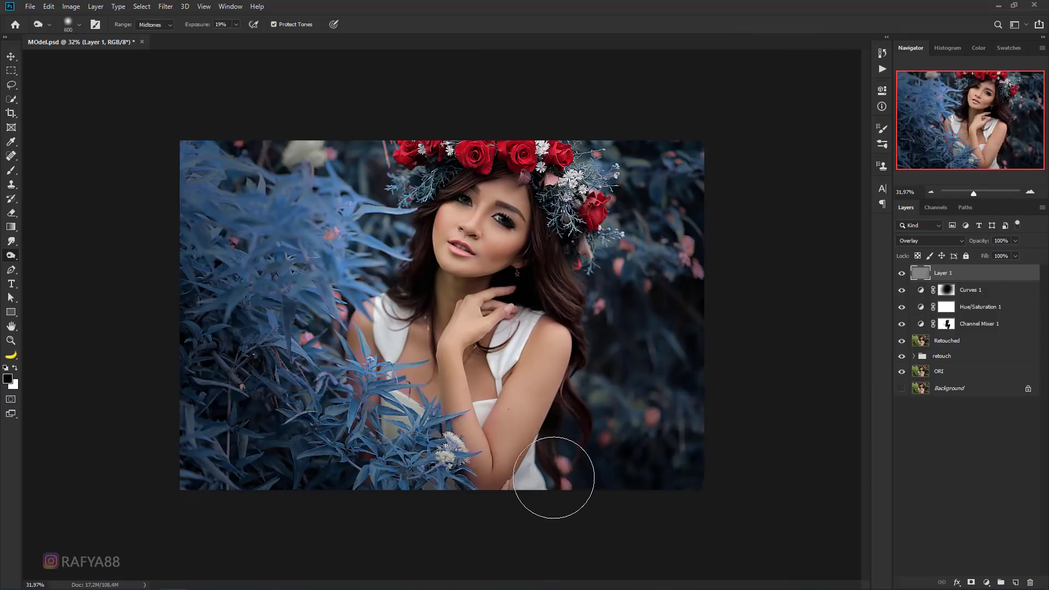
left_click_drag(581, 393, 189, 462)
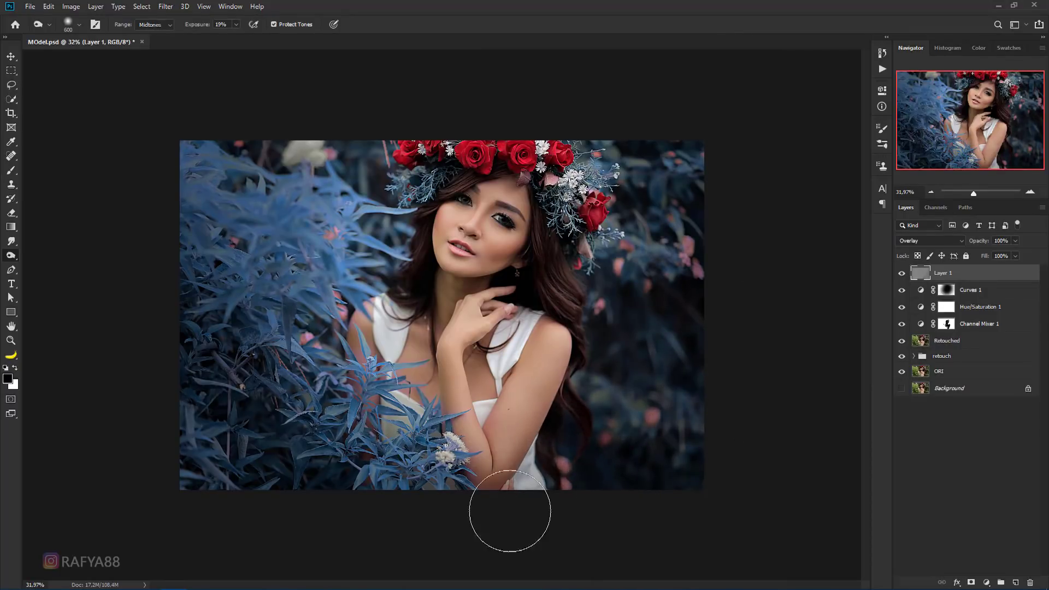
- Burn the shadows around the neck with a smaller brush
scroll(175, 316, "up", 2)
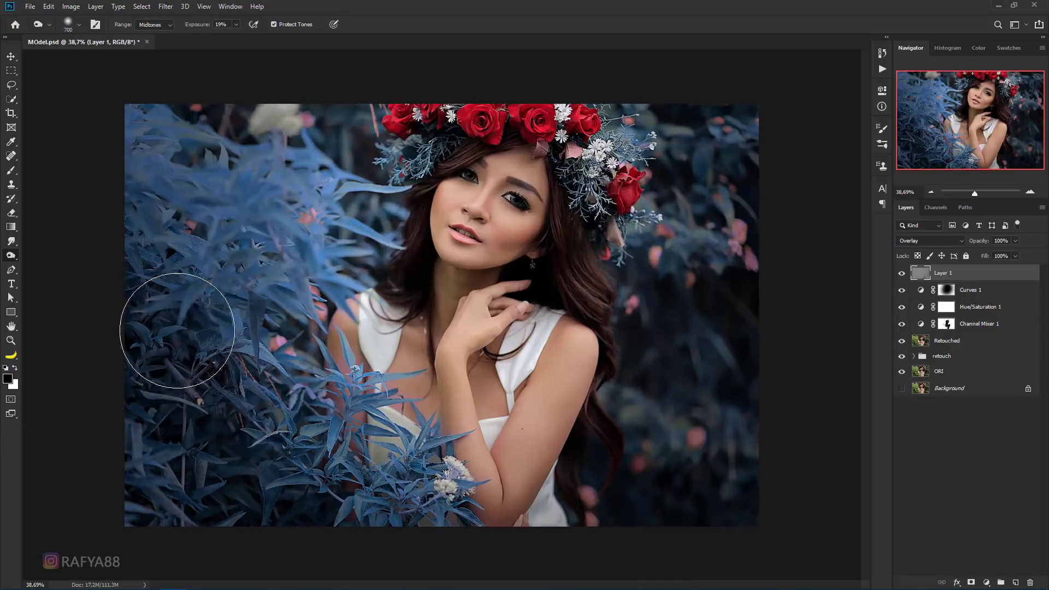
key("bracketright")
key("bracketright")
key("bracketright")
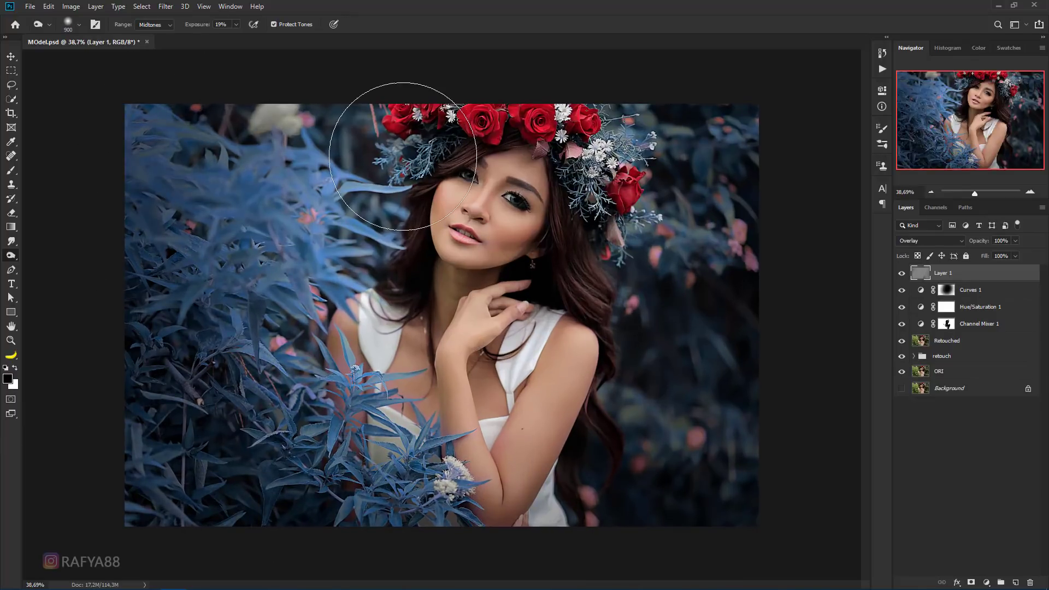
key("bracketleft")
key("bracketleft")
key("bracketleft")
scroll(442, 320, "up", 2)
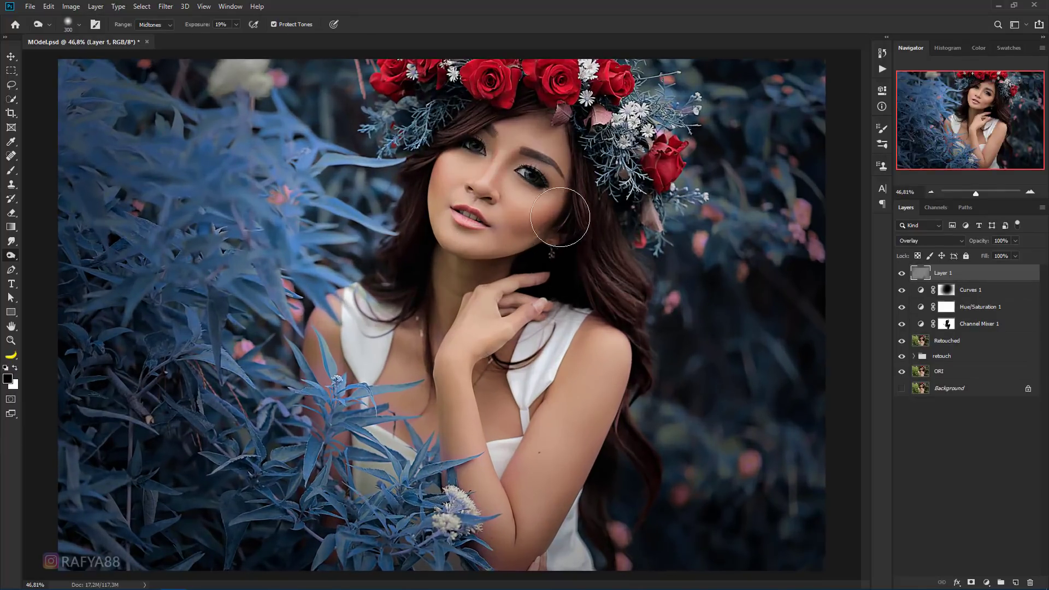
key("bracketleft")
key("bracketleft")
key("bracketleft")
mouse_move(423, 319)
left_mouse_down()
mouse_move(459, 539)
mouse_move(521, 456)
mouse_move(509, 395)
left_mouse_up()
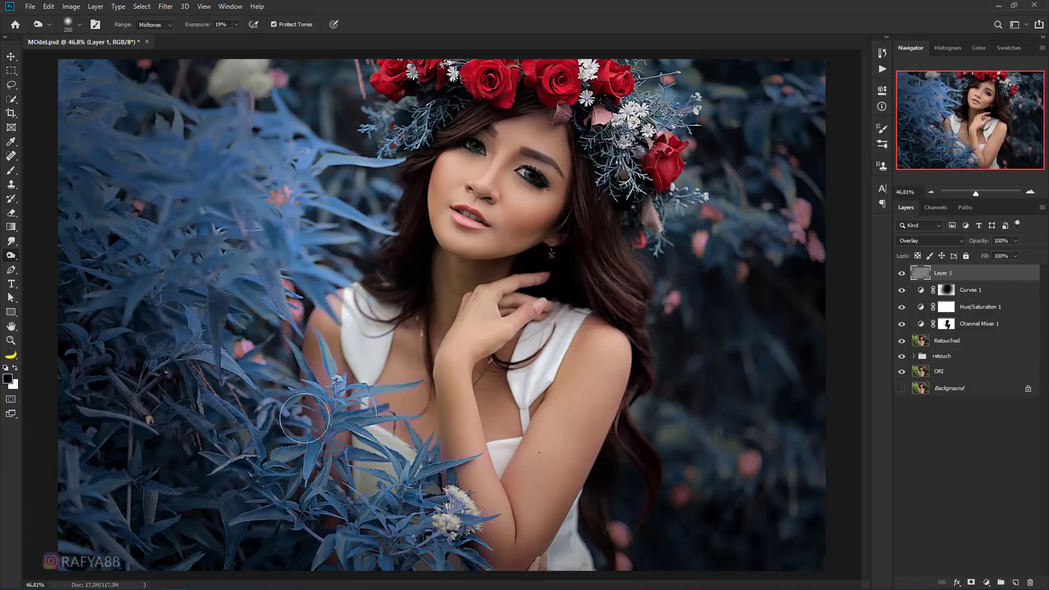
scroll(347, 517, "down", 2)
scroll(479, 342, "up", 1)
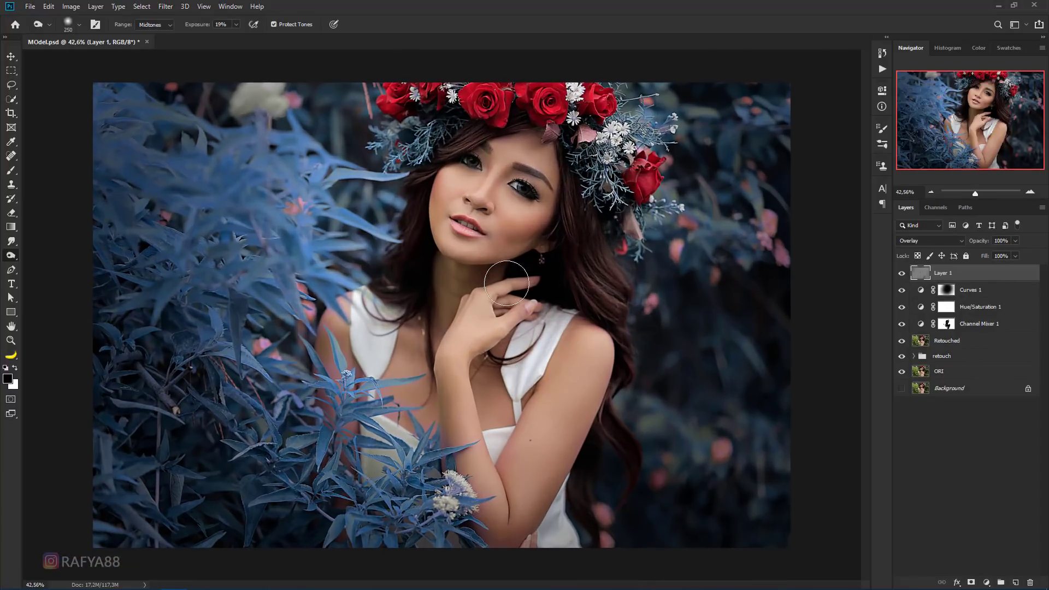
scroll(457, 313, "up", 1)
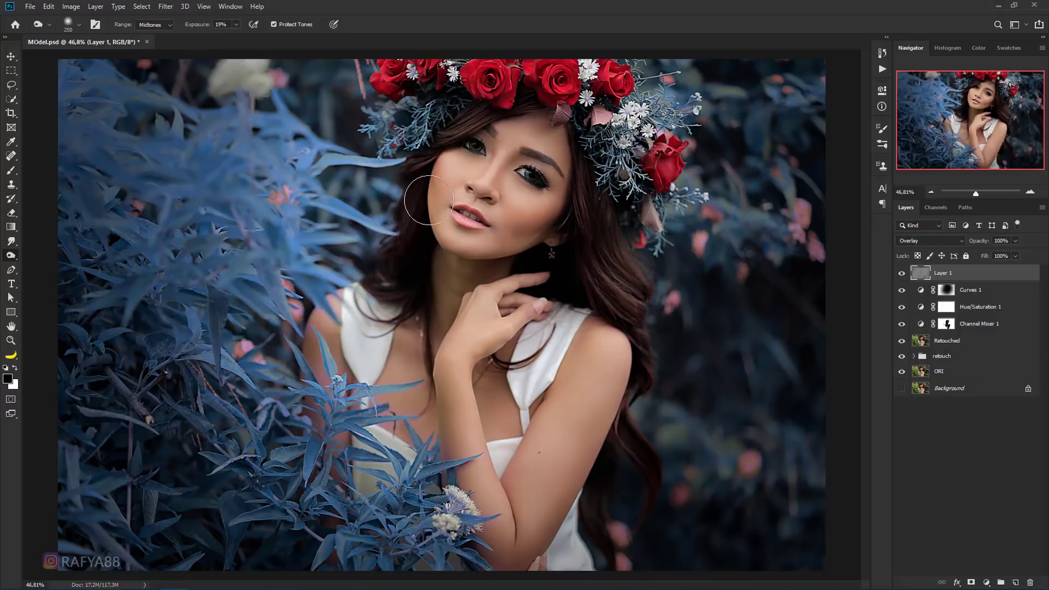
- Switch to the Dodge tool and lighten the skin along the upper arm
right_click(15, 254)
left_click(39, 256)
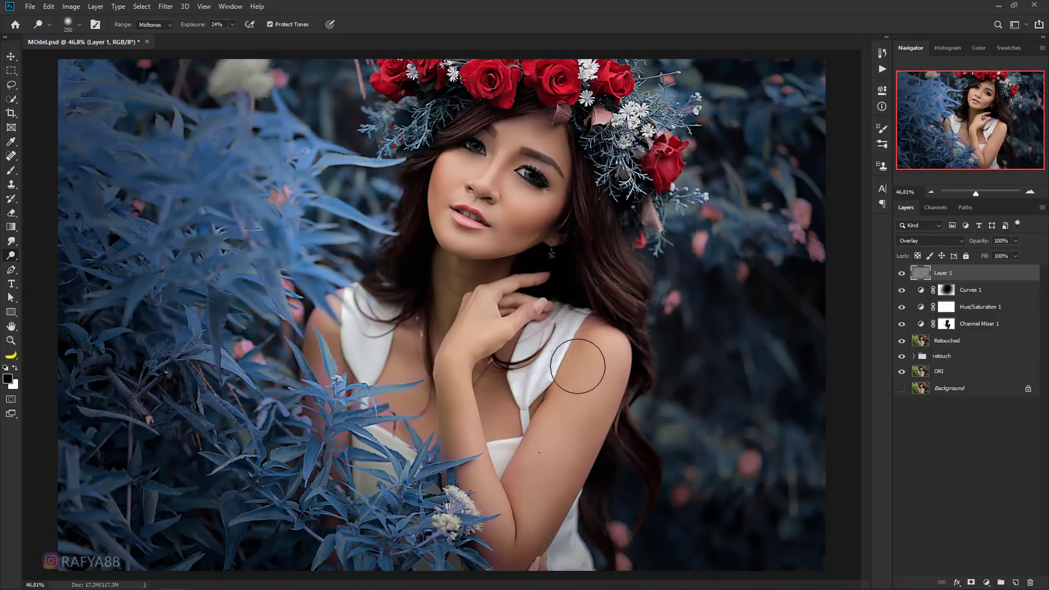
scroll(581, 363, "up", 1)
key("bracketleft")
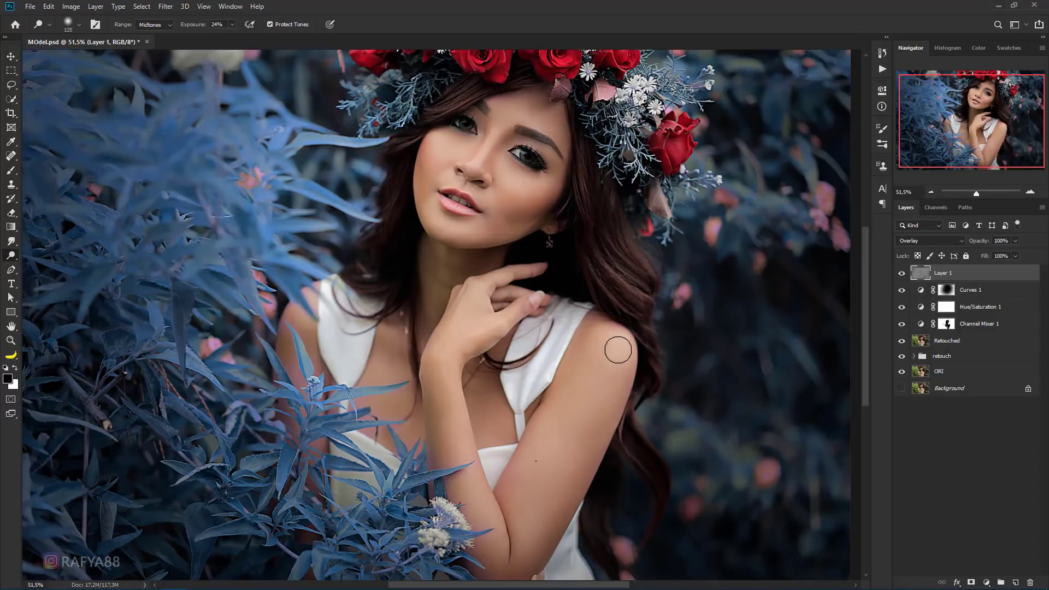
left_click_drag(619, 350, 579, 463)
key("ctrl+z")
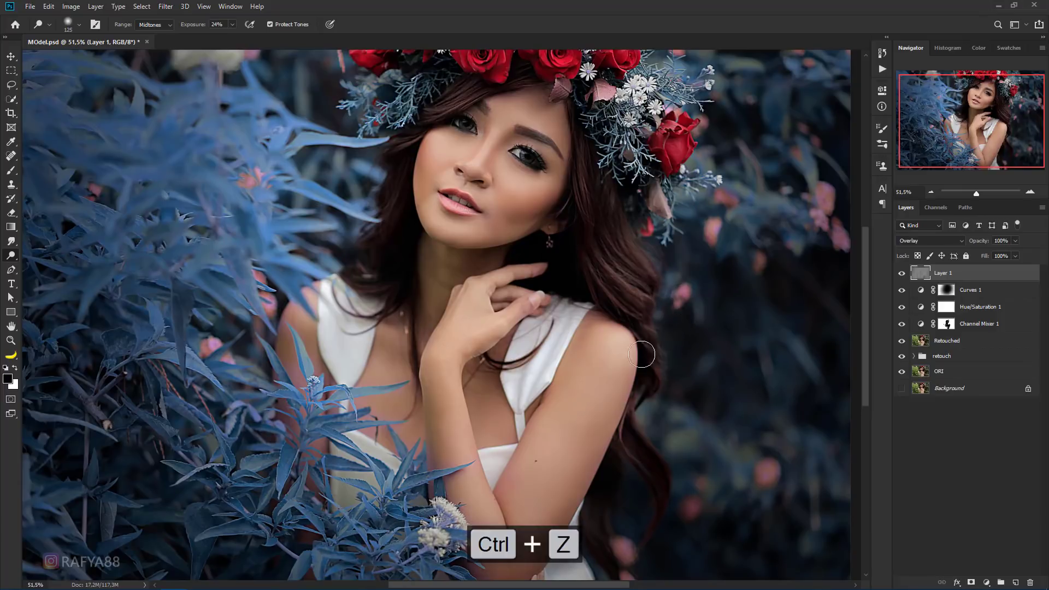
scroll(629, 323, "up", 1)
scroll(552, 295, "up", 1)
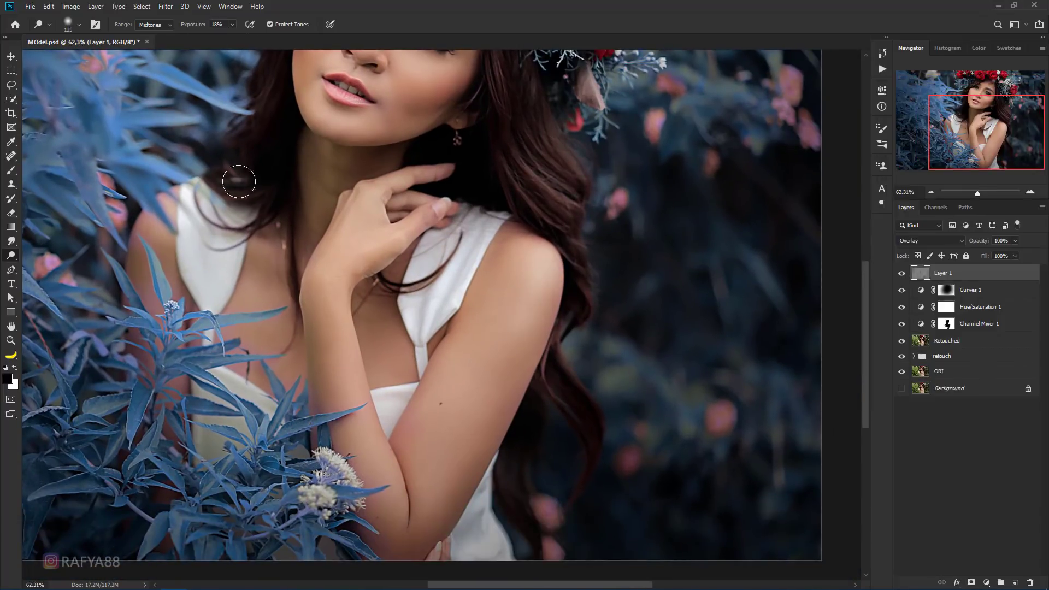
key("bracketright")
key("bracketright")
mouse_move(499, 356)
left_mouse_down()
mouse_move(424, 481)
mouse_move(492, 363)
left_mouse_up()
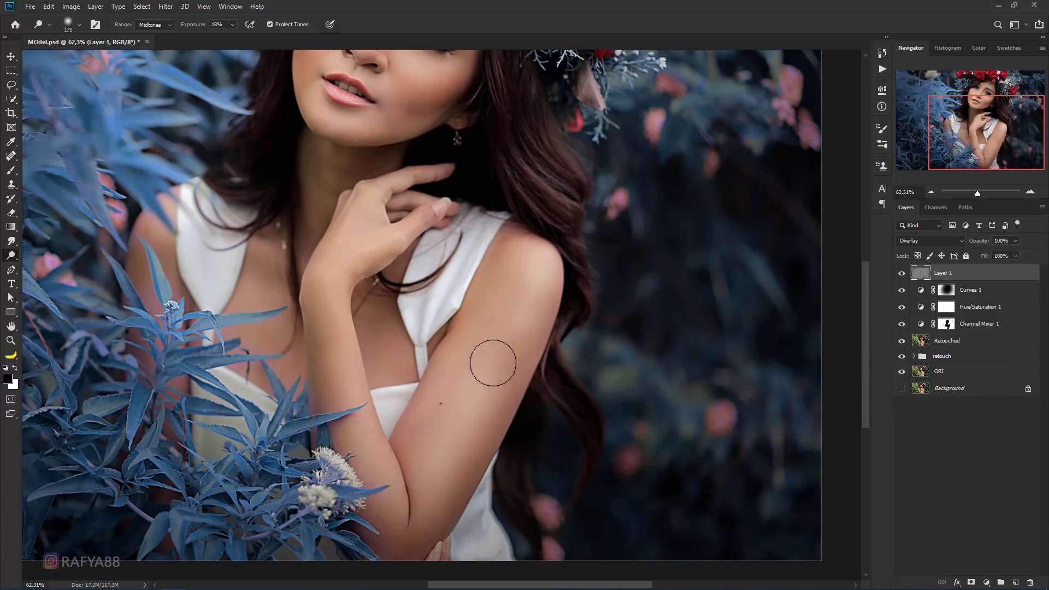
- Dodge the forearm toward the elbow with a resized brush
key("bracketright")
key("bracketright")
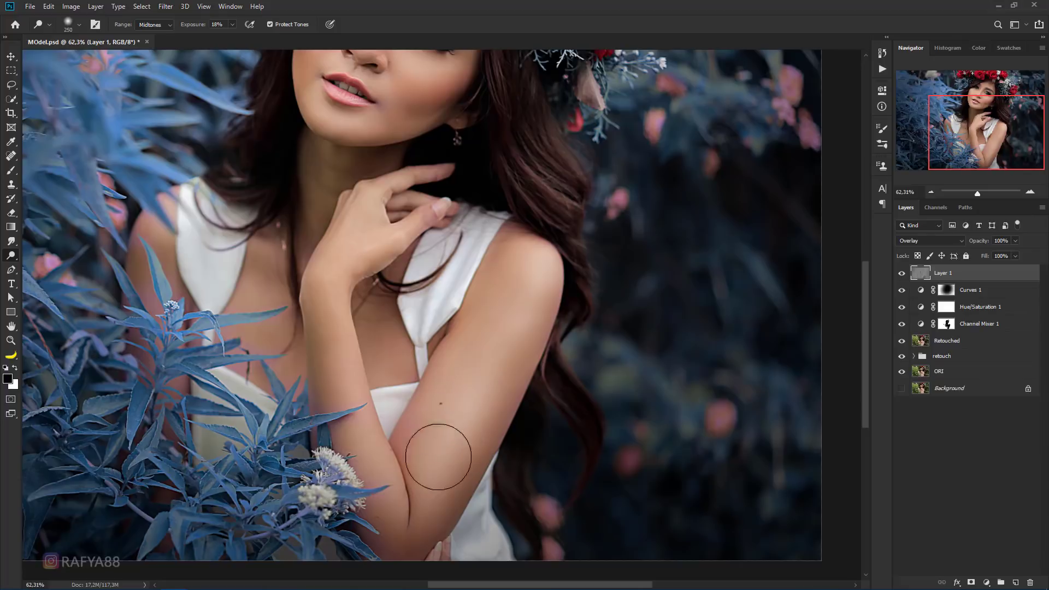
scroll(504, 357, "down", 3)
scroll(555, 393, "down", 2)
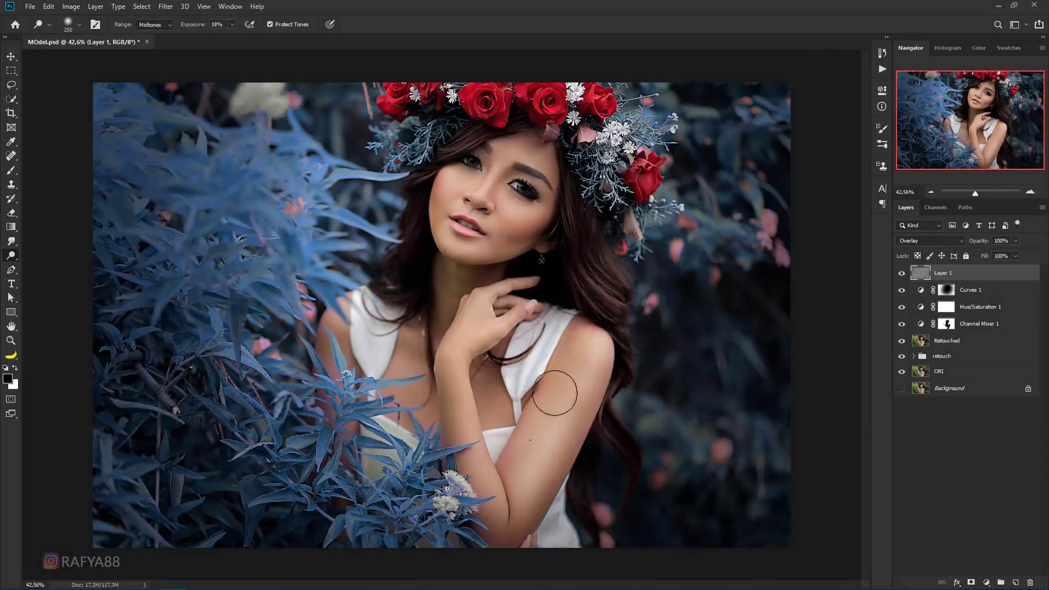
scroll(555, 393, "up", 1)
key("bracketleft")
key("bracketleft")
key("bracketleft")
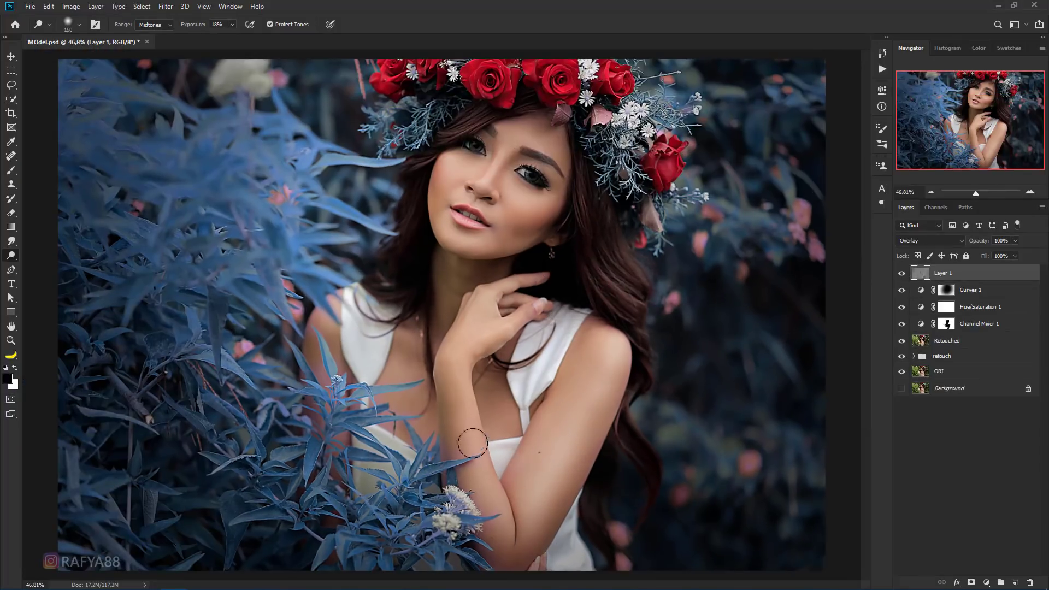
key("bracketleft")
key("bracketleft")
left_click_drag(481, 468, 518, 529)
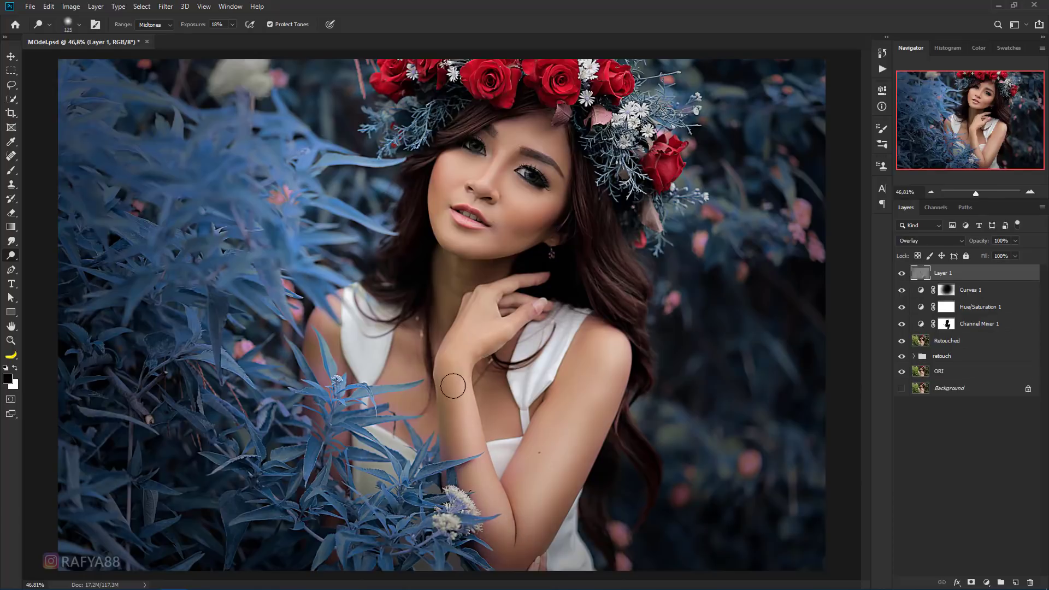
key("bracketright")
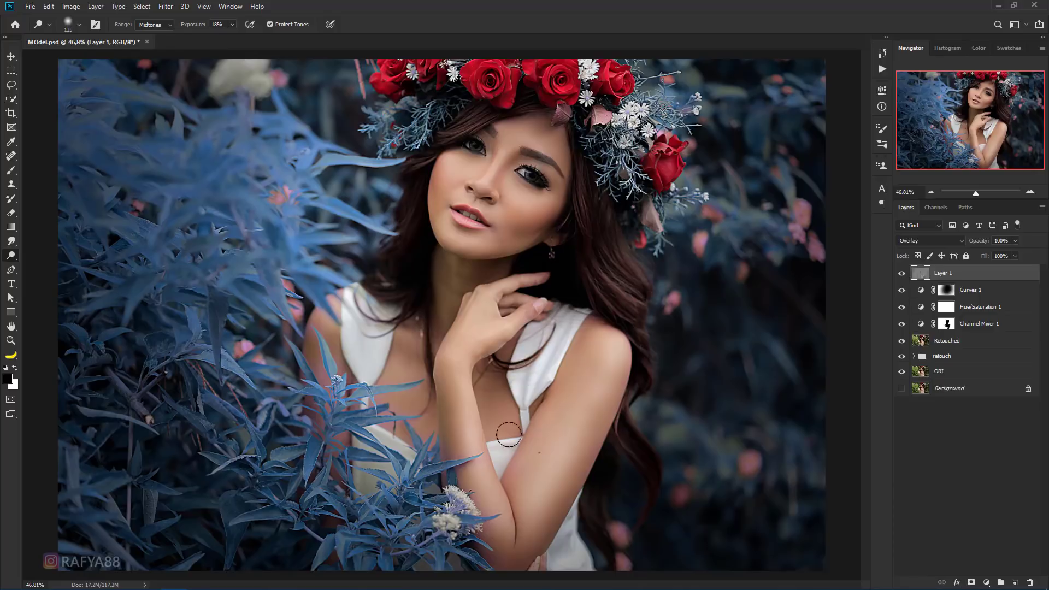
key("ctrl+minus")
key("bracketright")
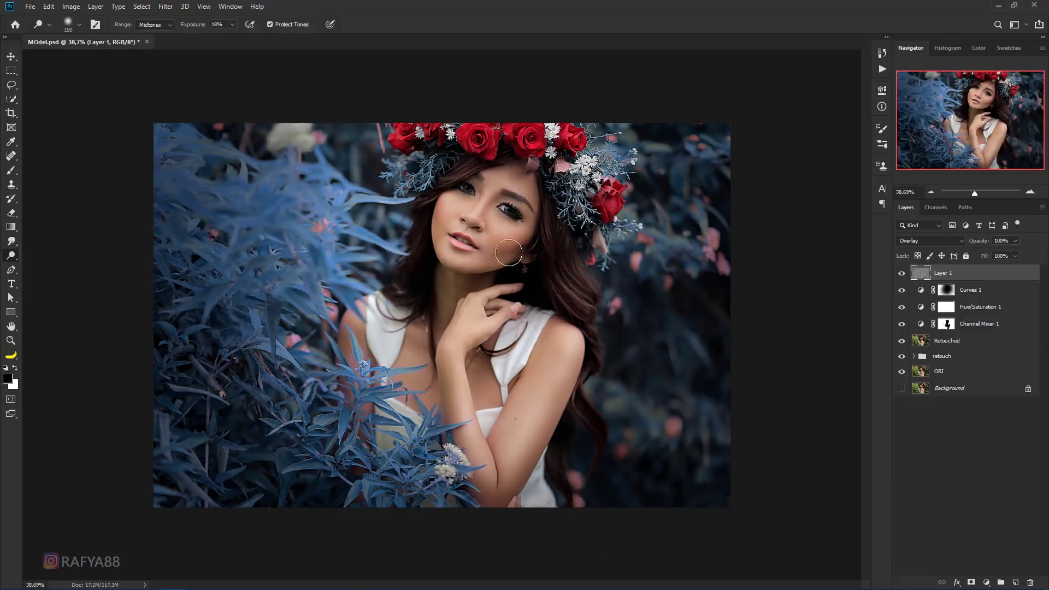
- Dodge the ridge of the nose bridge with a smaller brush
scroll(509, 253, "up", 5)
left_click_drag(496, 172, 495, 202)
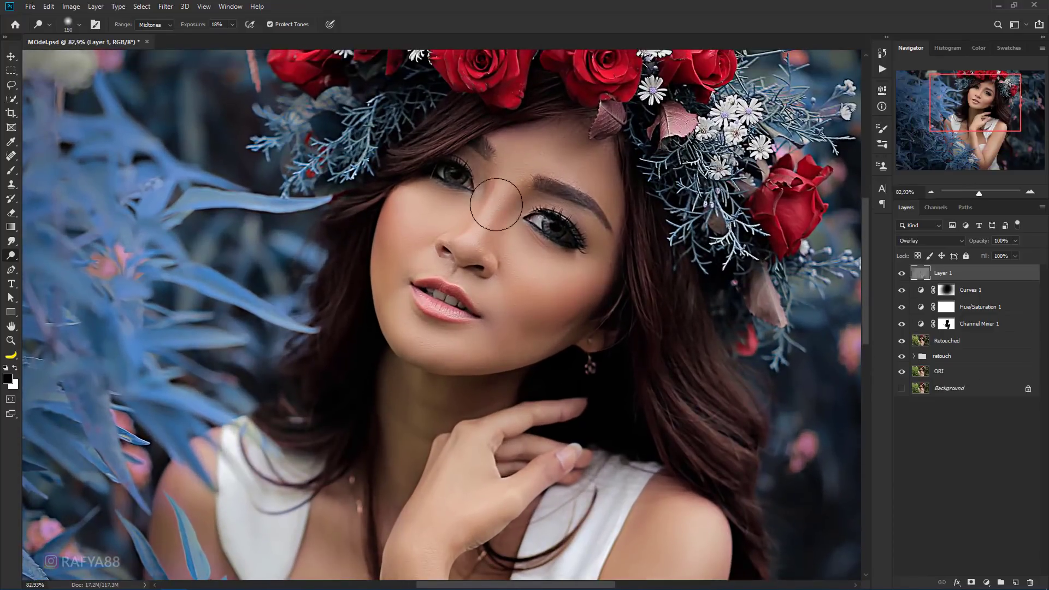
key("bracketleft")
key("bracketleft")
key("bracketleft")
key("bracketleft")
key("bracketleft")
key("bracketleft")
key("bracketleft")
left_click_drag(465, 246, 504, 193)
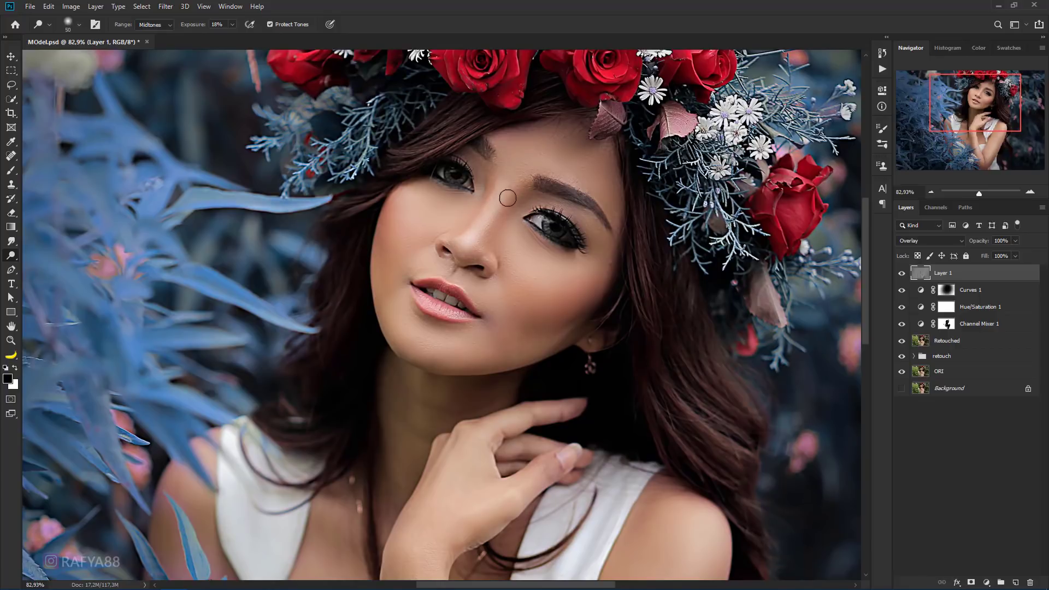
- Dodge the cheek, chin and nose-tip highlights, undoing one stray stroke
key("bracketright")
key("bracketright")
key("bracketright")
key("bracketright")
key("bracketright")
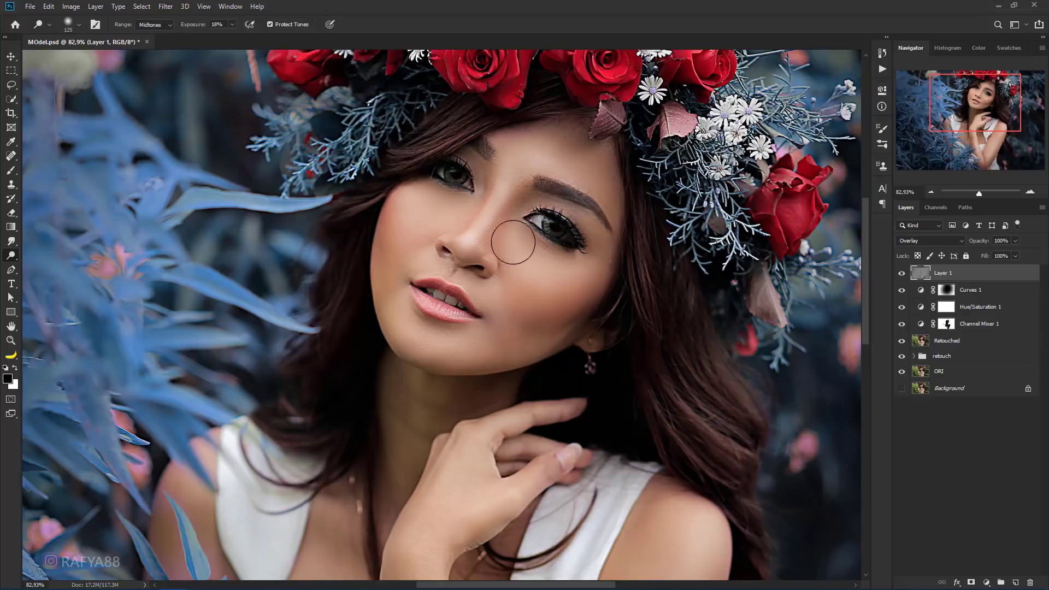
key("bracketright")
key("bracketright")
key("bracketleft")
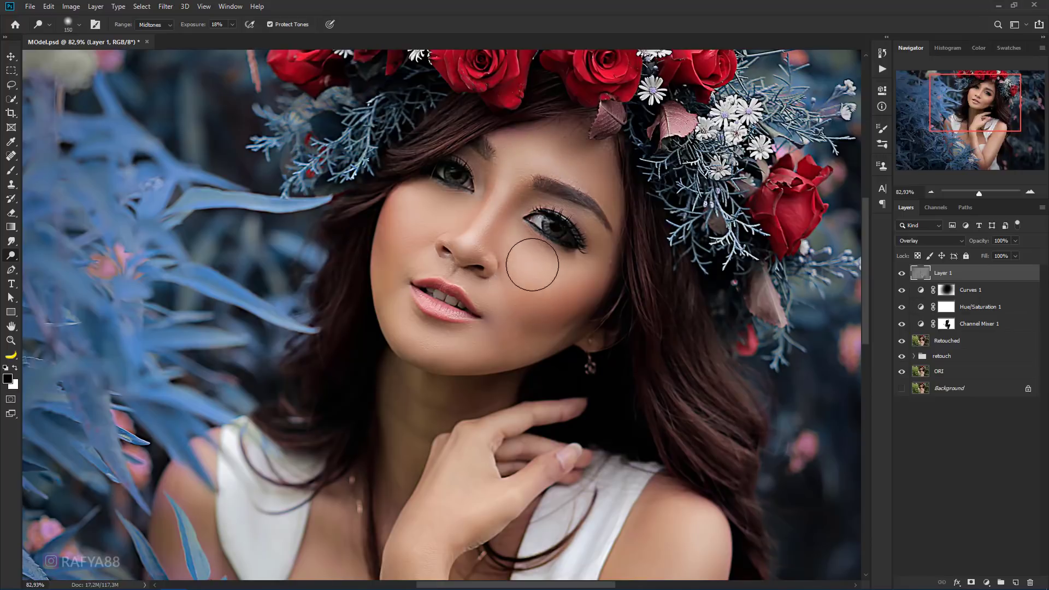
key("bracketleft")
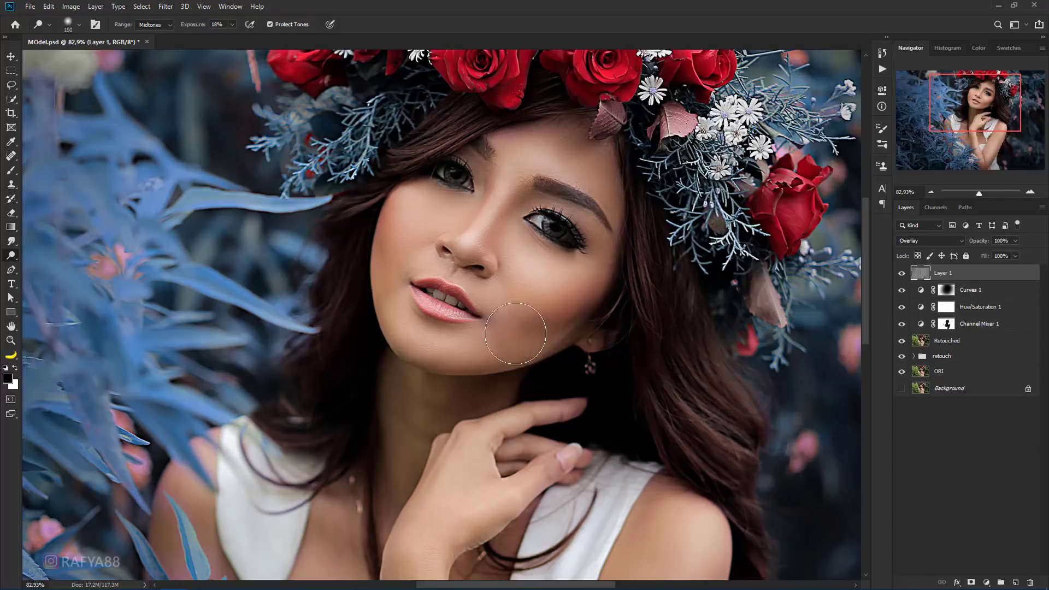
key("bracketright")
key("ctrl+z")
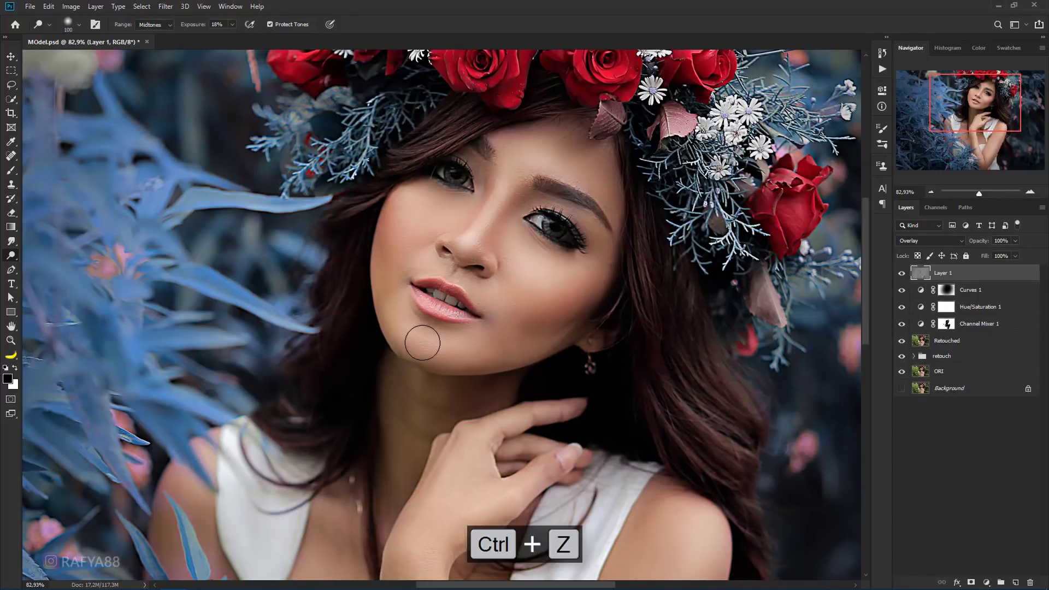
key("bracketleft")
key("bracketleft")
key("bracketright")
key("bracketright")
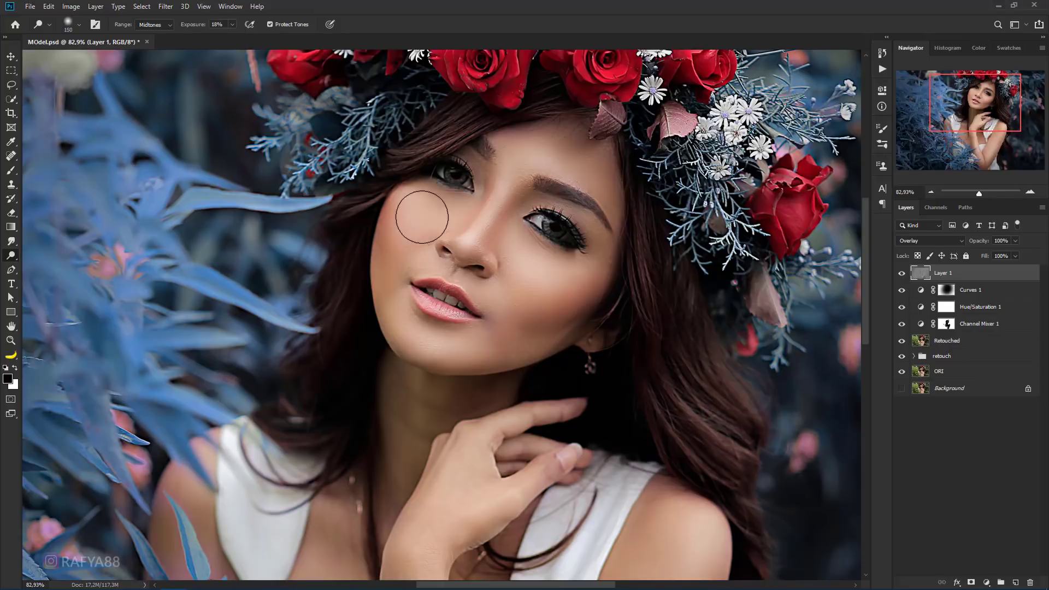
key("bracketleft")
key("bracketleft")
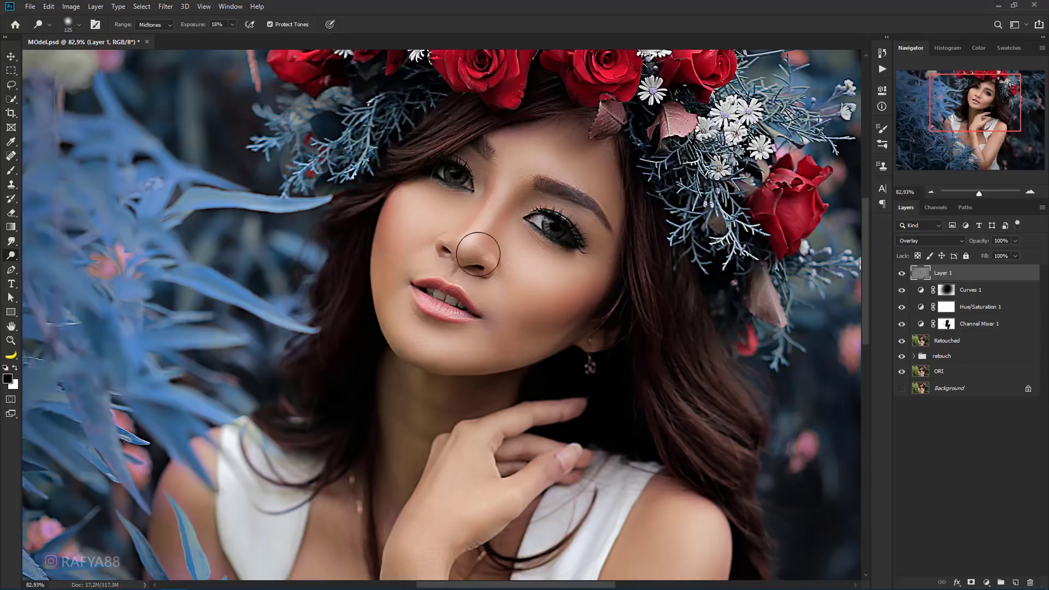
key("bracketleft")
key("bracketleft")
key("bracketleft")
key("bracketleft")
scroll(525, 231, "down", 3)
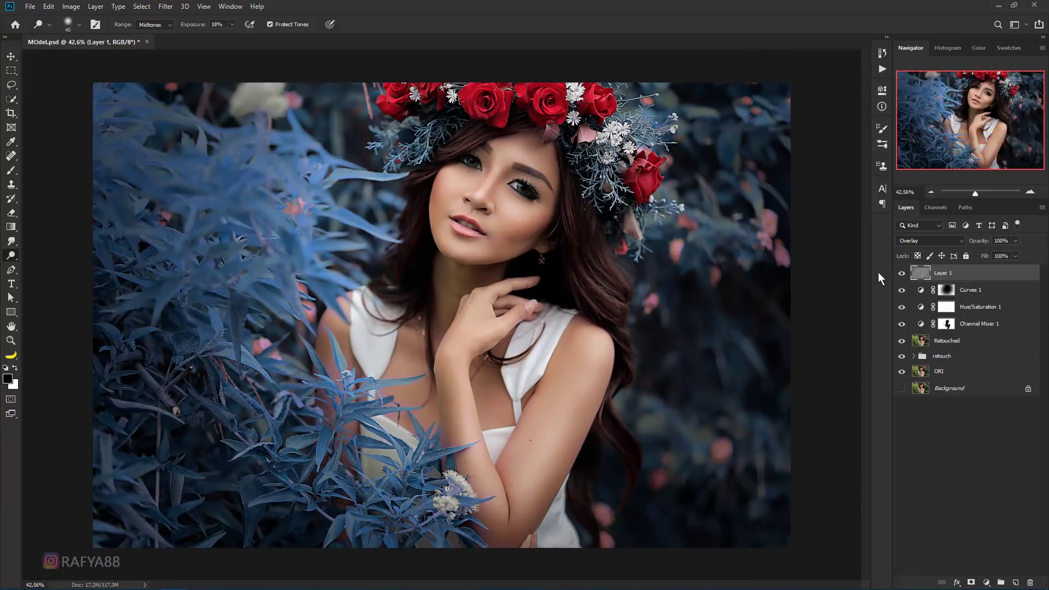
- Compare the portrait with Layer 1 hidden and shown, then resize the dodge brush
left_click(902, 276)
left_click(902, 275)
key("bracketright")
key("bracketright")
key("bracketright")
scroll(508, 224, "up", 2)
key("bracketleft")
scroll(579, 246, "down", 1)
scroll(563, 230, "down", 1)
scroll(546, 208, "up", 2)
scroll(527, 177, "up", 2)
key("bracketleft")
key("bracketleft")
key("bracketleft")
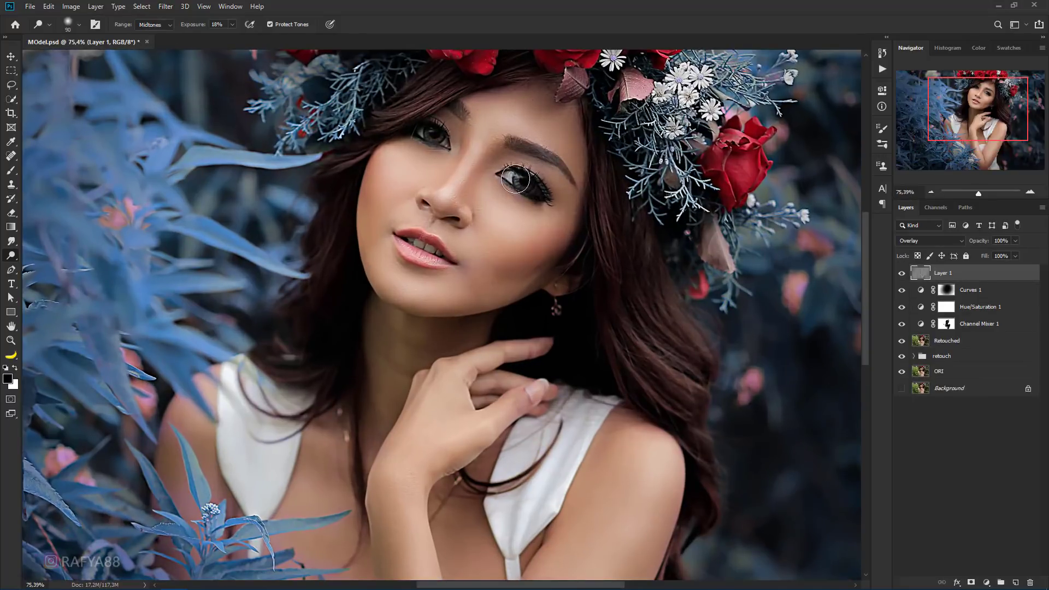
scroll(428, 137, "down", 2)
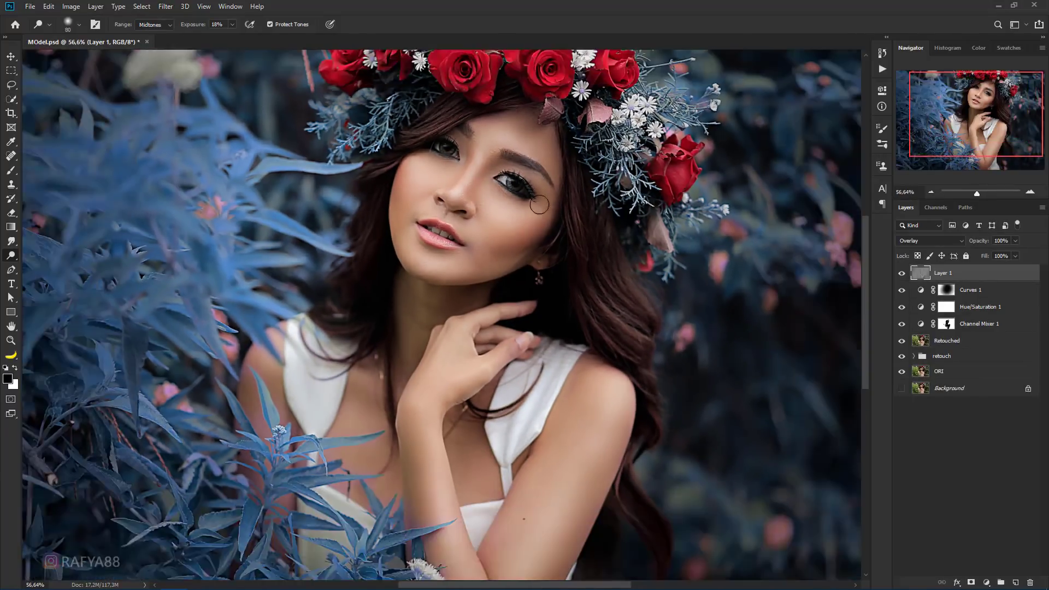
scroll(559, 200, "down", 2)
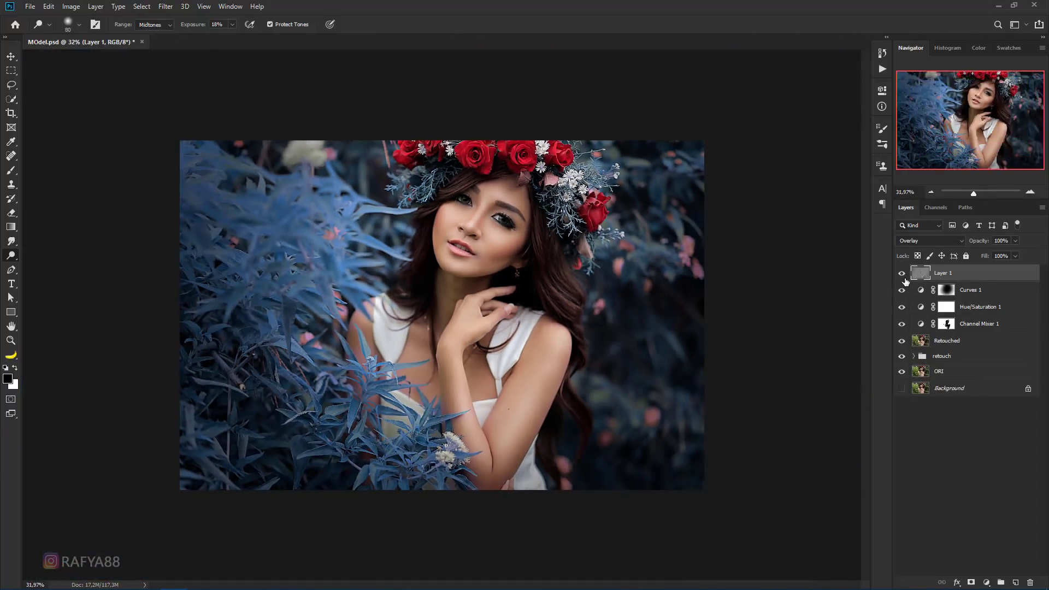
- Recheck Layer 1 on/off and dodge the neck and chest, leaving it visible
left_click(902, 274)
left_click(902, 275)
scroll(442, 287, "up", 1)
scroll(442, 287, "up", 2)
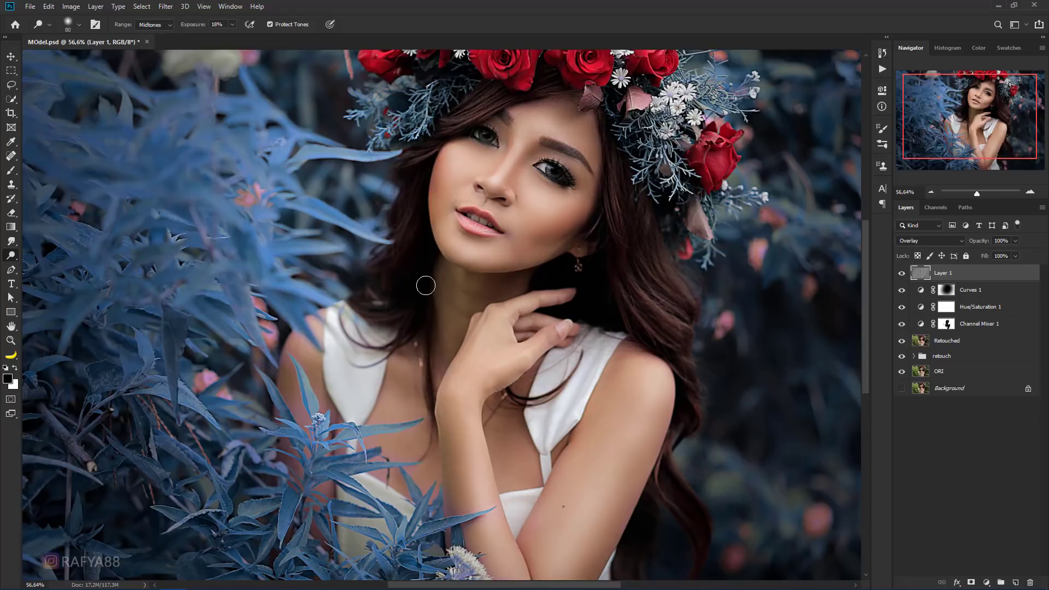
scroll(426, 286, "down", 1)
scroll(426, 289, "down", 1)
scroll(431, 230, "down", 1)
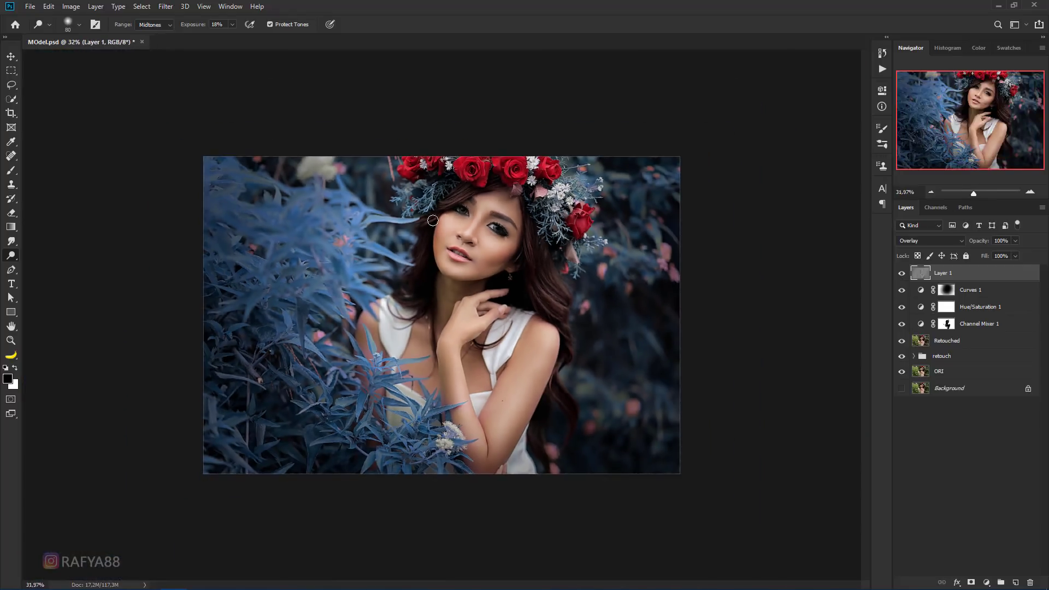
scroll(437, 328, "up", 2)
key("bracketright")
key("bracketright")
key("bracketright")
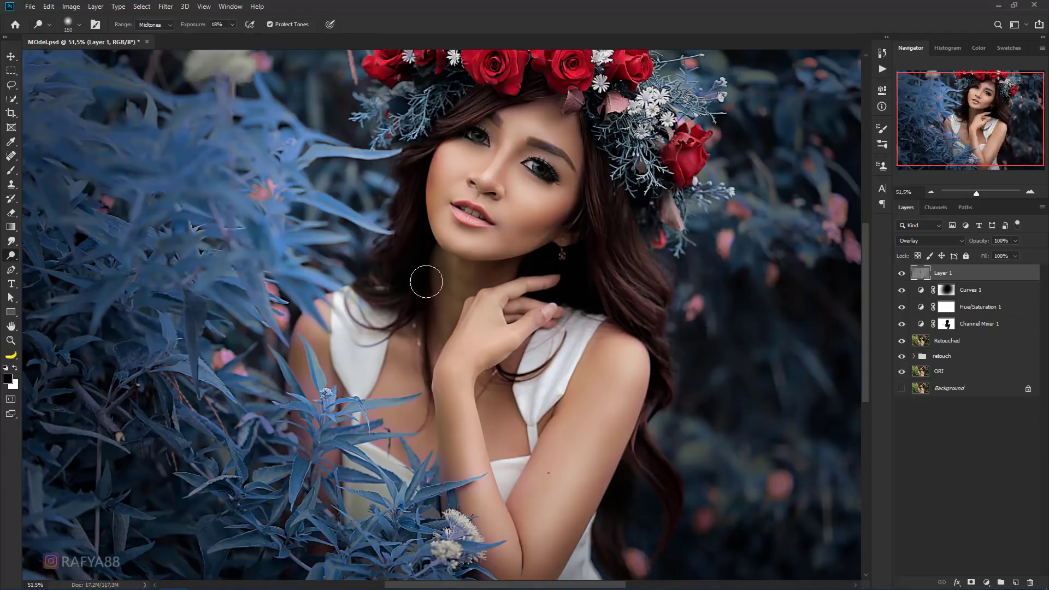
scroll(456, 268, "down", 2)
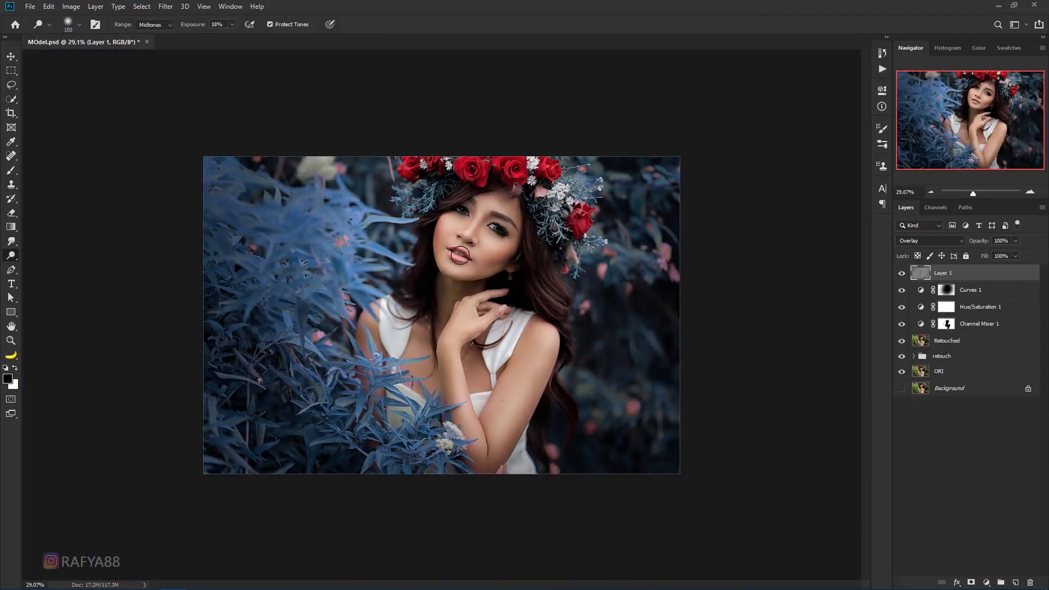
scroll(536, 234, "down", 1)
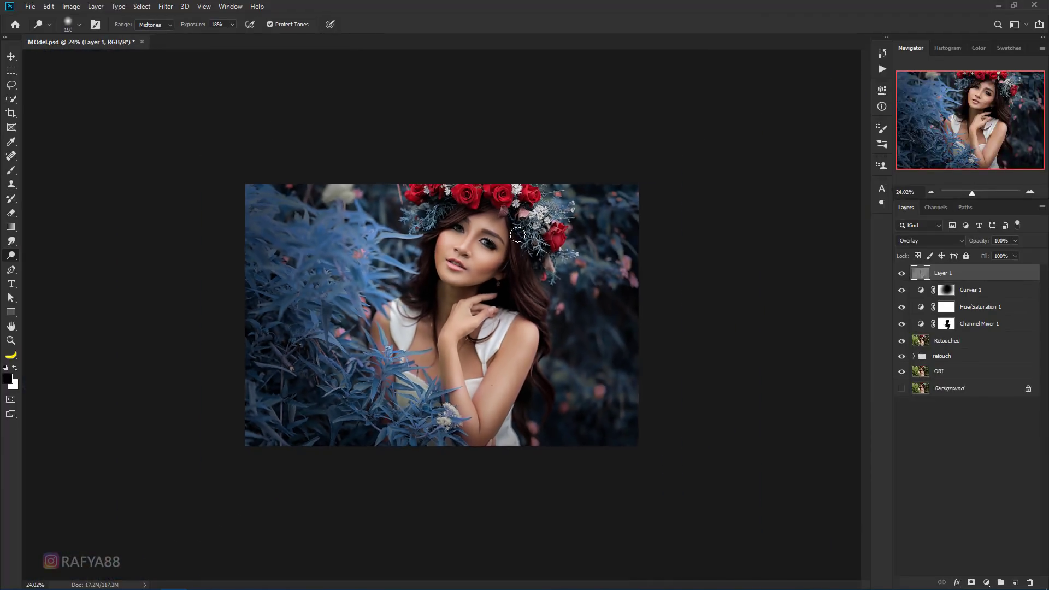
scroll(518, 235, "up", 1)
scroll(518, 235, "up", 1)
left_click(902, 273)
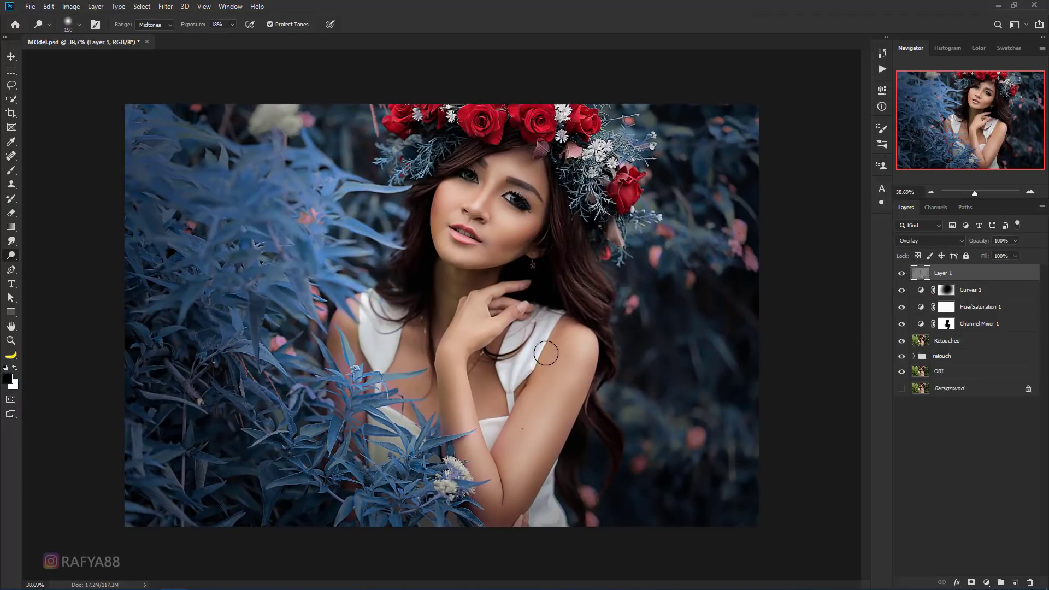
scroll(544, 358, "up", 1)
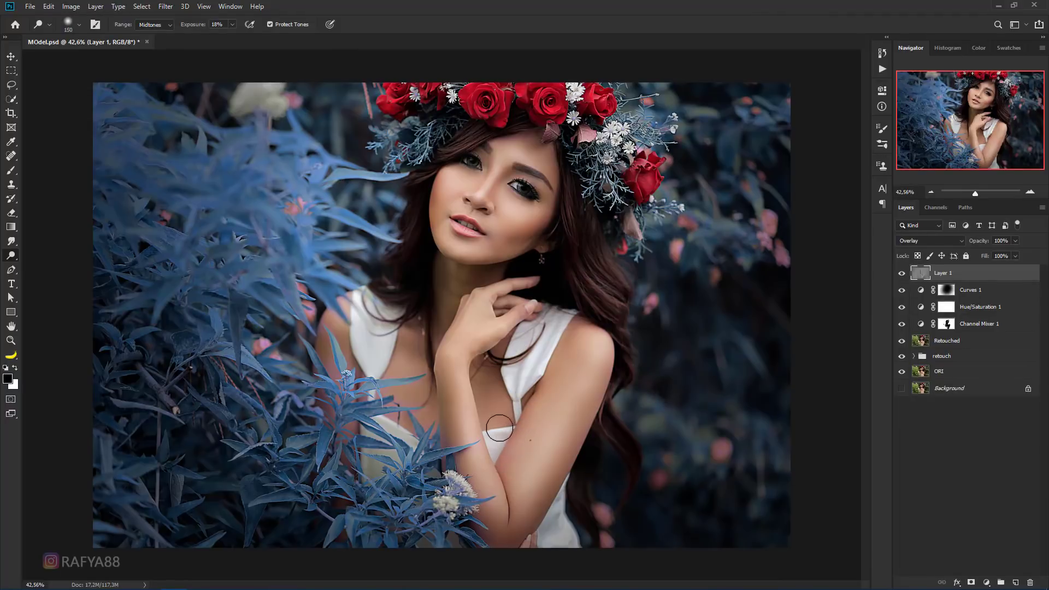
scroll(443, 328, "down", 3)
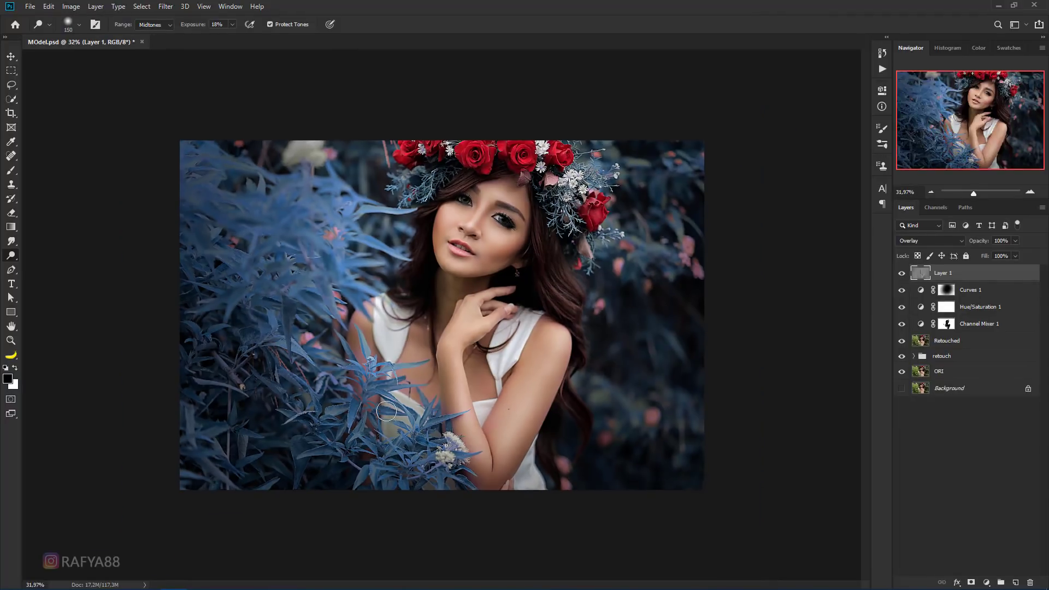
scroll(833, 294, "down", 3)
scroll(833, 293, "up", 2)
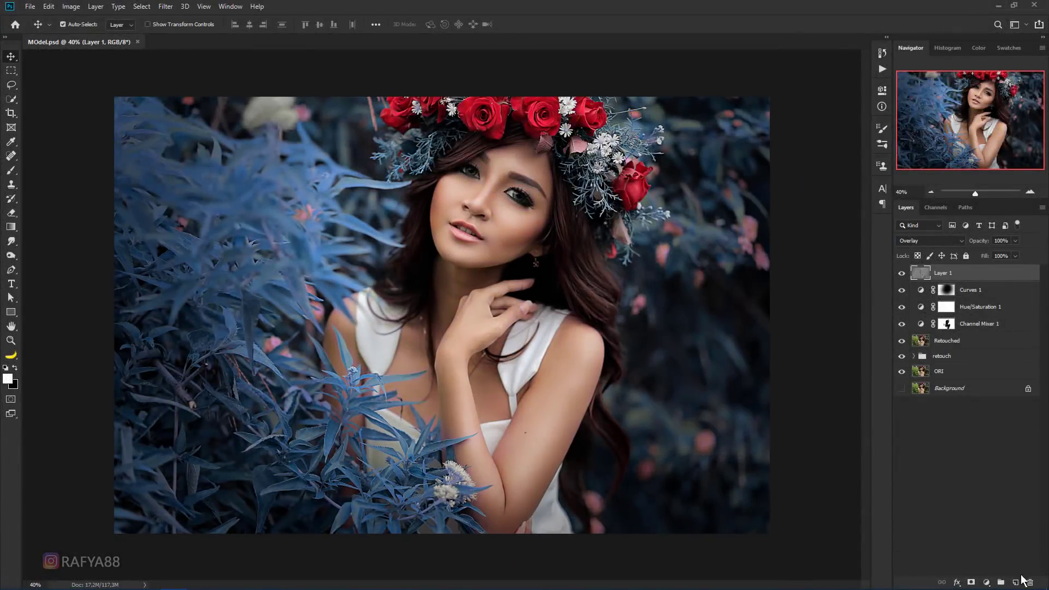
- Add Layer 2 and set the foreground colour to coral red e66b6b
left_click(1017, 581)
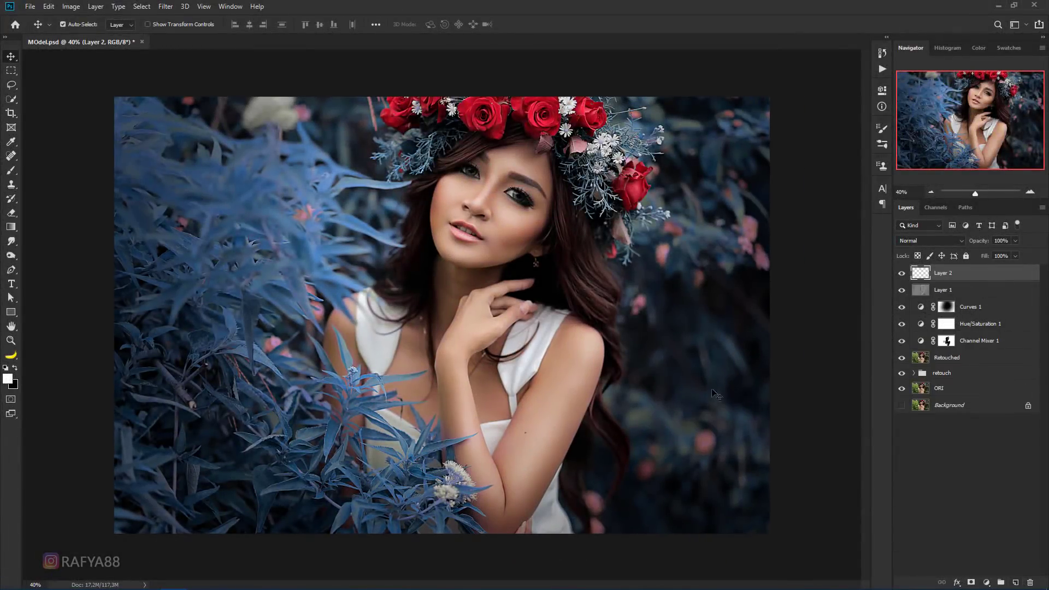
scroll(393, 164, "up", 2)
scroll(392, 164, "up", 3)
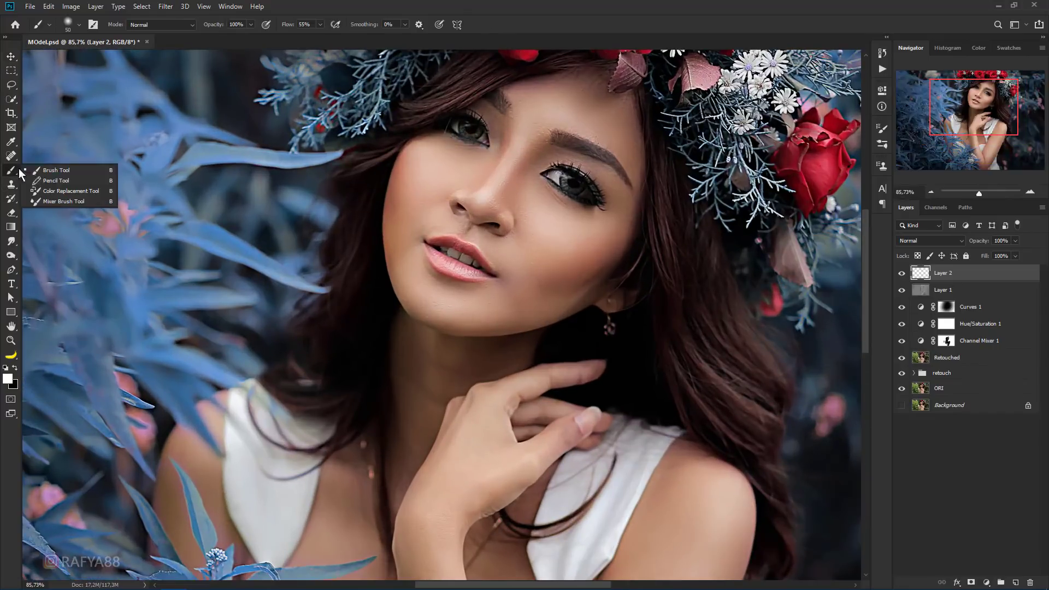
left_click(8, 378)
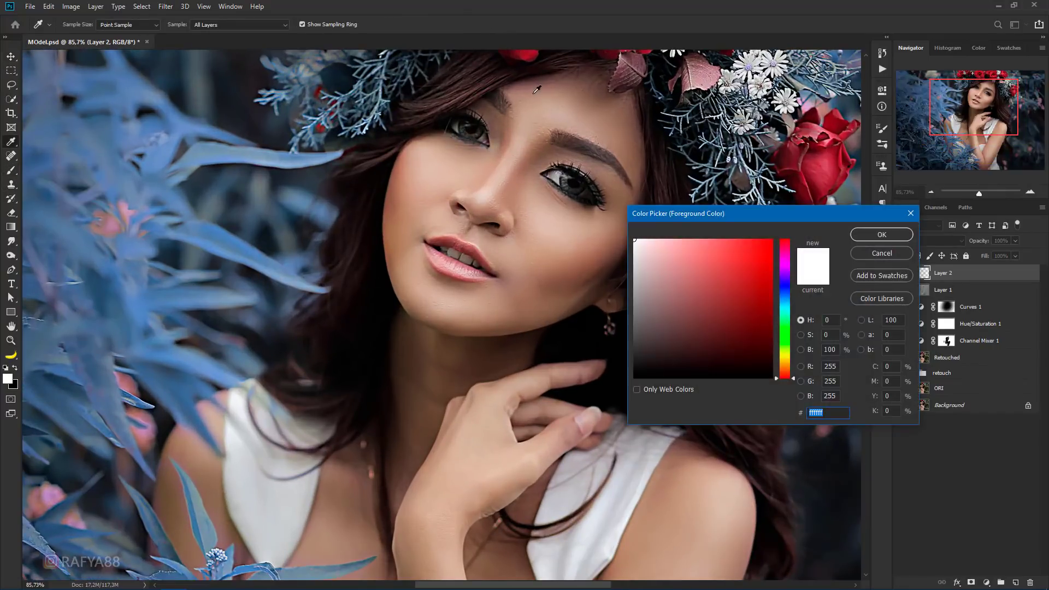
left_click(709, 253)
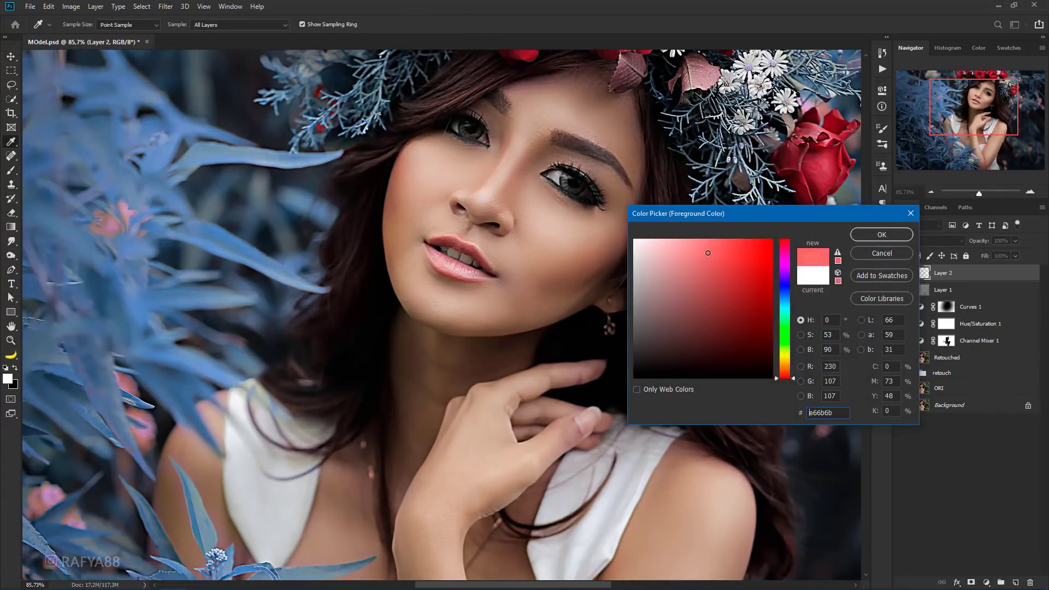
left_click(857, 237)
- Brush coral red over the lower and upper lips
key("b")
scroll(455, 271, "up", 2)
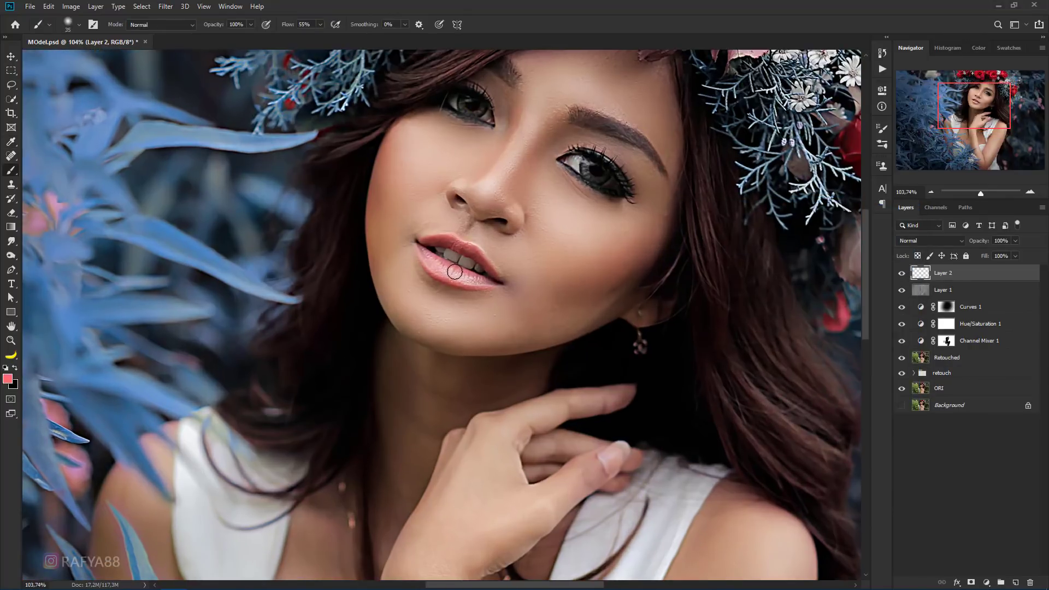
mouse_move(454, 271)
left_mouse_down()
mouse_move(426, 252)
mouse_move(486, 283)
mouse_move(485, 261)
left_mouse_up()
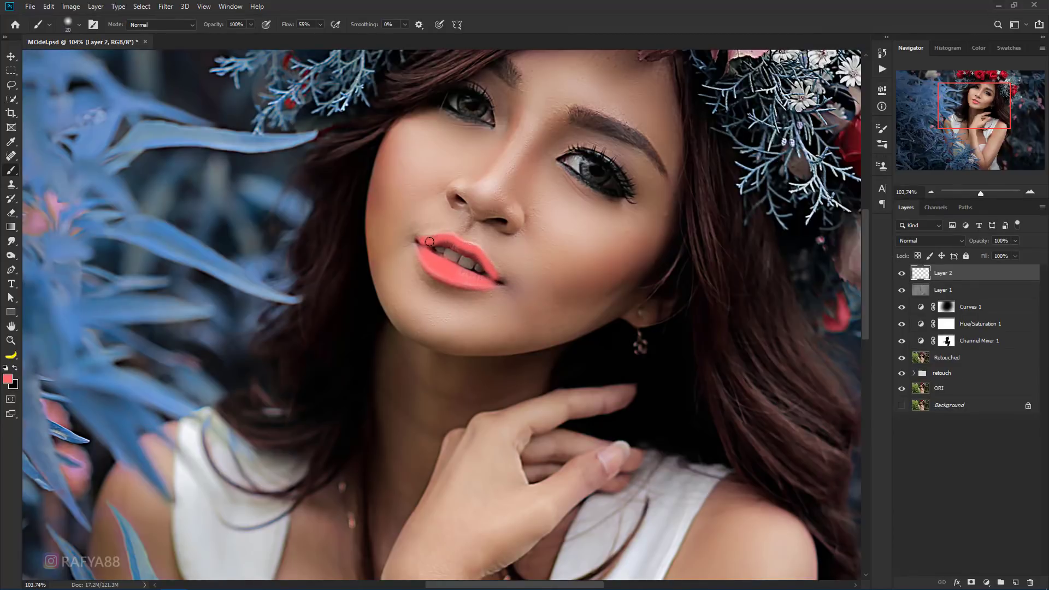
left_click_drag(430, 241, 476, 257)
- Blend Layer 2 in Color mode at about 54% opacity
left_click(930, 240)
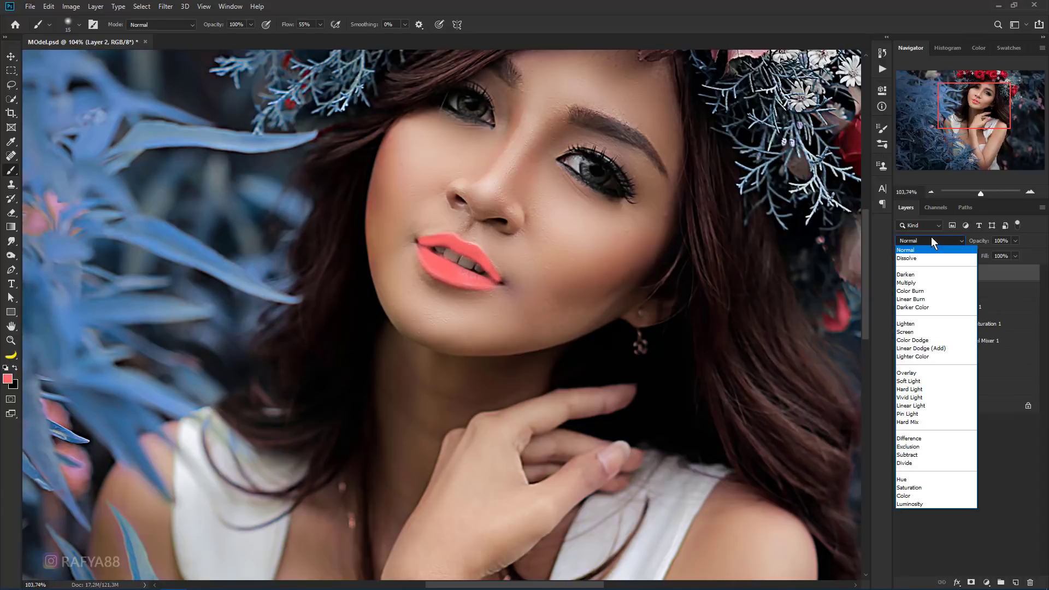
left_click(917, 496)
left_click_drag(977, 243, 959, 246)
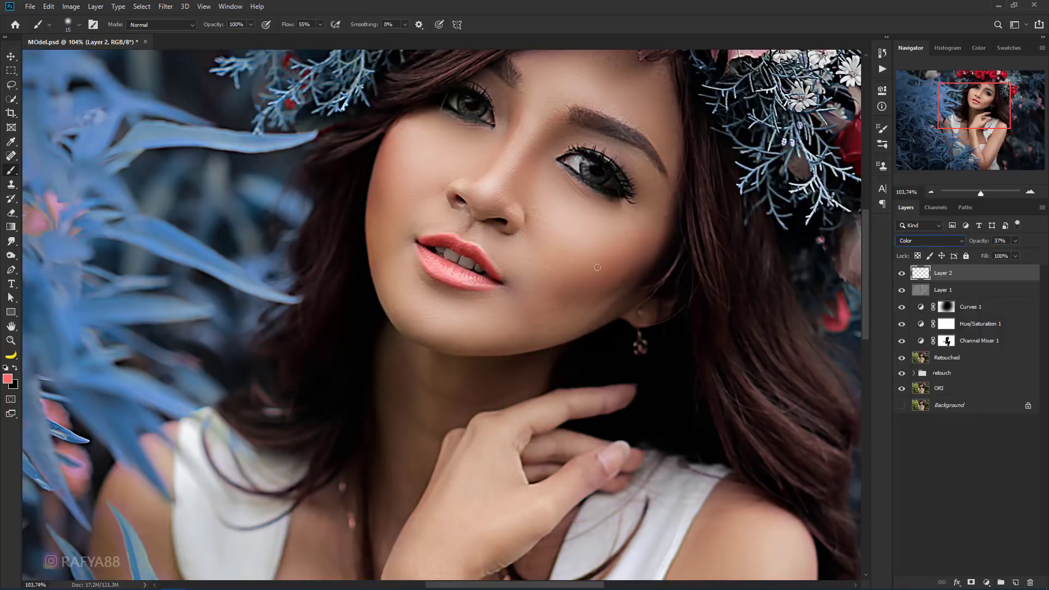
left_click_drag(973, 194, 974, 194)
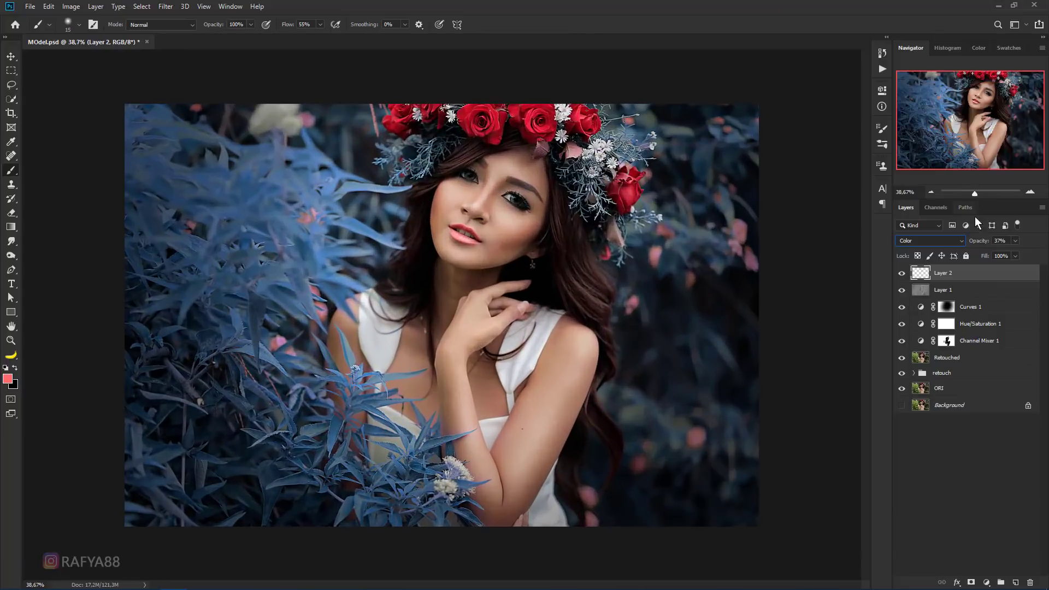
left_click_drag(987, 244, 990, 244)
- Apply Hue/Saturation to Layer 2's lips with Hue +4 and Saturation +8
key("ctrl+u")
key("i")
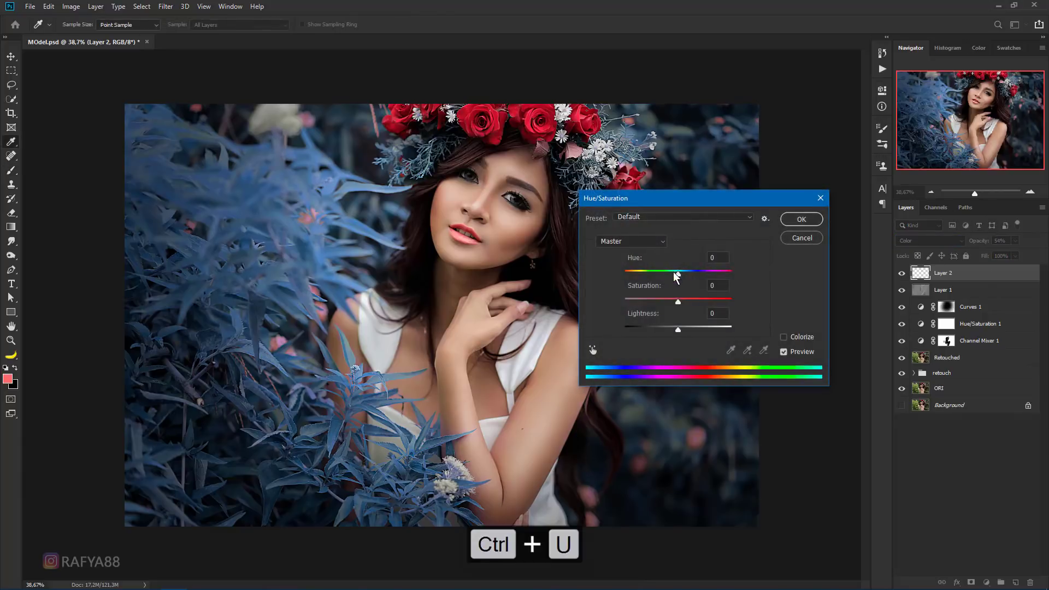
mouse_move(678, 272)
left_mouse_down()
mouse_move(691, 274)
mouse_move(683, 302)
left_mouse_up()
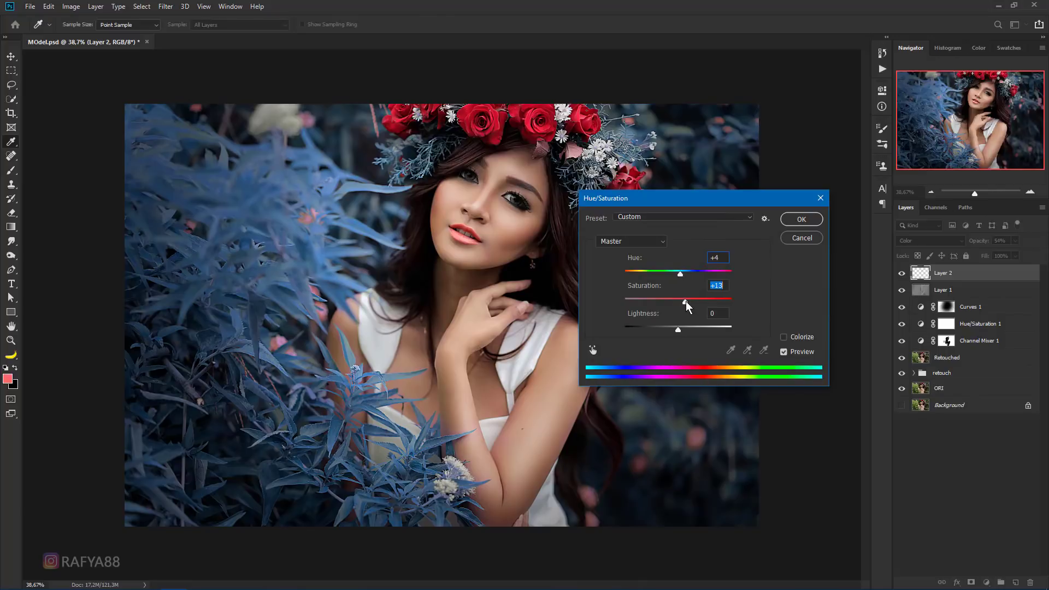
left_click(787, 221)
left_click_drag(974, 194, 976, 194)
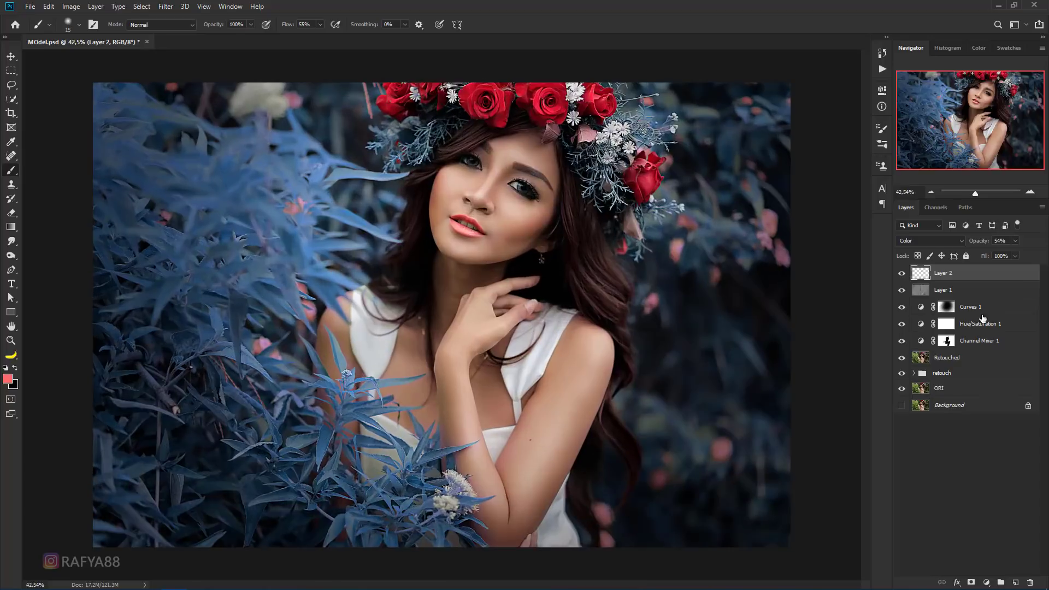
- Merge visible layers into Layer 3 and start an Iris Blur shaped around the model
key("ctrl+shift+alt+e")
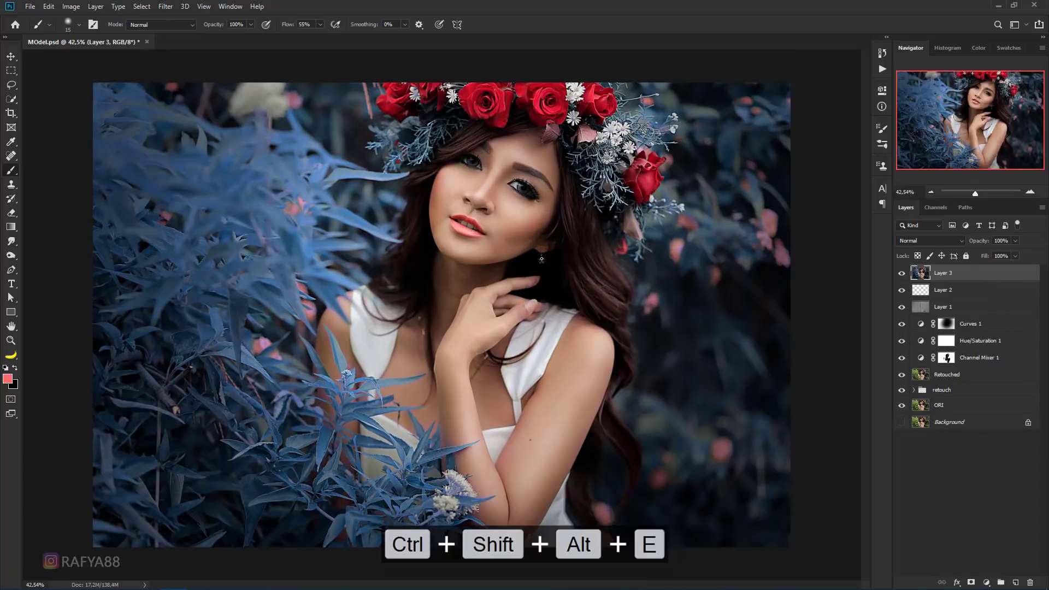
key("ctrl+0")
left_click(173, 9)
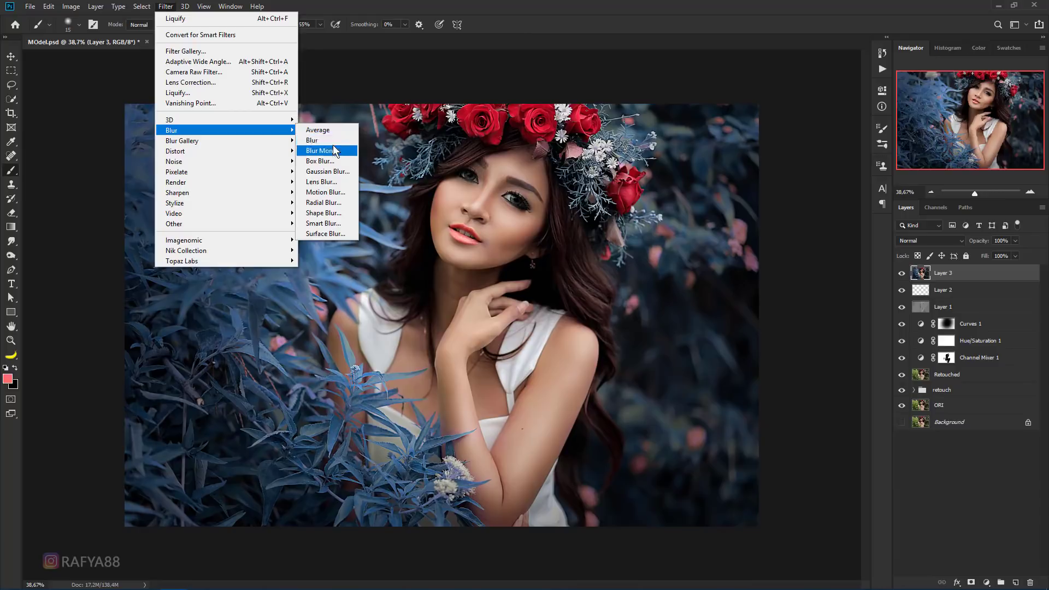
mouse_move(182, 141)
left_click(320, 151)
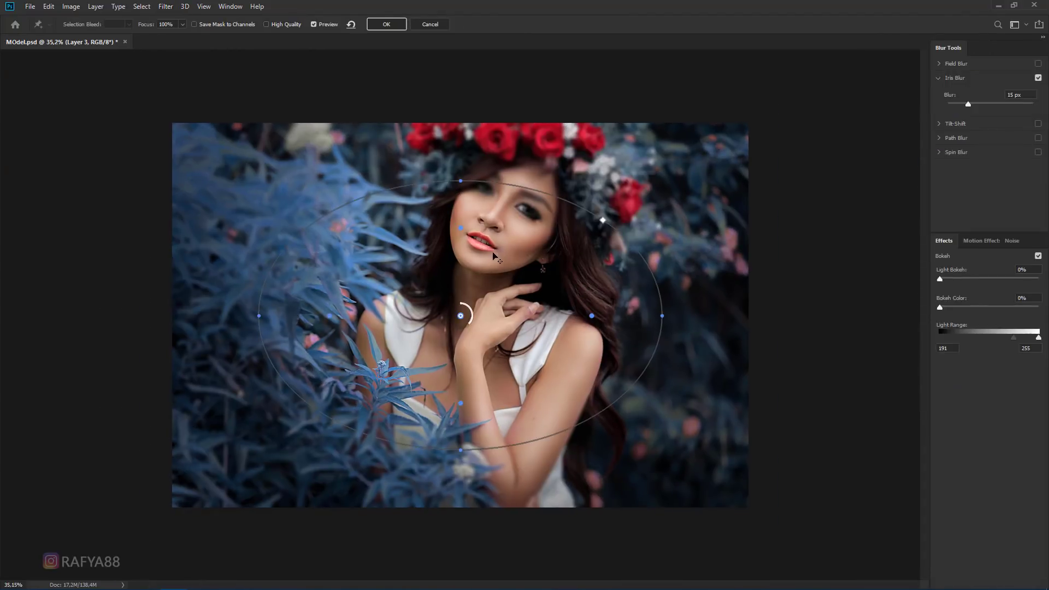
left_click_drag(461, 181, 486, 109)
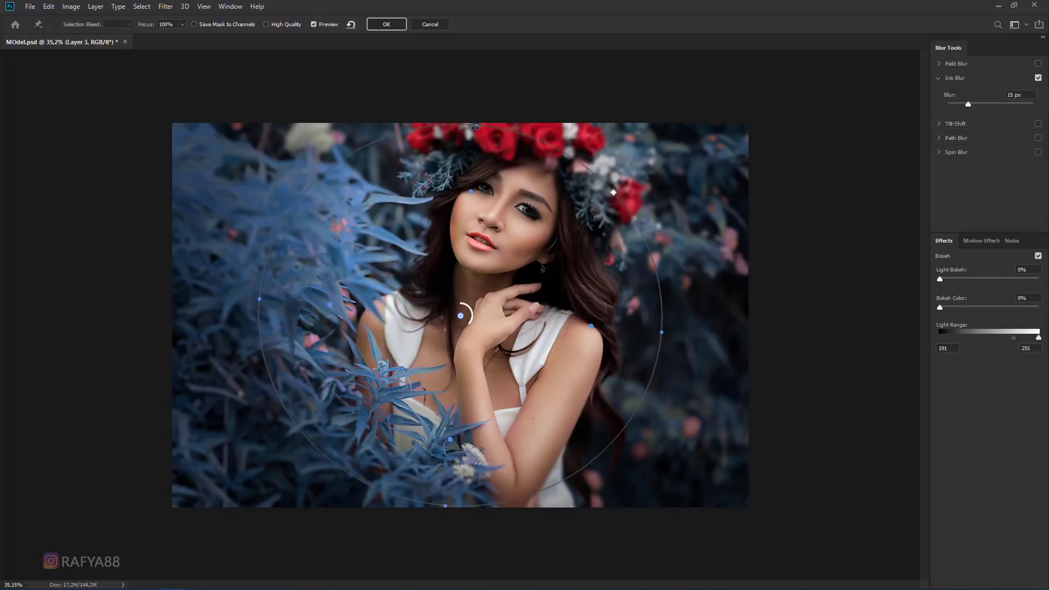
left_click_drag(441, 430, 448, 410)
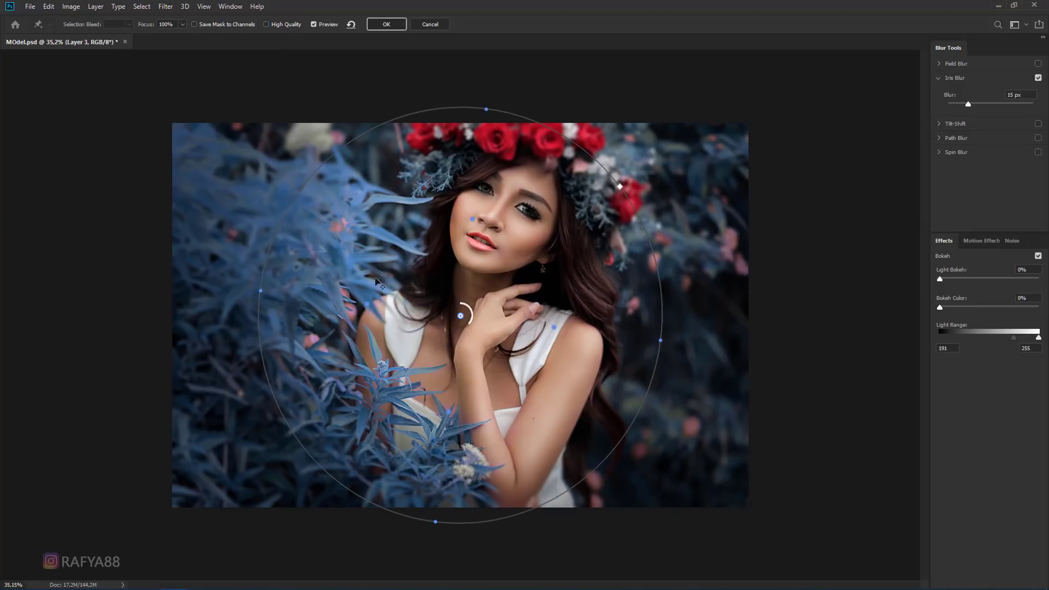
left_click_drag(260, 291, 185, 290)
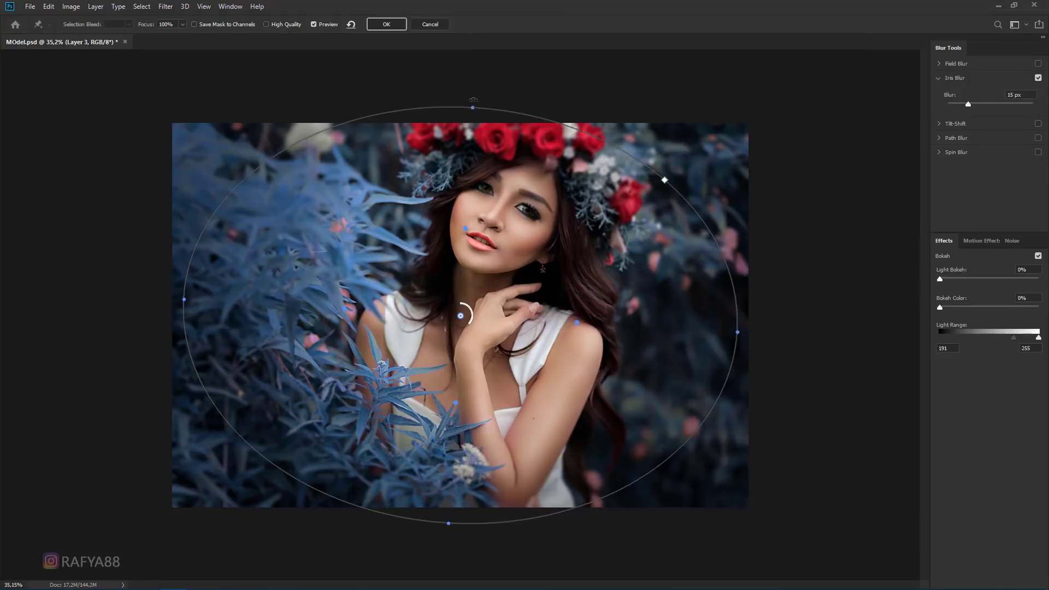
left_click_drag(486, 109, 487, 63)
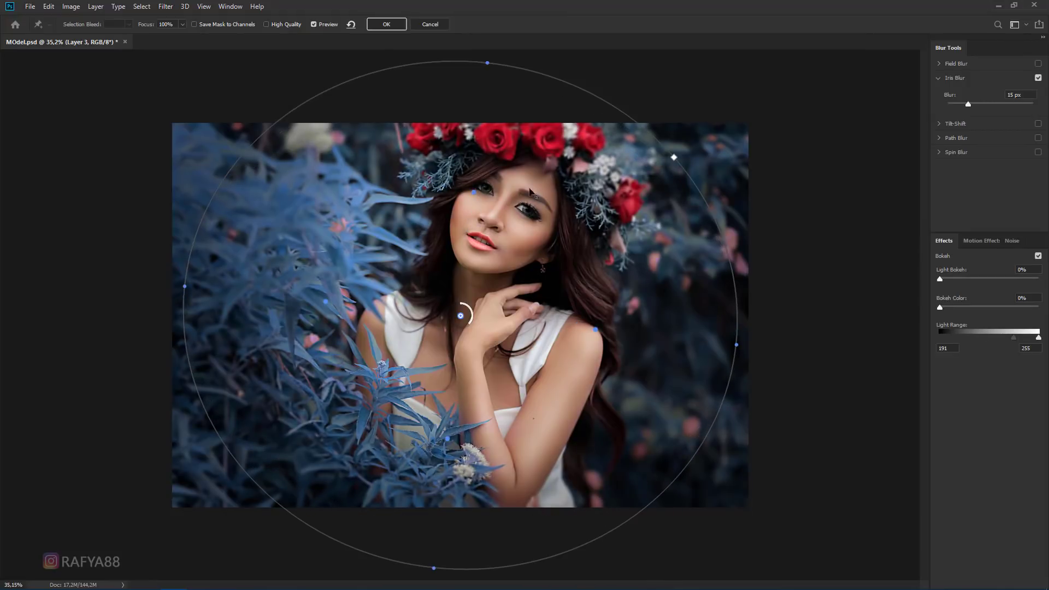
- Set the iris blur to 14 px, centre the sharp area on the face, and apply
mouse_move(469, 307)
left_mouse_down()
mouse_move(471, 318)
mouse_move(458, 291)
left_mouse_up()
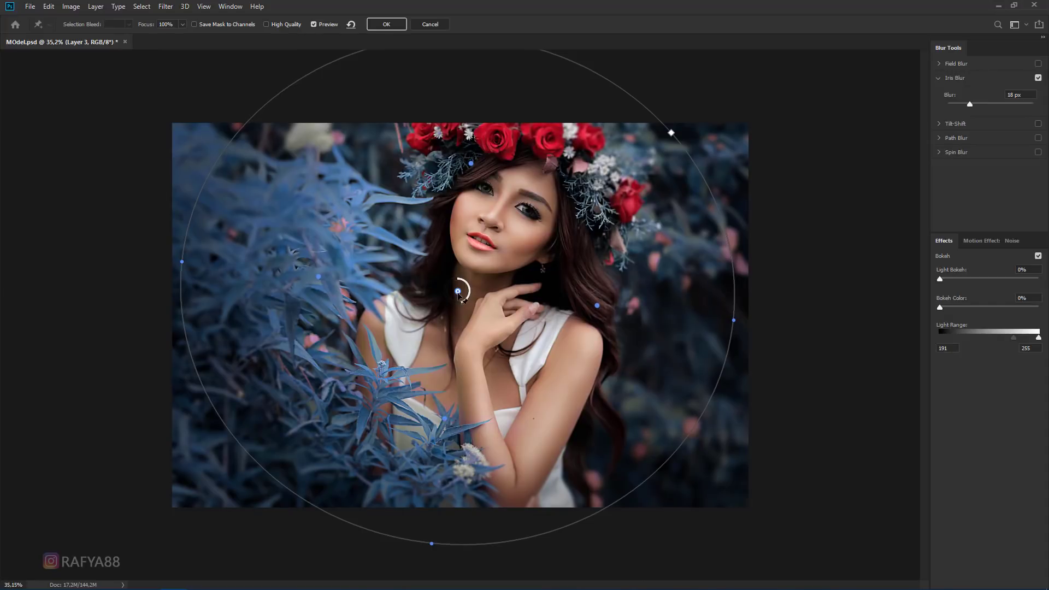
left_click_drag(459, 294, 461, 300)
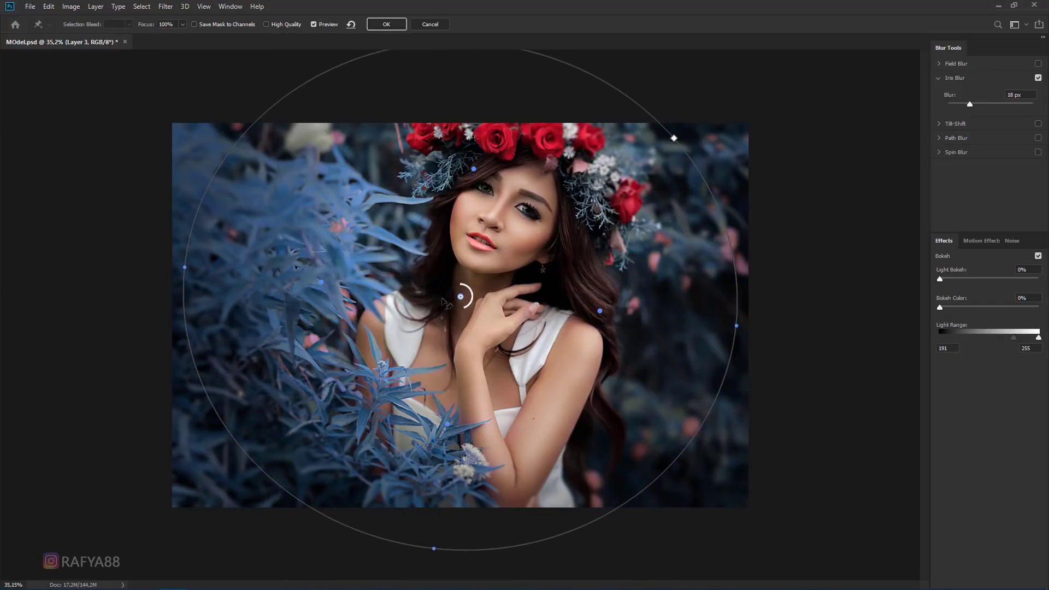
left_click_drag(349, 278, 329, 282)
left_click_drag(462, 298, 464, 278)
left_click_drag(449, 396, 451, 385)
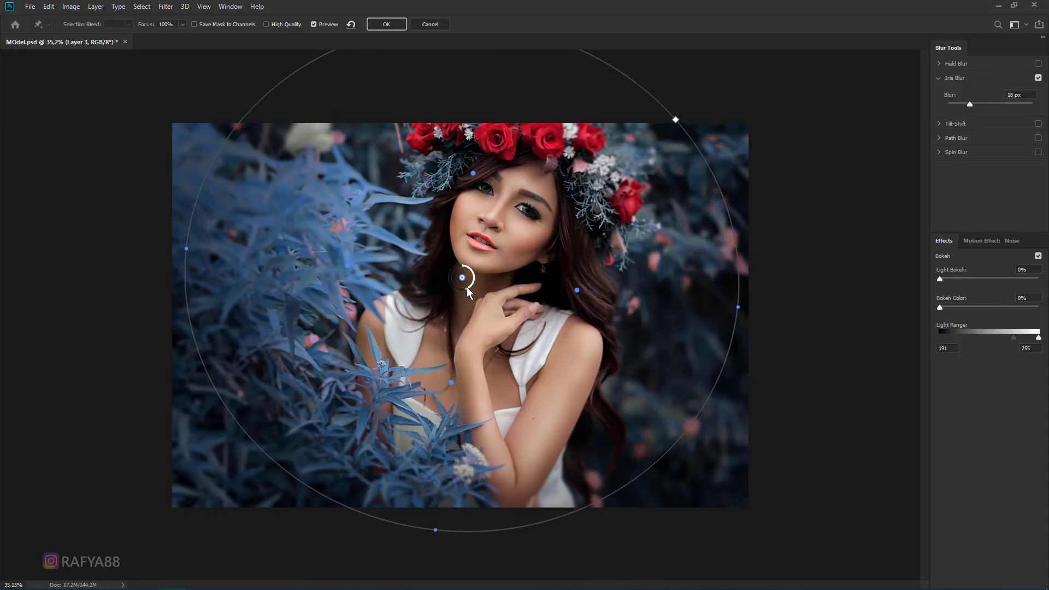
left_click_drag(466, 287, 471, 287)
left_click_drag(473, 174, 474, 183)
left_click(397, 26)
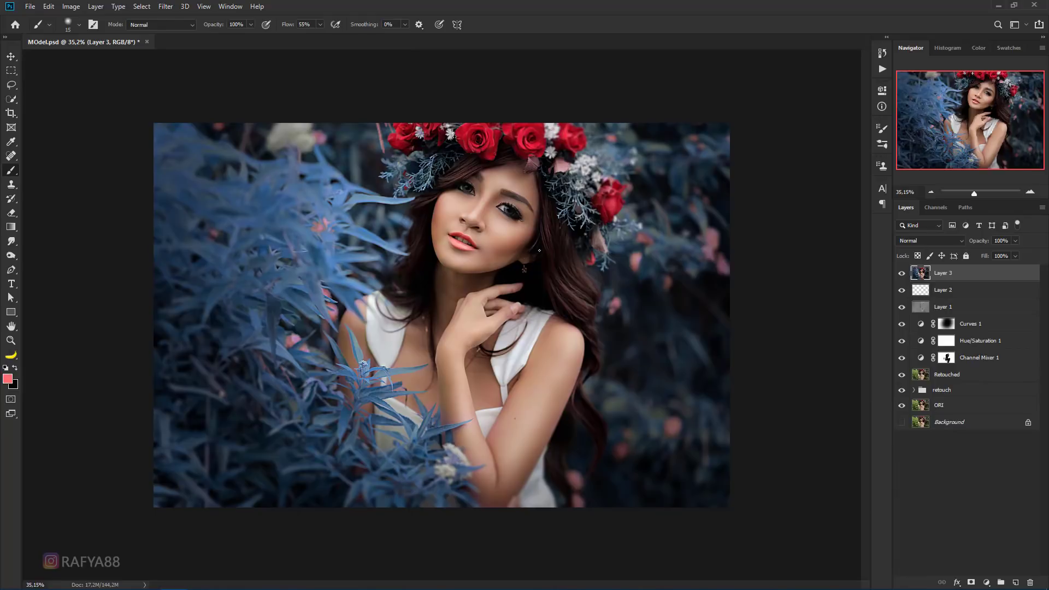
scroll(538, 251, "down", 2)
scroll(583, 244, "up", 1)
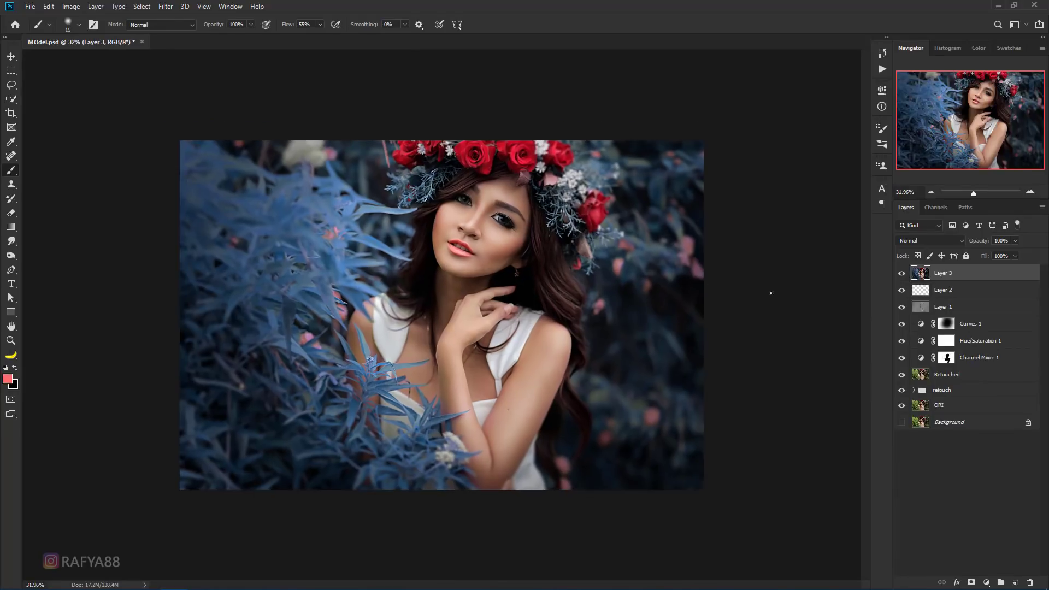
scroll(772, 293, "up", 1)
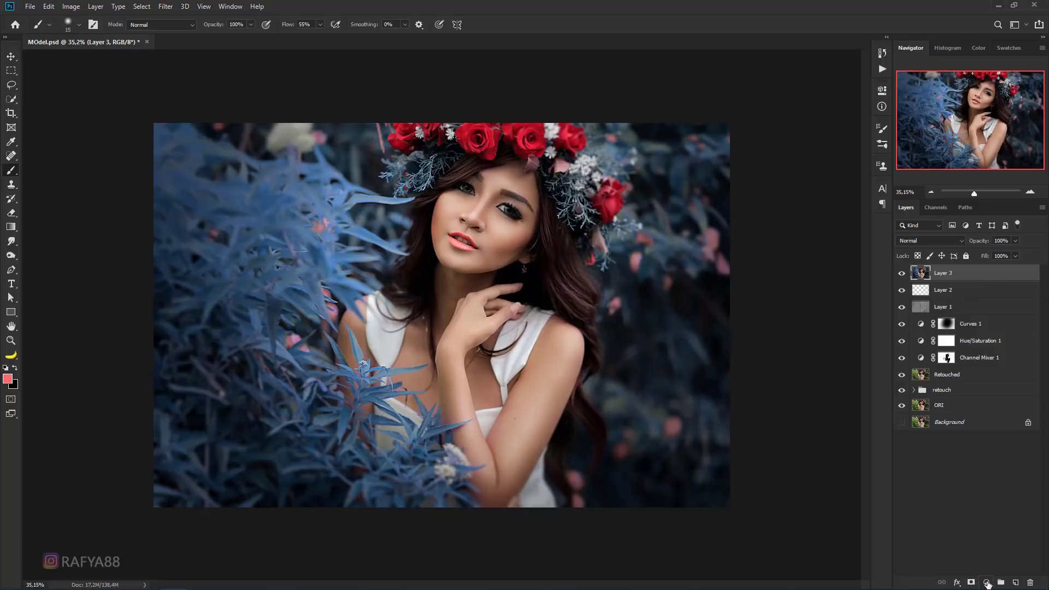
- Duplicate Layer 3 and set the copy to Soft Light at 65% opacity
key("ctrl+j")
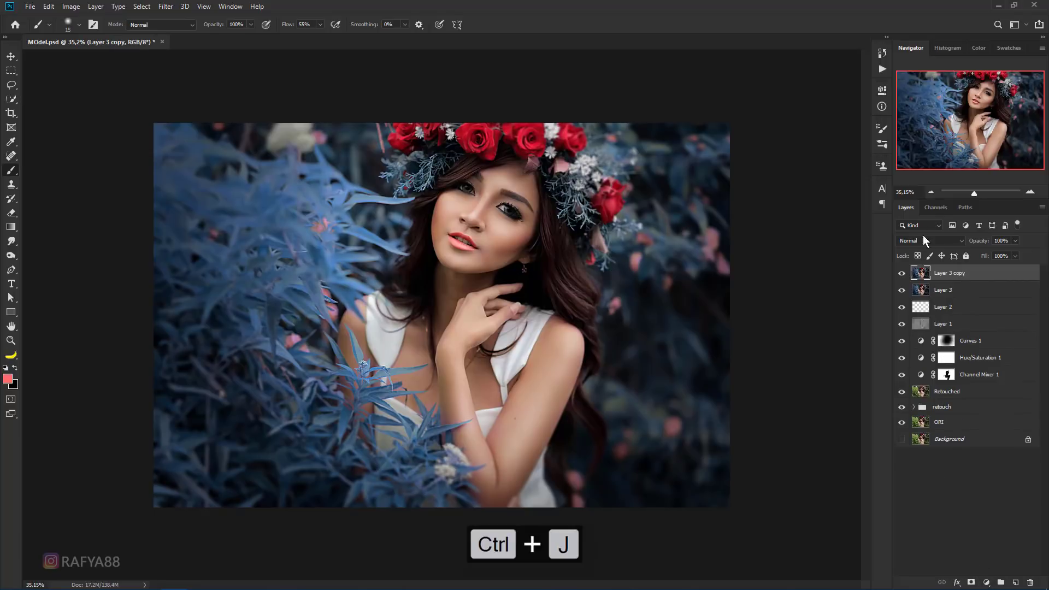
left_click(923, 239)
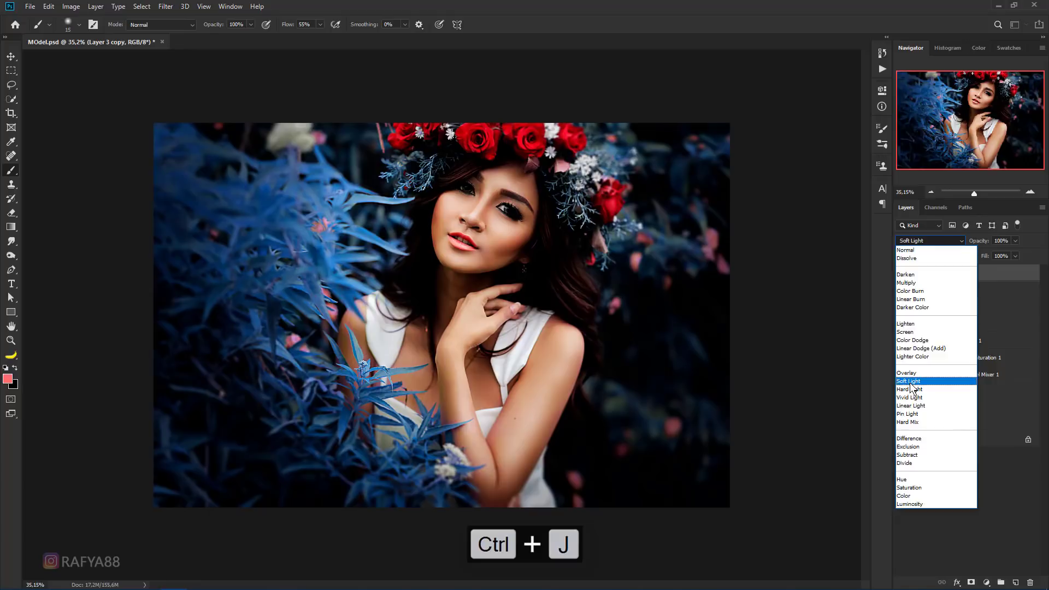
left_click(910, 382)
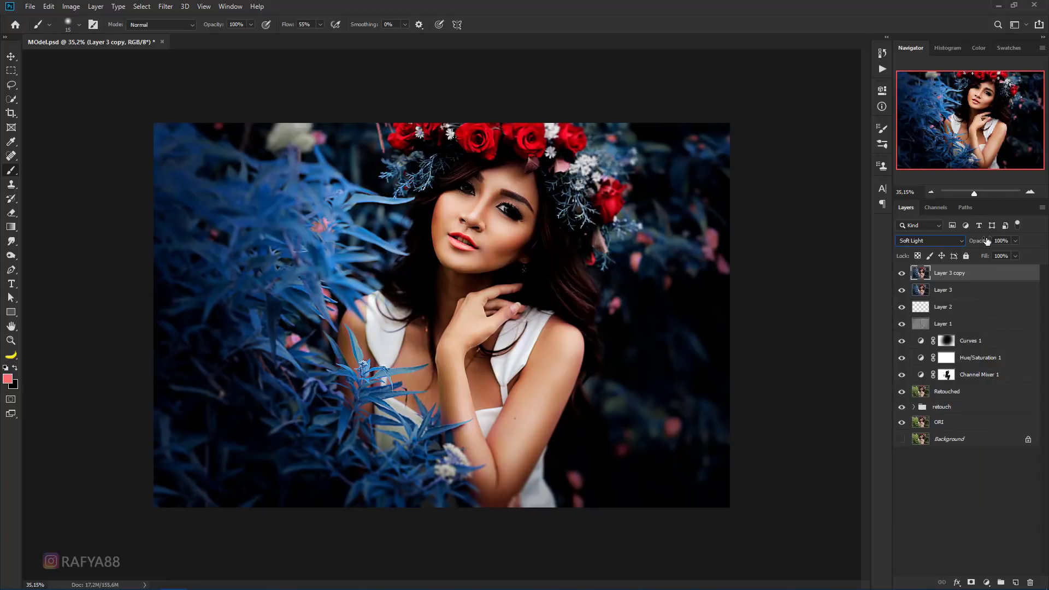
left_click_drag(987, 240, 968, 243)
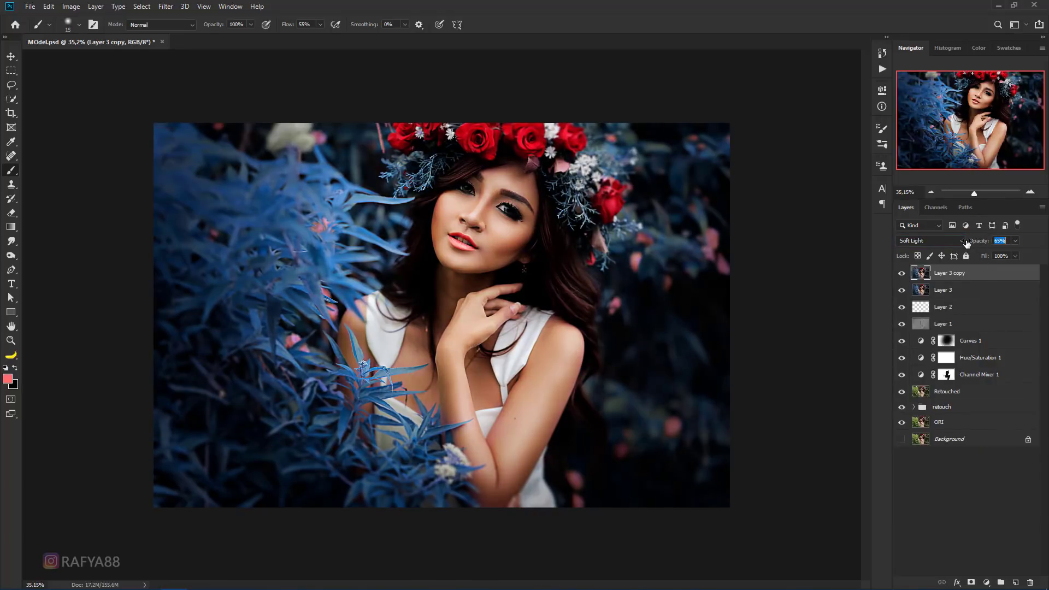
left_click(971, 273)
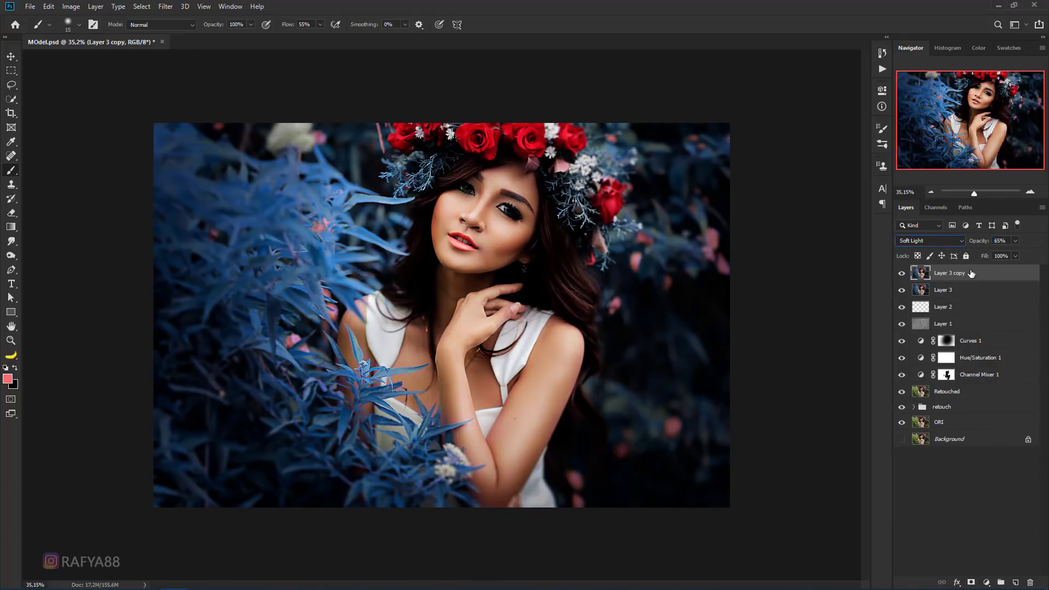
- Apply a 9.6 px Gaussian Blur to the Soft Light copy
left_click(165, 11)
mouse_move(171, 130)
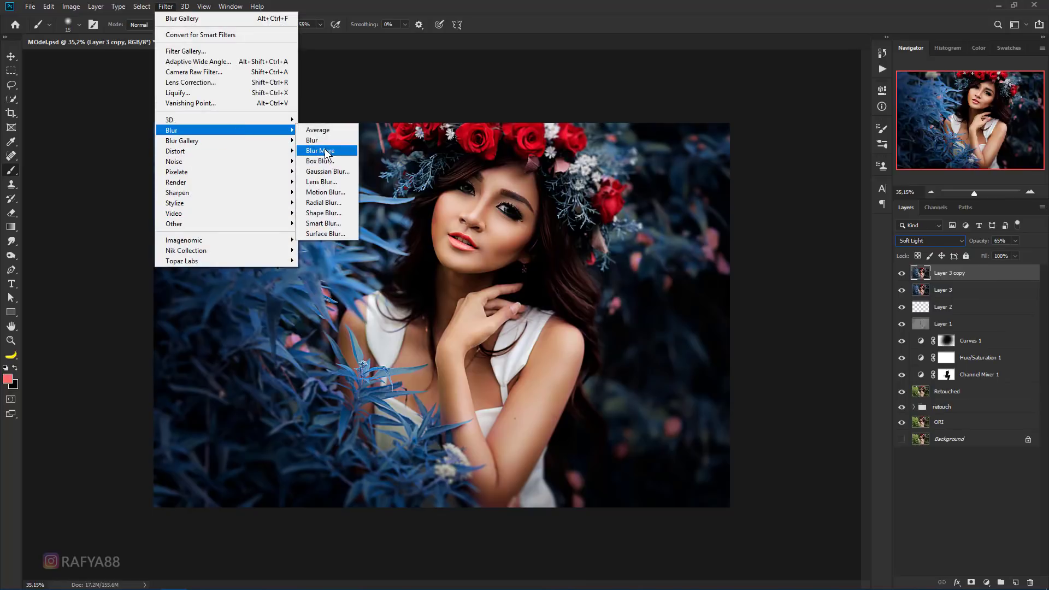
left_click(327, 171)
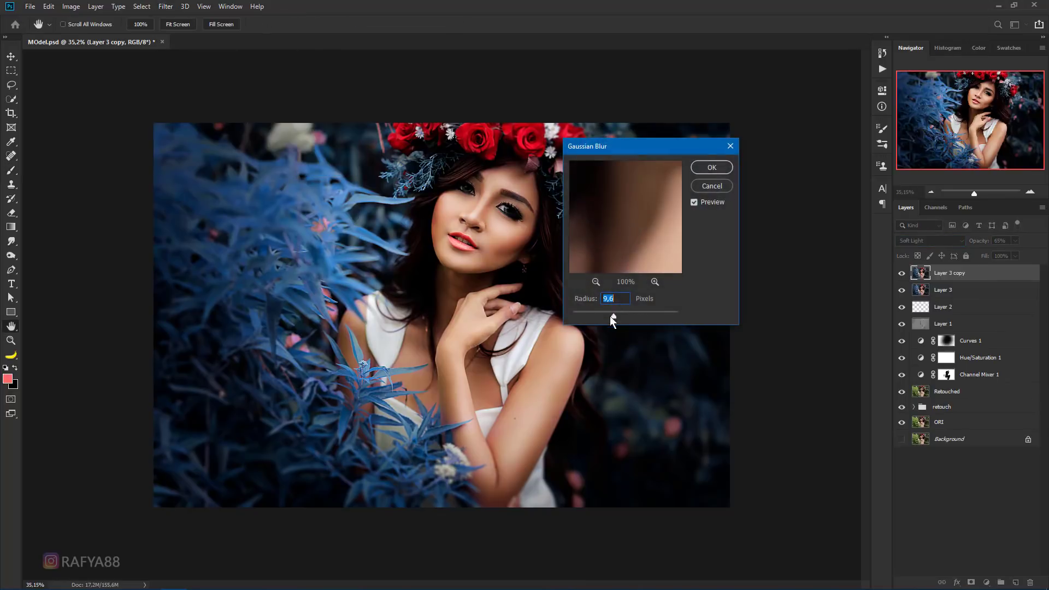
left_click(712, 167)
key("b")
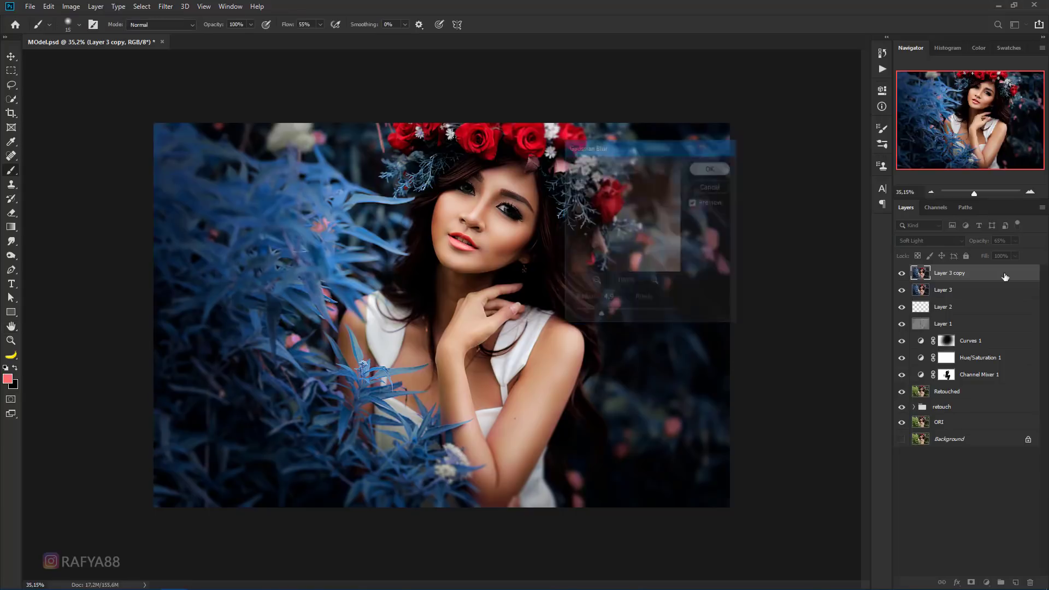
- Narrow the copy's Levels output range to 77–168
key("ctrl+l")
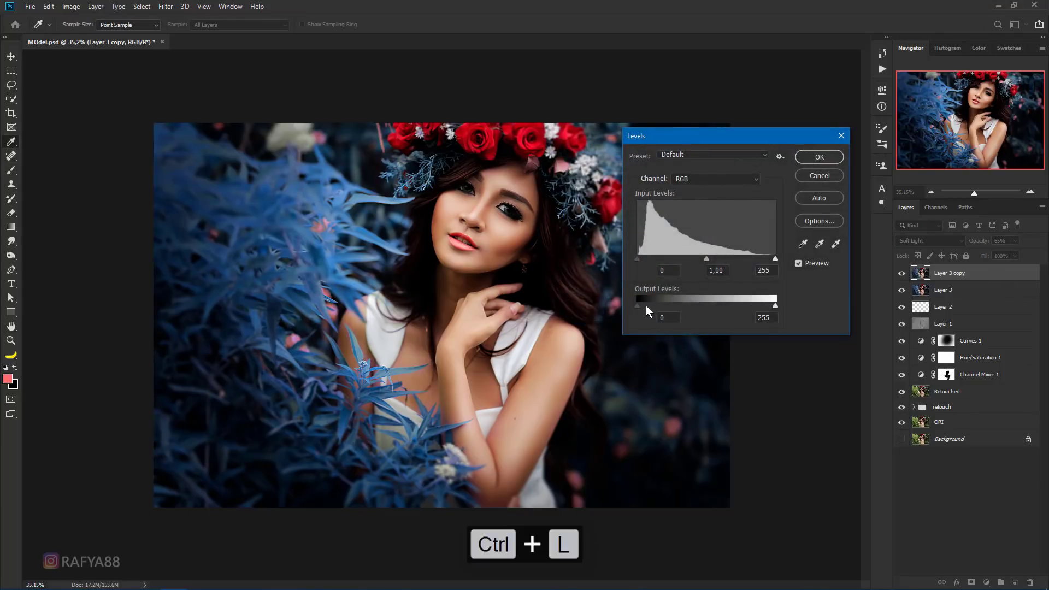
left_click_drag(655, 305, 662, 304)
left_click_drag(775, 305, 736, 305)
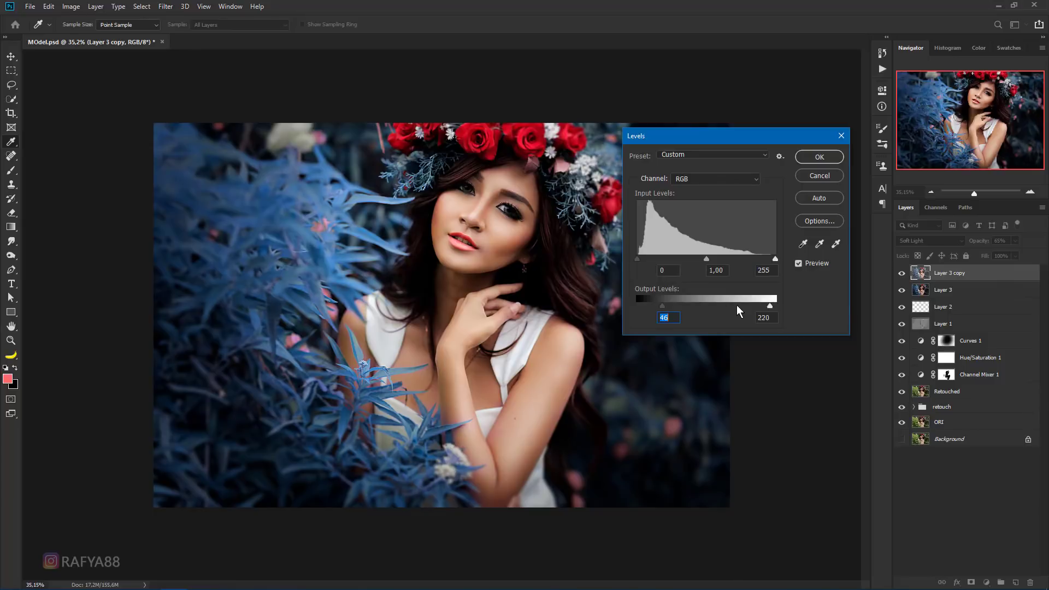
left_click_drag(665, 309, 678, 310)
left_click_drag(728, 305, 673, 308)
left_click(678, 306)
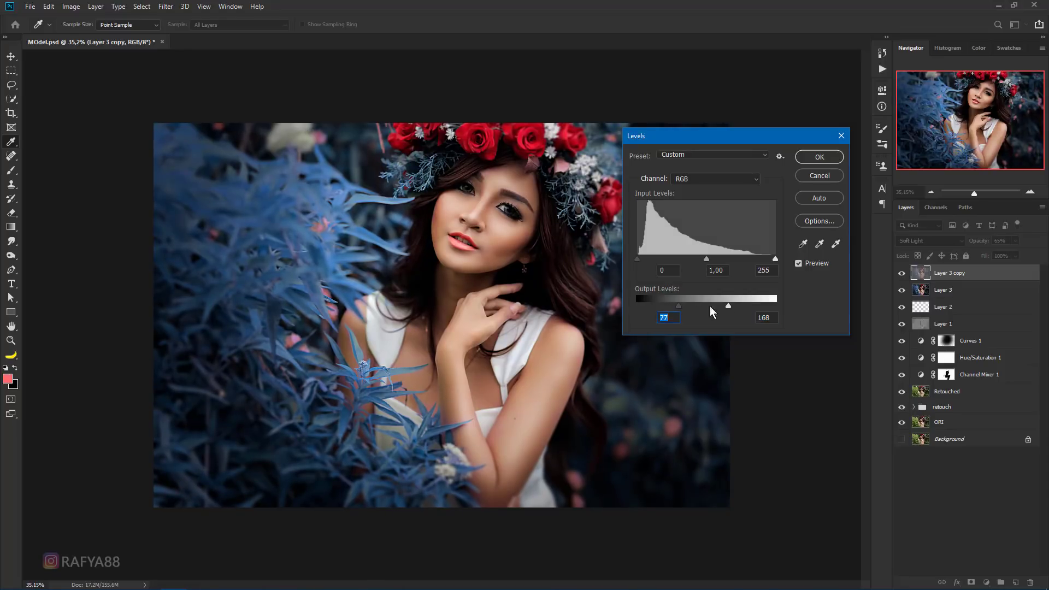
left_click(819, 157)
key("b")
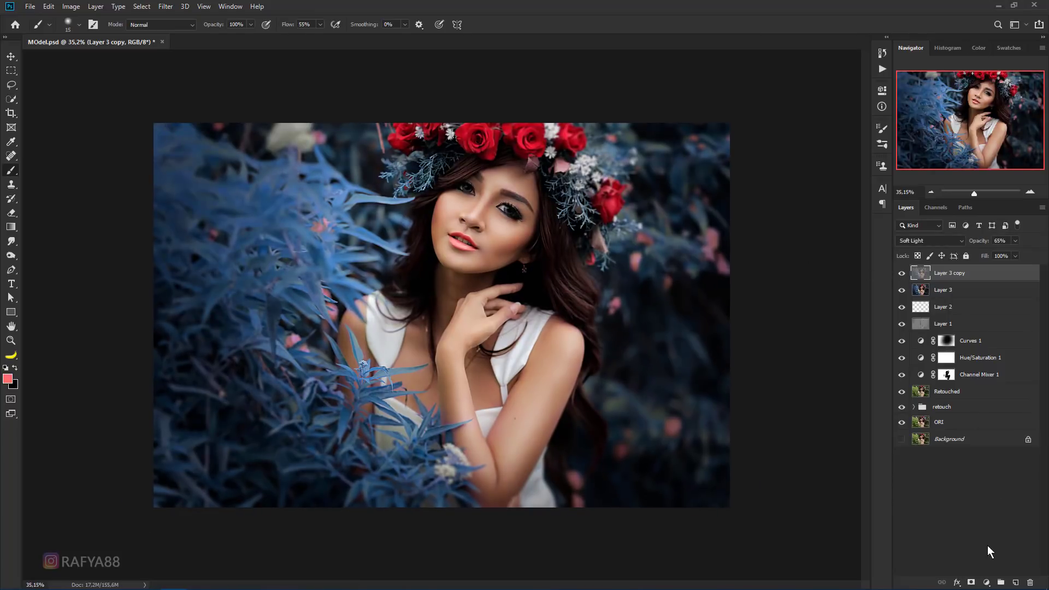
- Add a Curves adjustment layer with a control point on the RGB curve
left_click(986, 583)
left_click(982, 442)
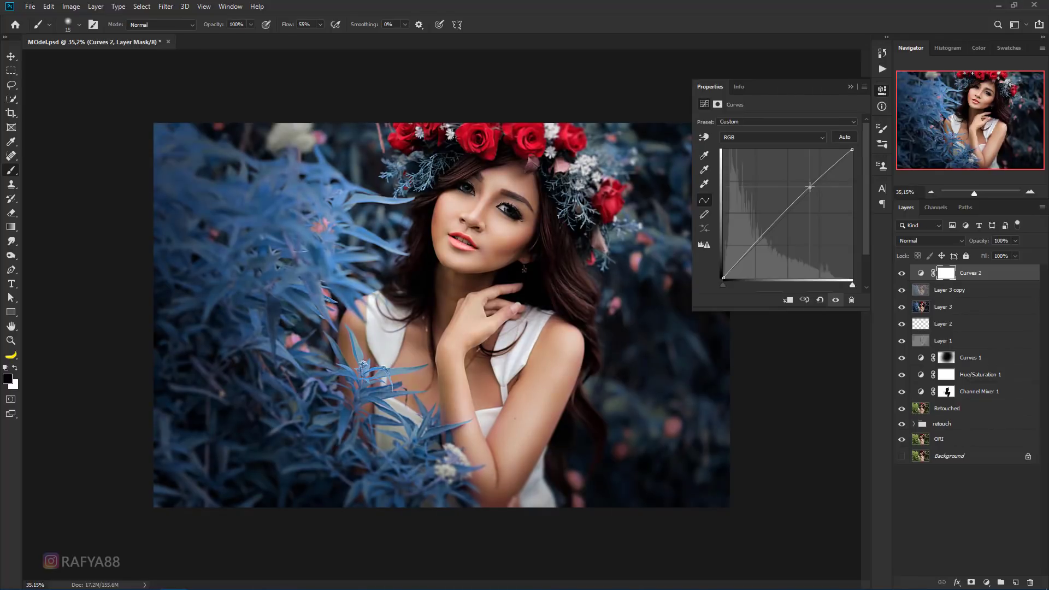
left_click(763, 236)
- Lift the Blue channel's shadows and midtones to tint the shadows blue
left_click(766, 137)
left_click(745, 170)
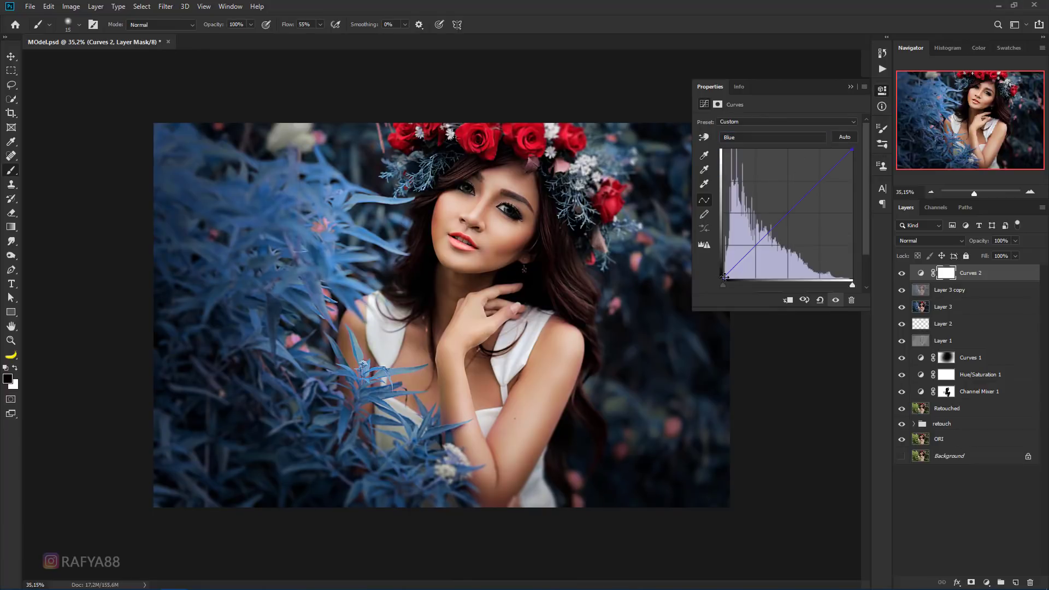
left_click_drag(725, 277, 723, 275)
left_click_drag(853, 150, 872, 142)
left_click(787, 212)
left_click_drag(787, 212, 791, 213)
left_click_drag(723, 274, 721, 268)
- Add another RGB curve point, check the Red curve, and compare Curves 2 on and off
left_click(771, 136)
left_click(753, 148)
left_click(810, 189)
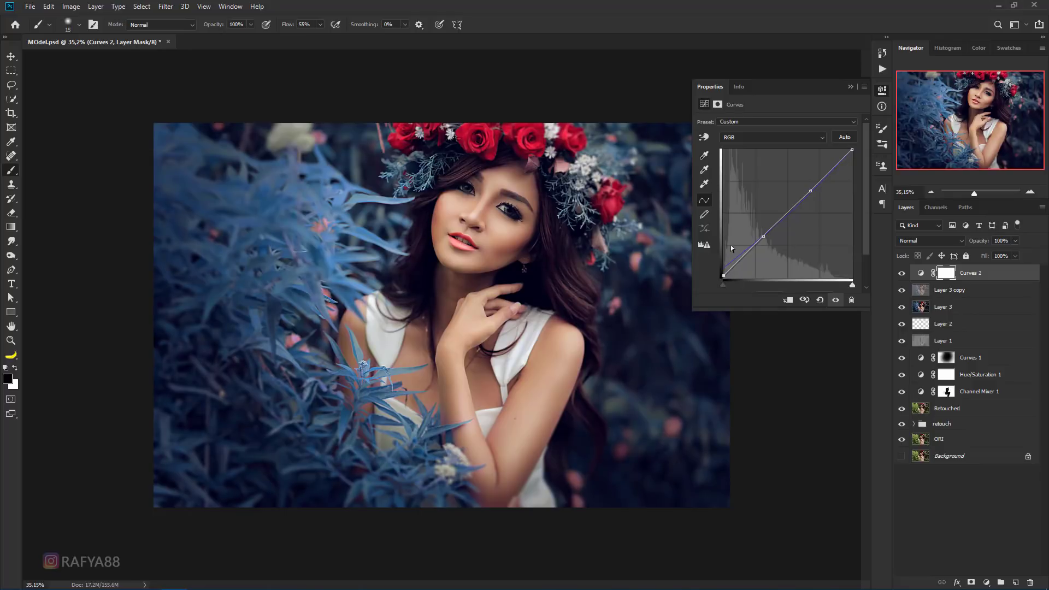
left_click(749, 137)
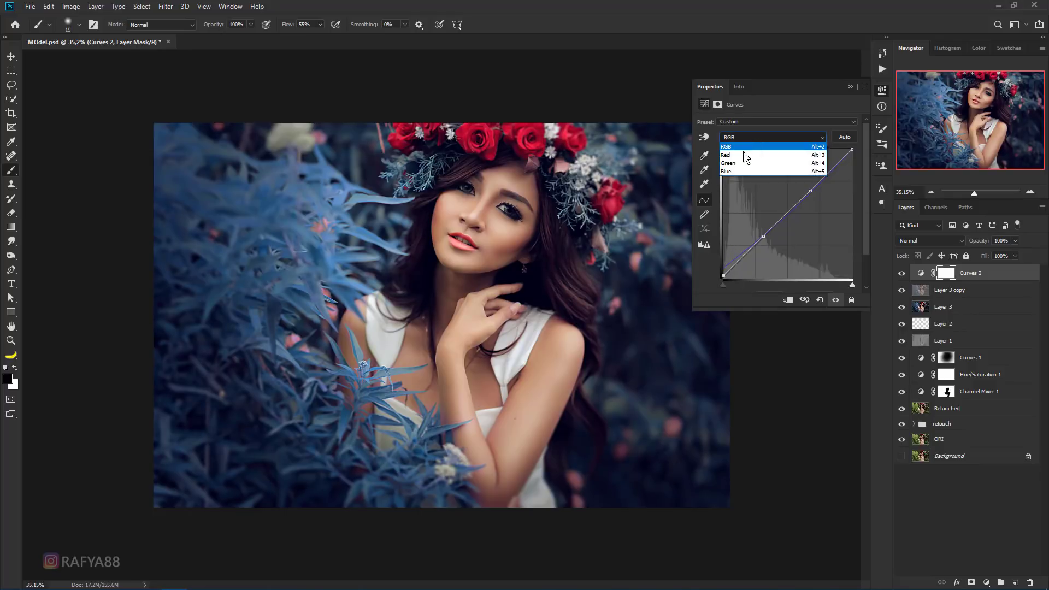
left_click(742, 156)
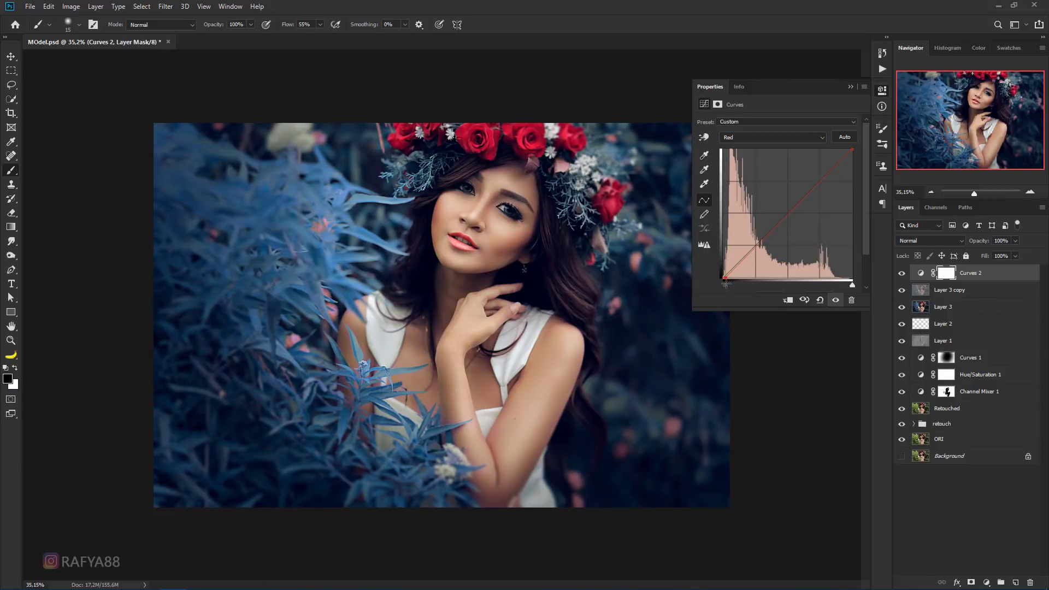
left_click(851, 89)
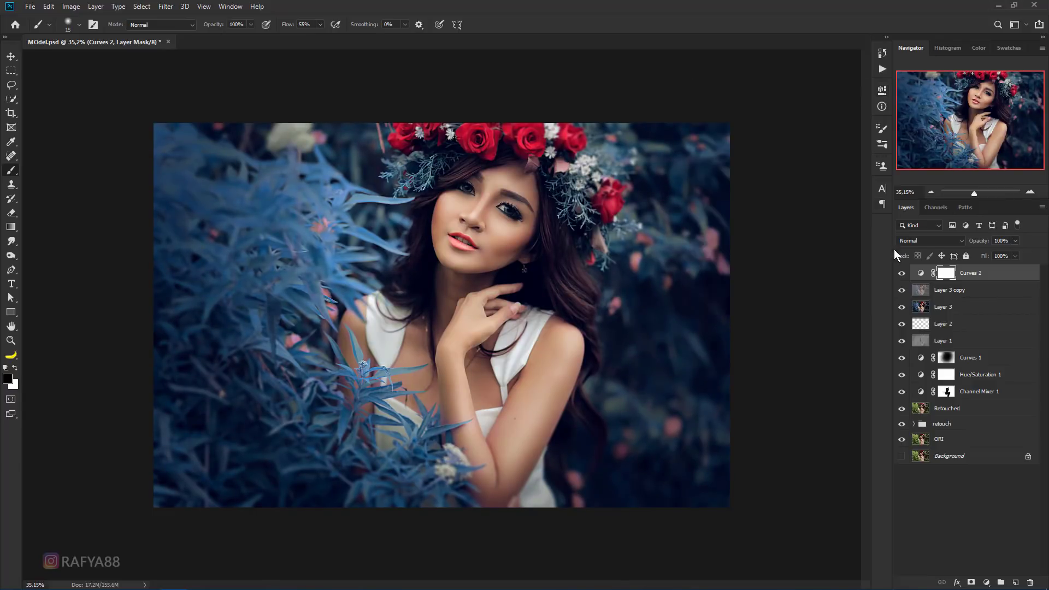
left_click(901, 273)
left_click(902, 274)
left_click(991, 273)
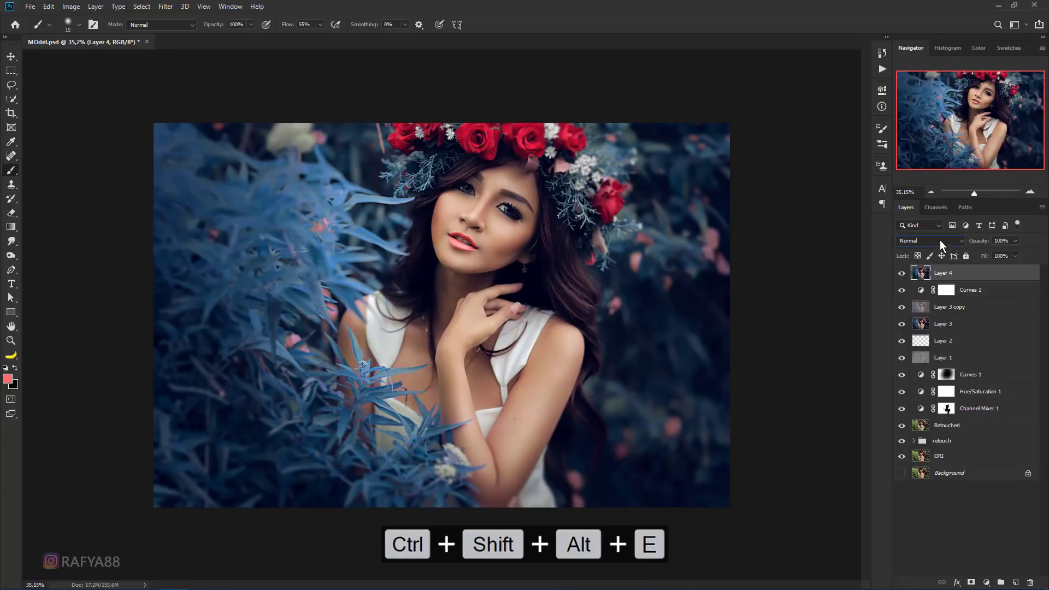
- Set Layer 4 to Linear Light, apply a 1.6 px High Pass, and lower opacity to 72%
left_click(940, 240)
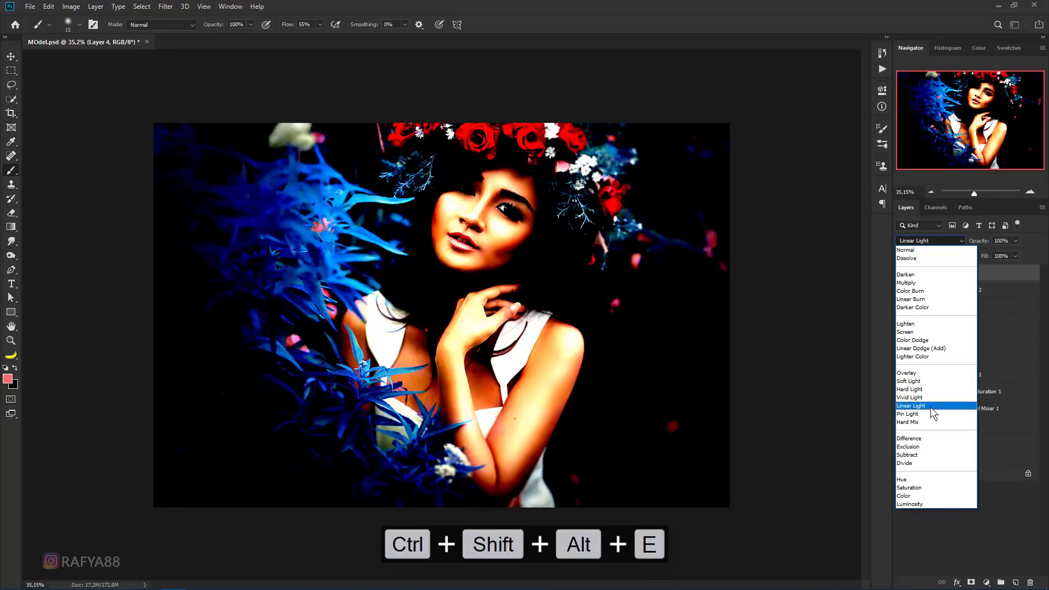
left_click(930, 406)
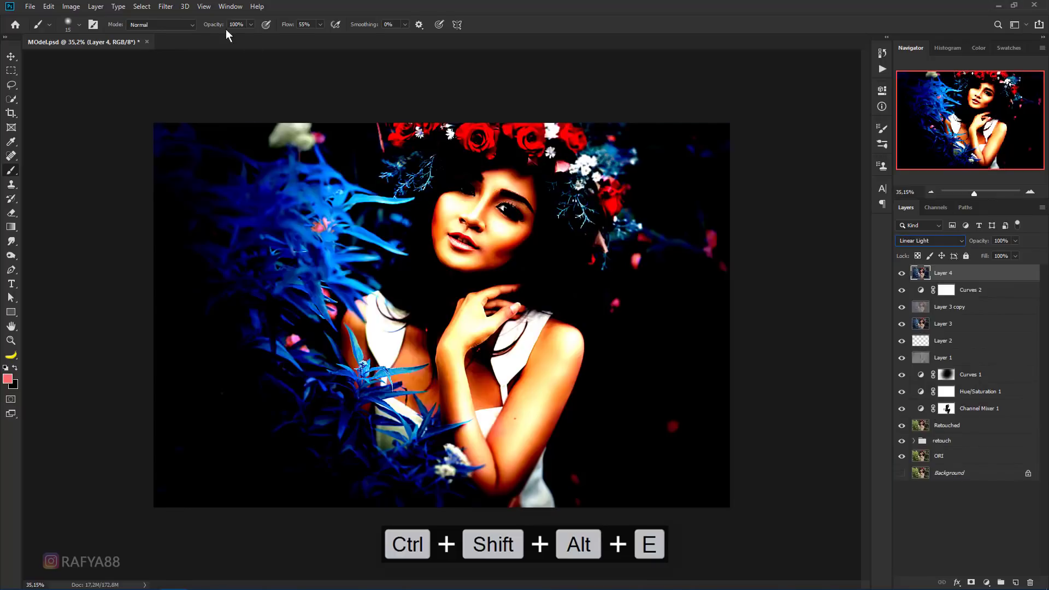
left_click(165, 6)
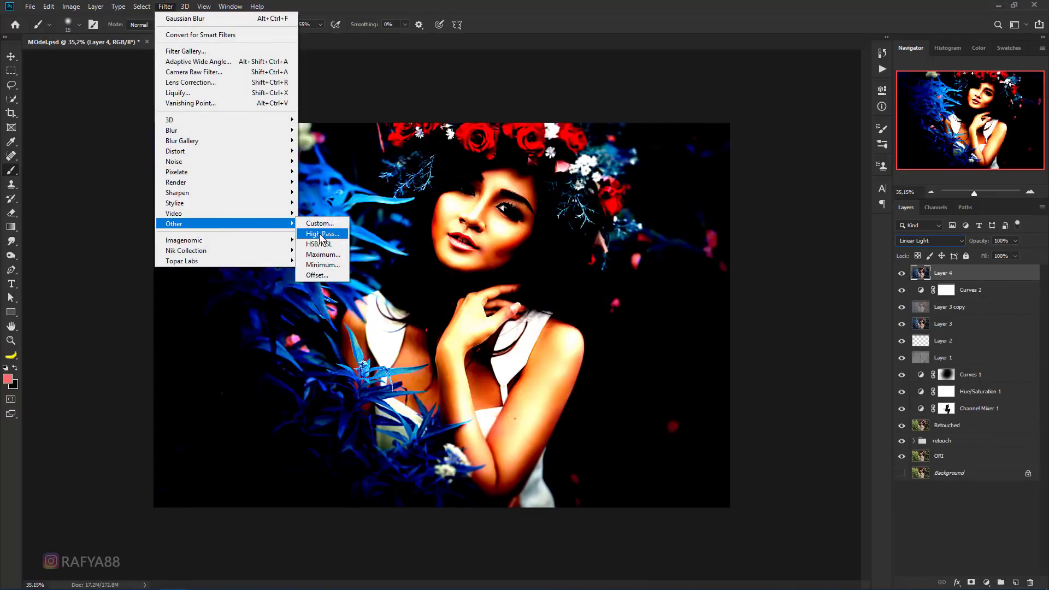
left_click(321, 234)
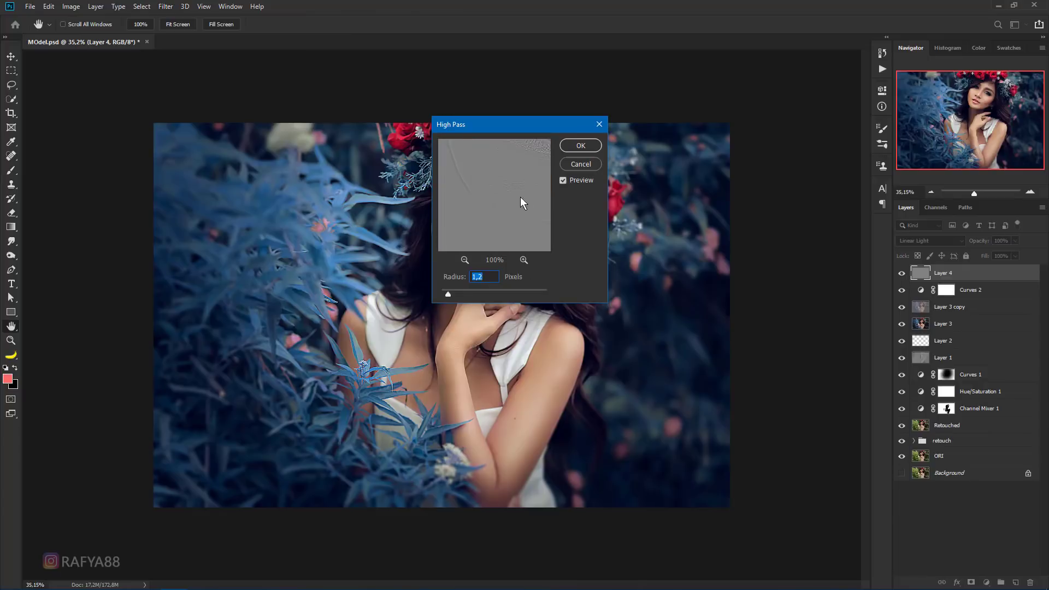
left_click_drag(492, 164, 483, 278)
left_click(580, 145)
key("b")
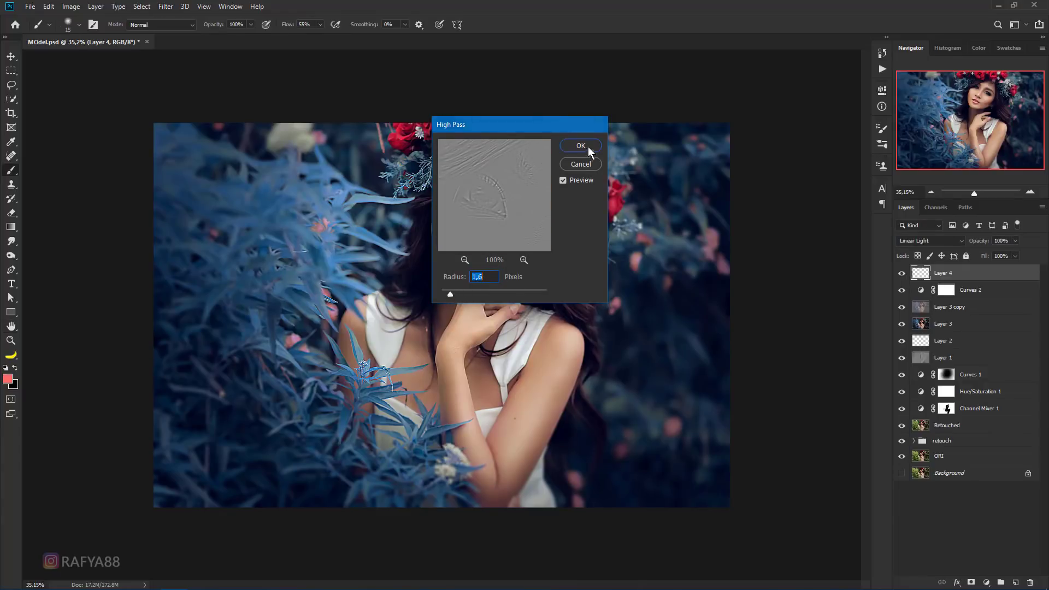
scroll(533, 167, "up", 4)
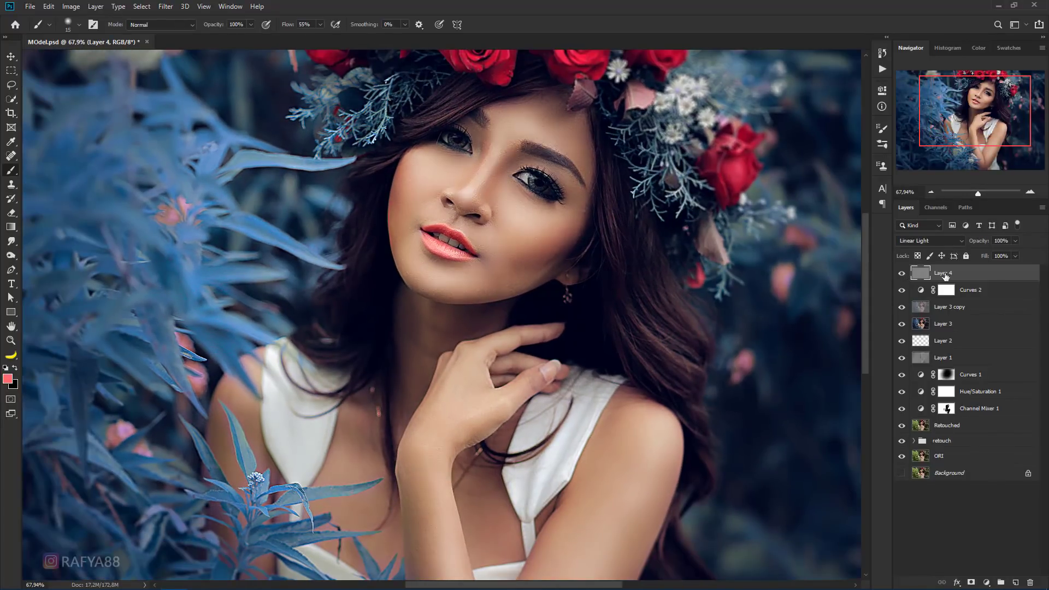
left_click_drag(981, 247, 966, 246)
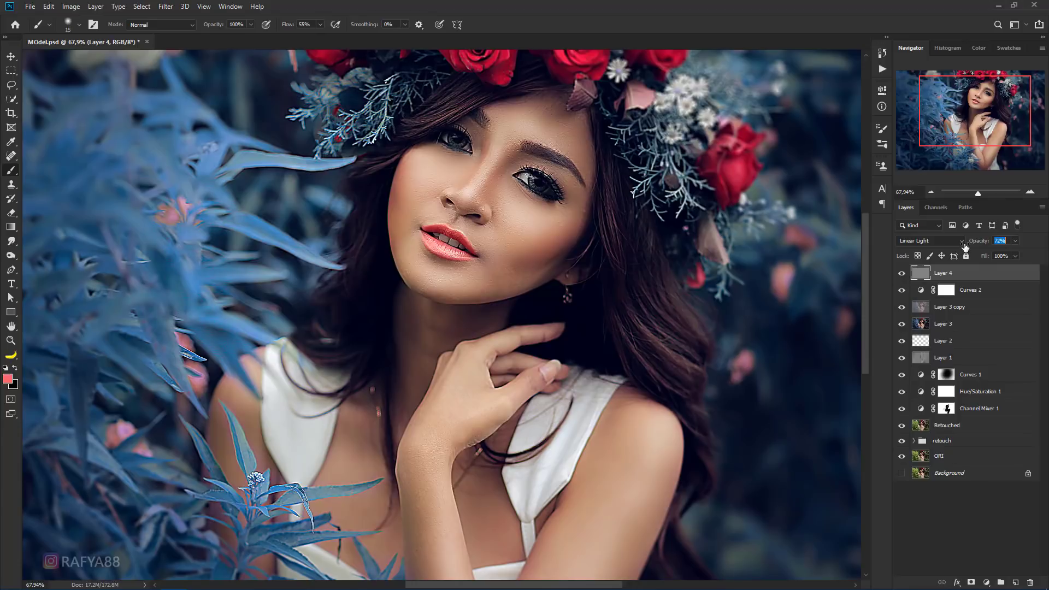